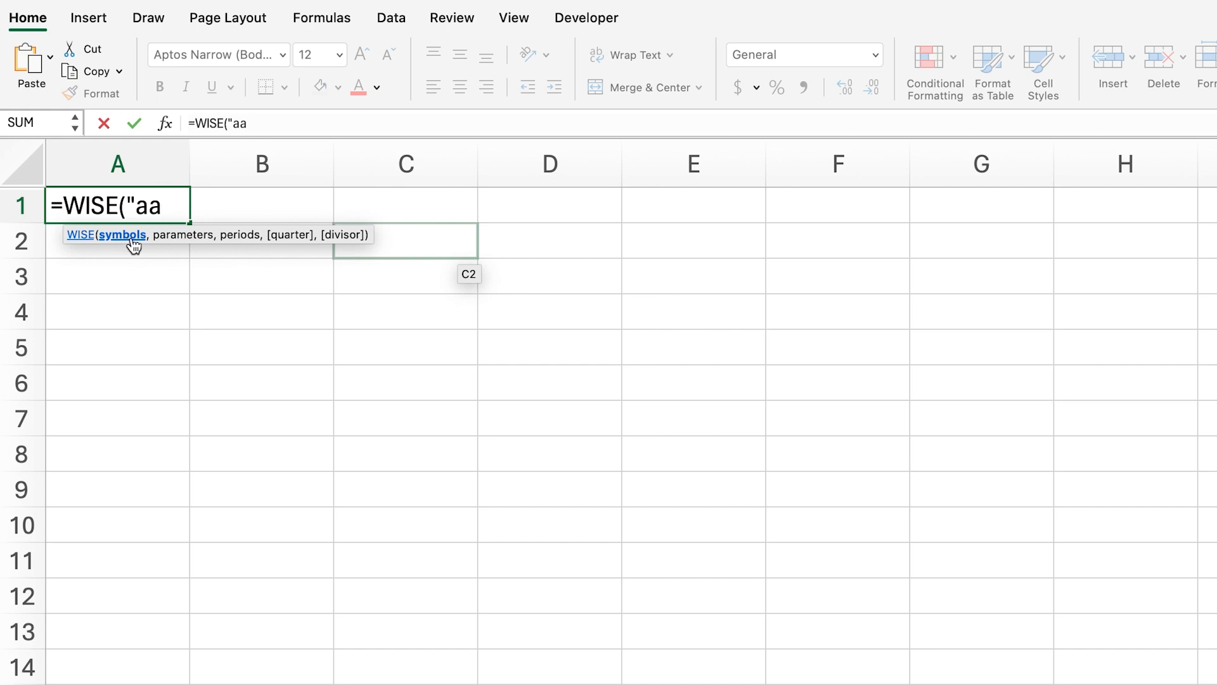
Step: Complete the formula in A1 as =WISE("aapl", "dividend yield", "ttm")
text(pl", )
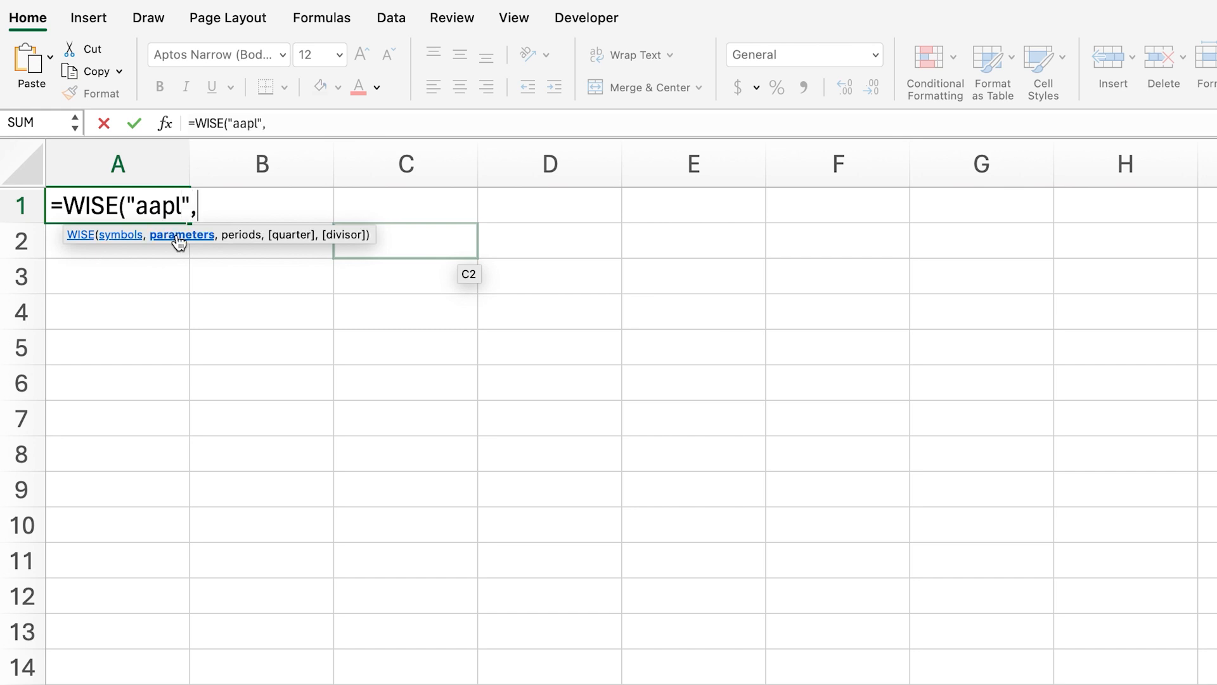
text("divid)
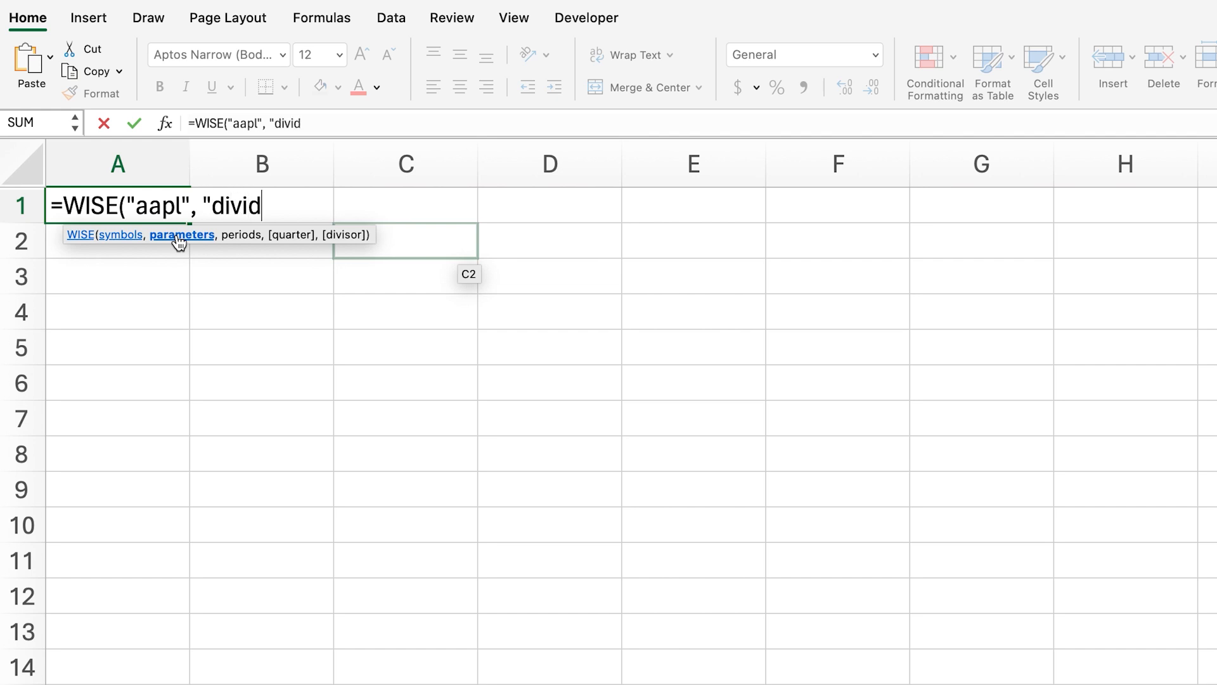
text(end yield",)
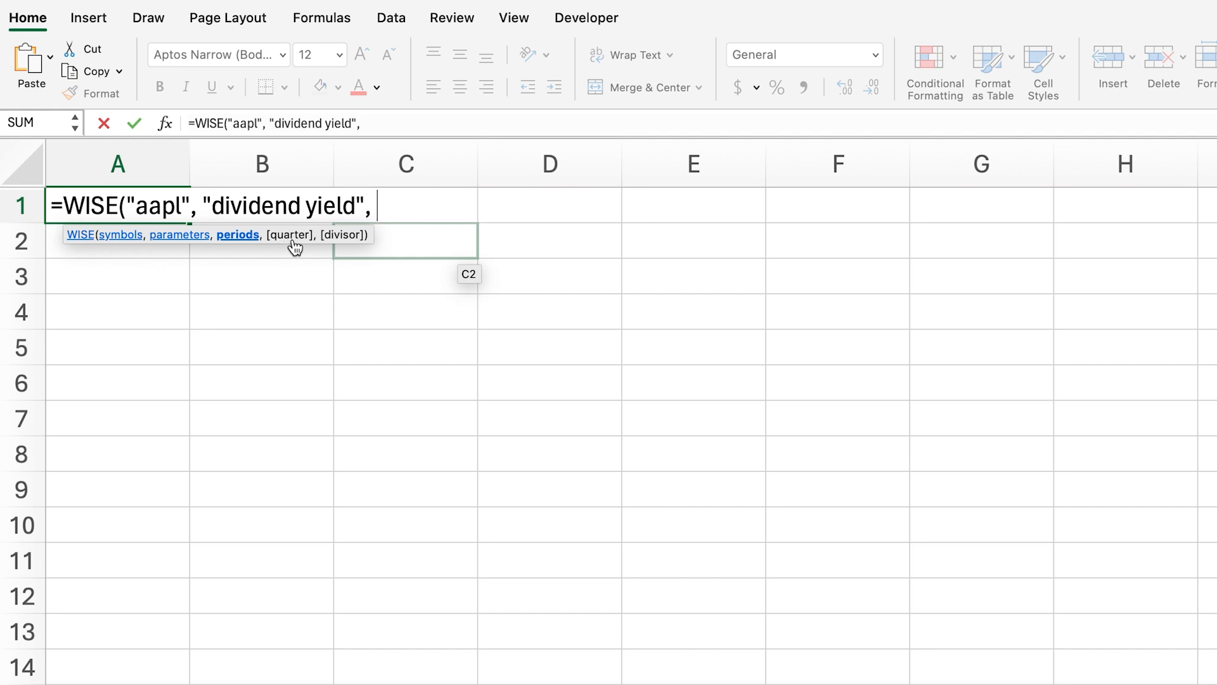
text("ttm"))
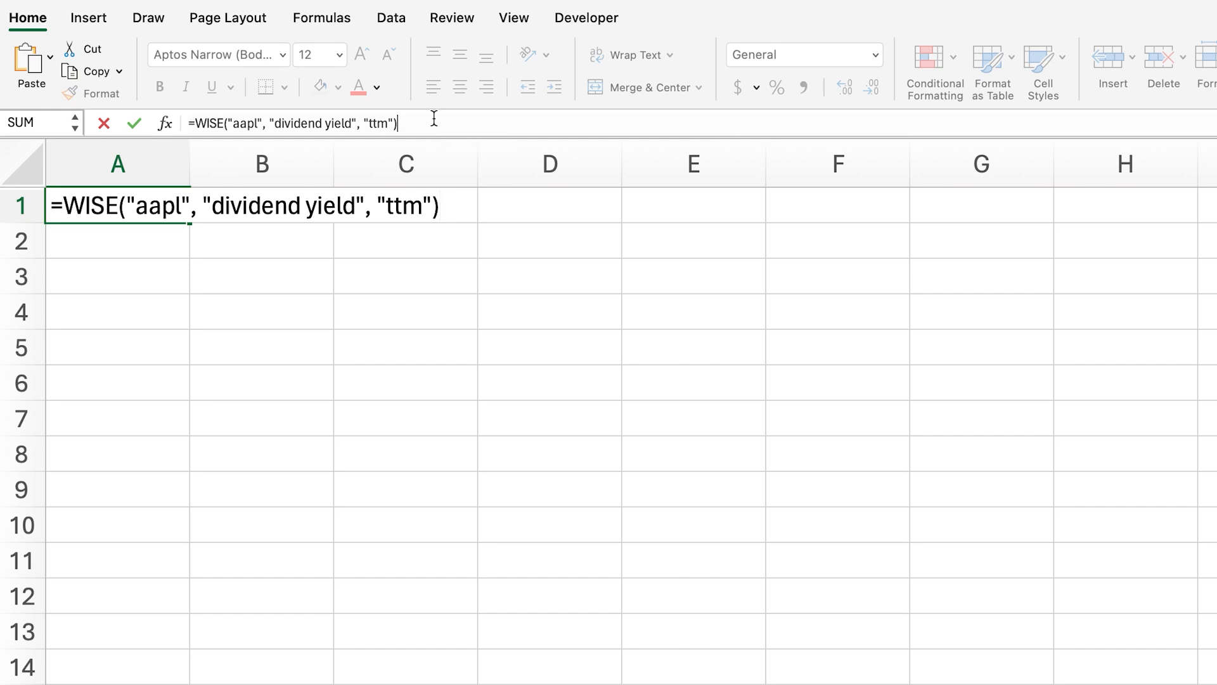
key(Return)
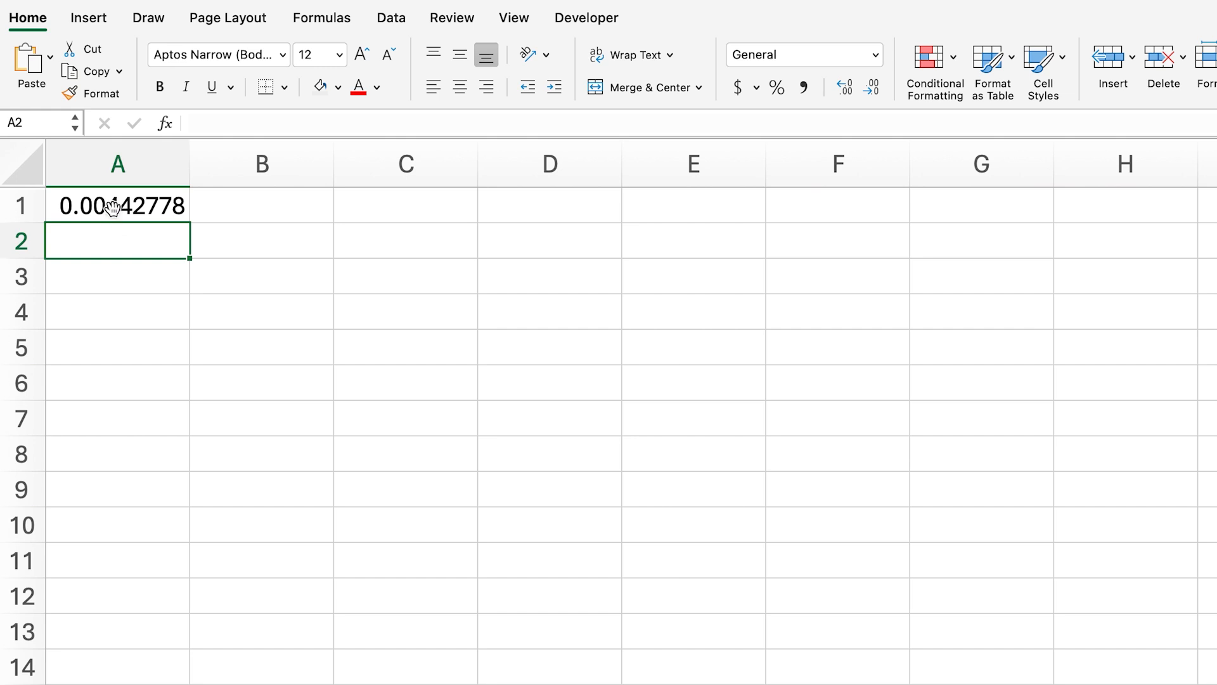
Step: Format the dividend yield in A1 as a percentage with additional decimal places
click(114, 219)
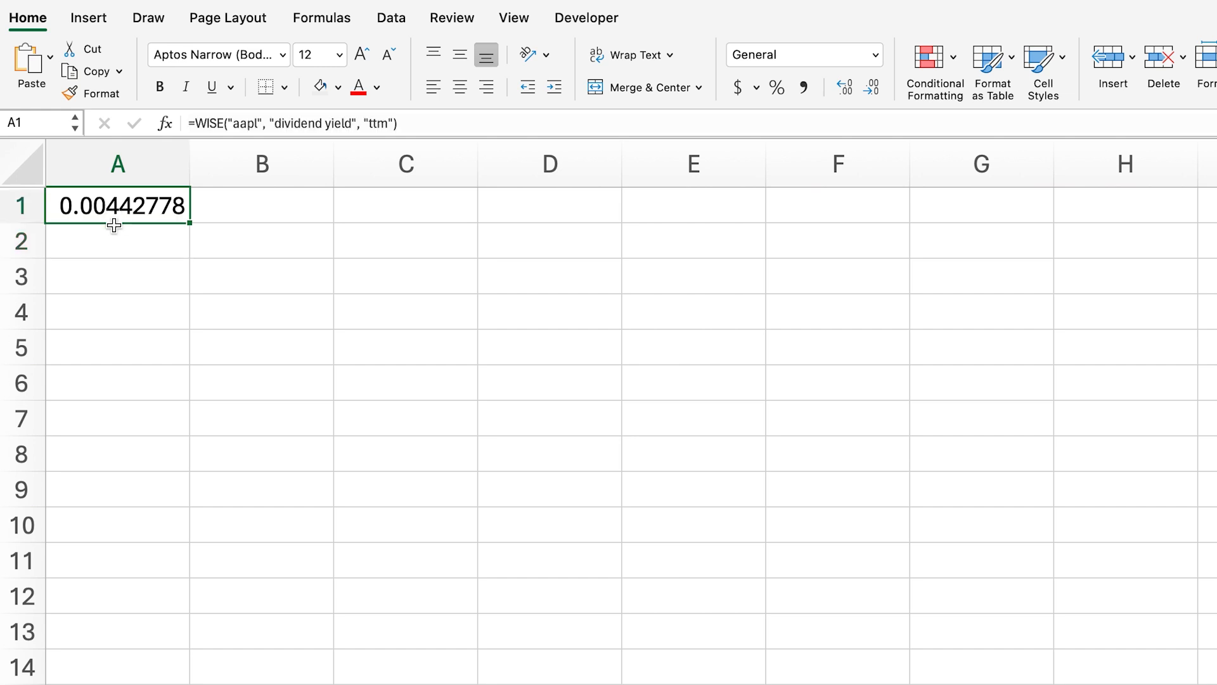
click(777, 93)
click(837, 92)
click(838, 91)
click(838, 91)
click(568, 302)
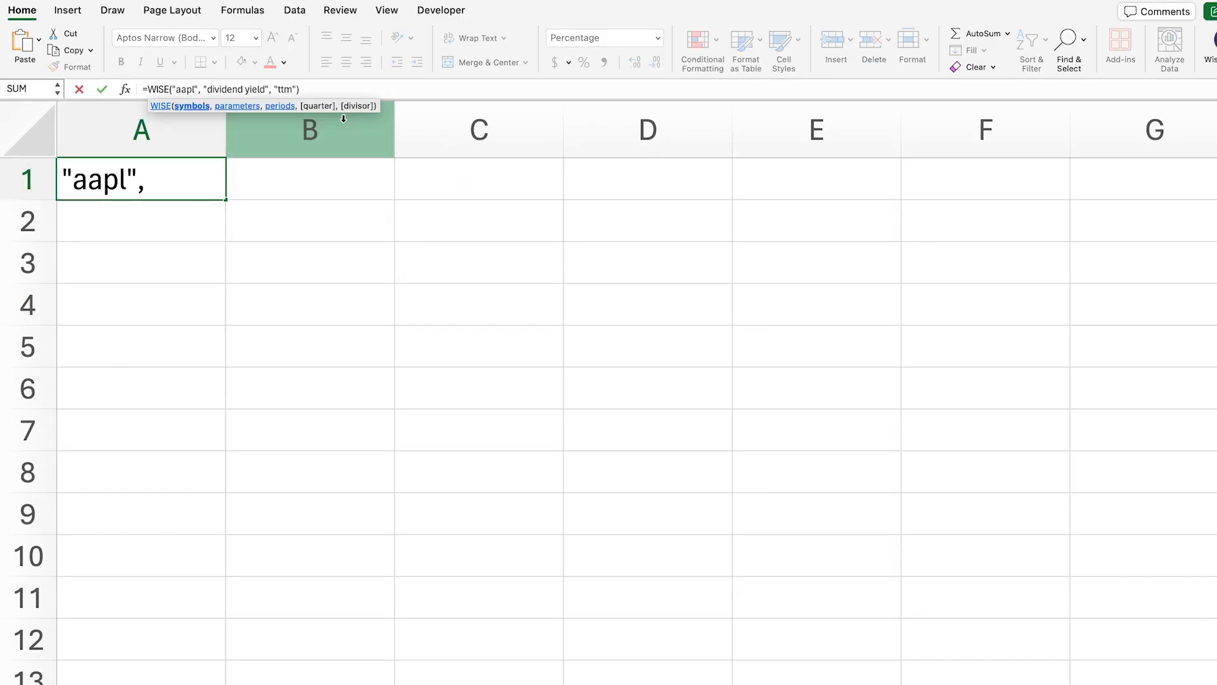
key(Right)
key(Right)
key(Right)
key(Right)
key(Right)
key(Right)
key(Right)
key(Right)
key(Right)
key(Right)
key(Right)
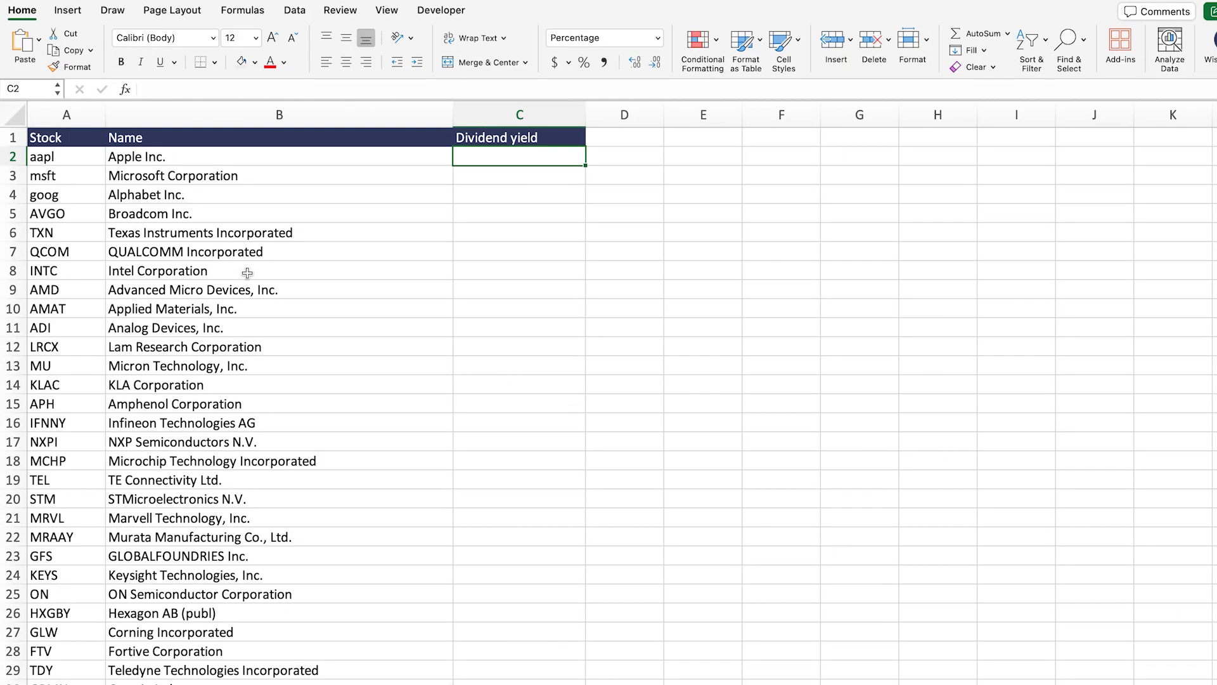
drag(75, 157, 71, 312)
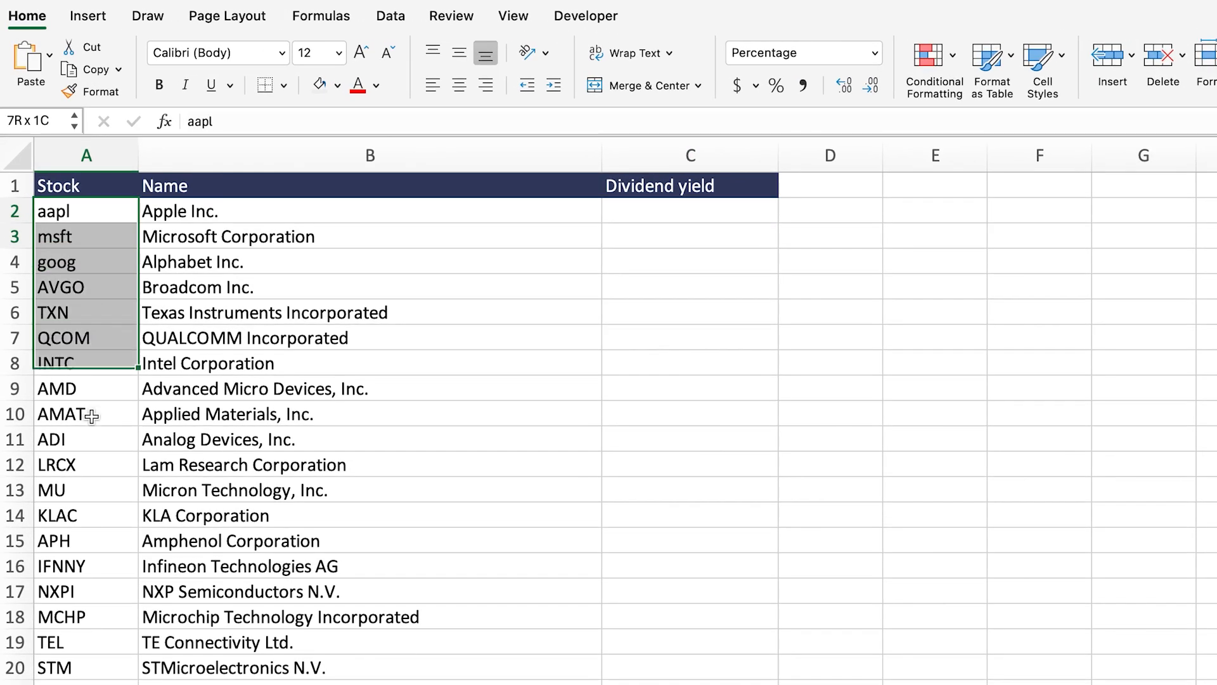
drag(92, 416, 89, 684)
drag(261, 217, 298, 682)
Step: Enter =WISE(A2:A31,C1, 2020) in C2 to get the 2020 dividend yield for every listed stock
click(695, 216)
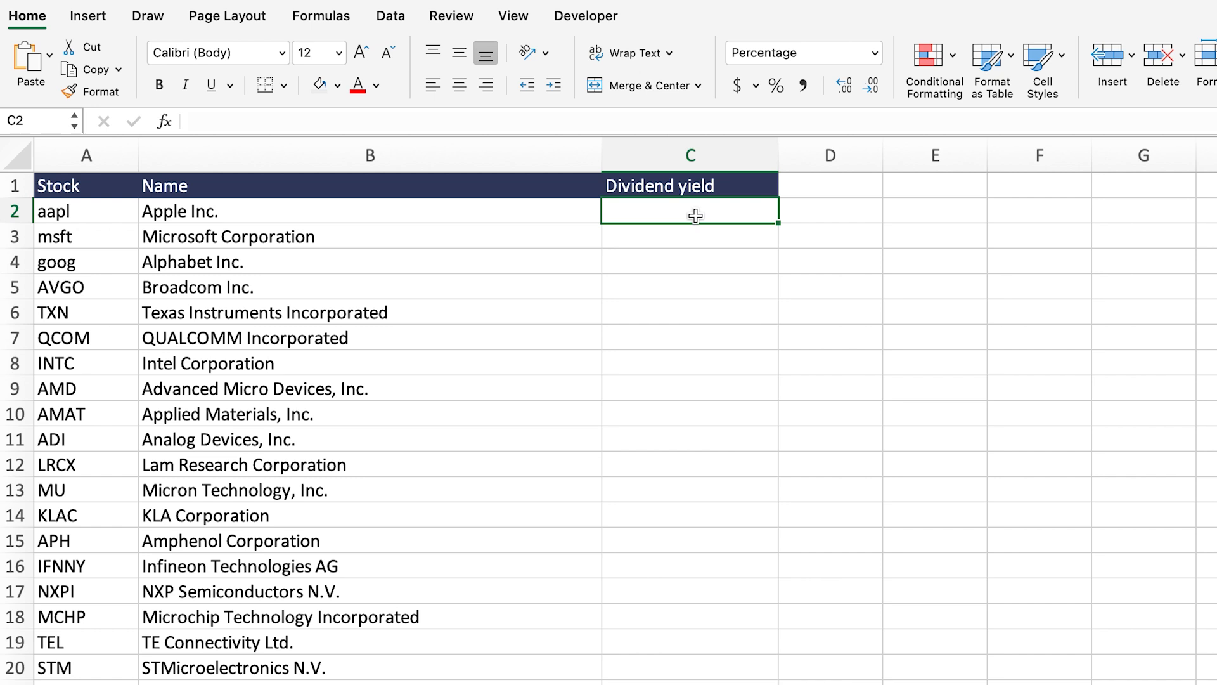
text(=wise)
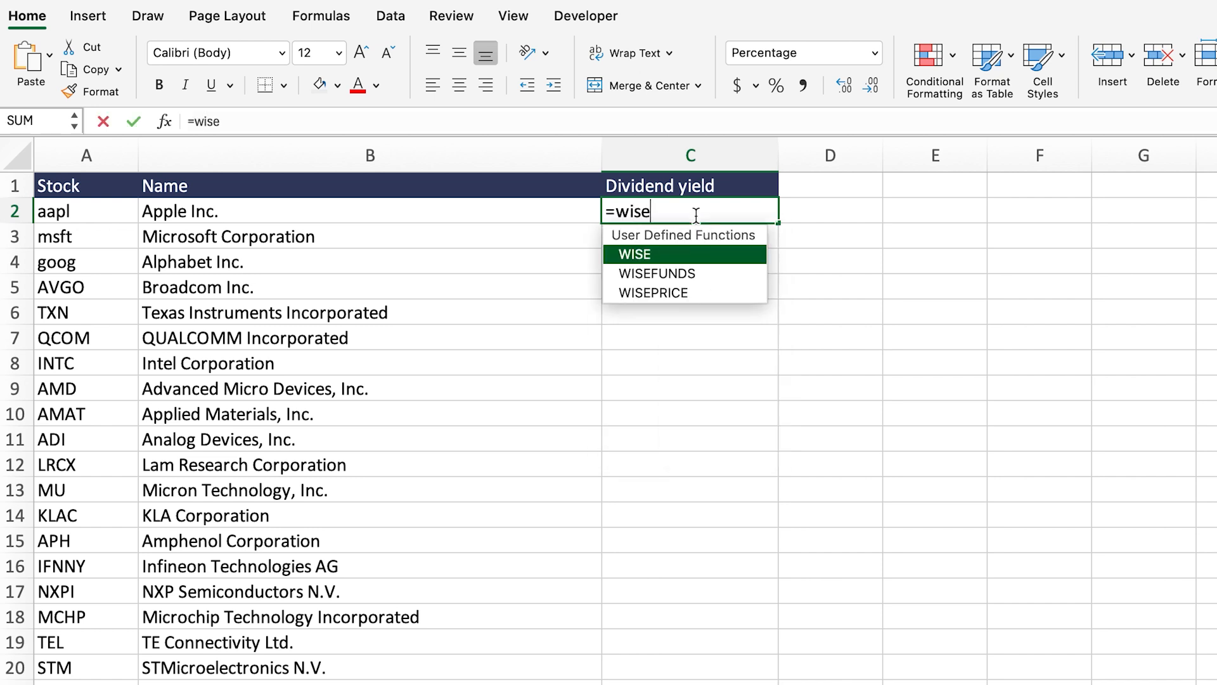
key(Tab)
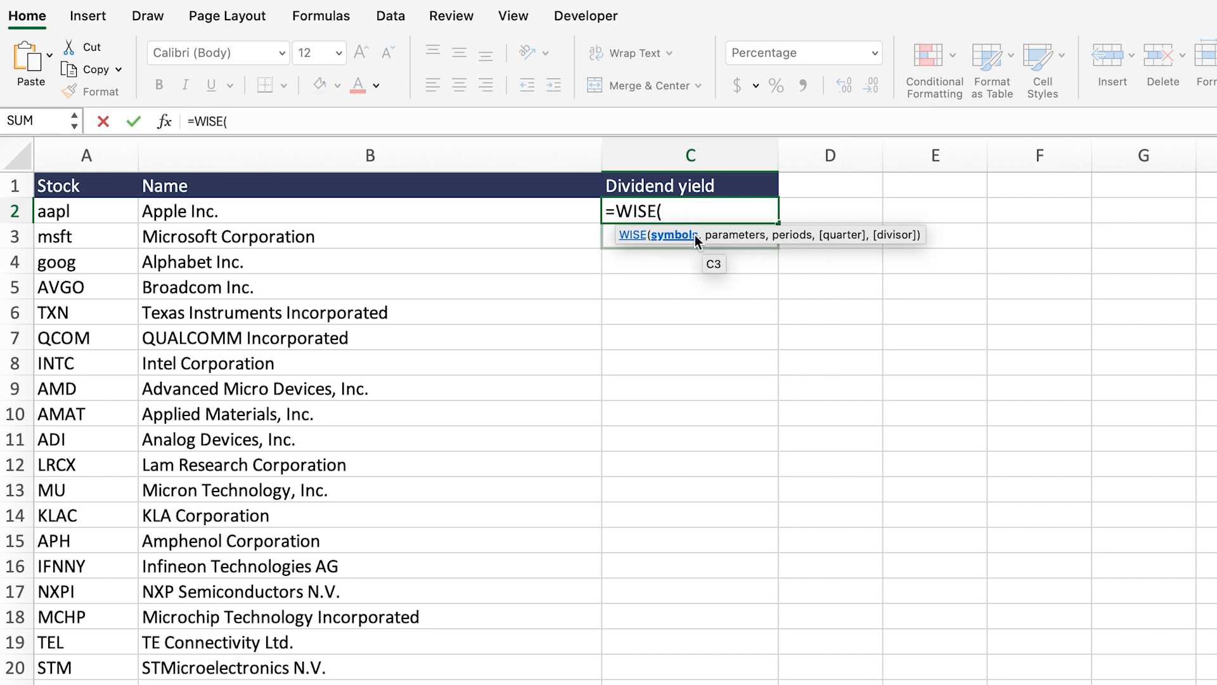
drag(88, 216, 137, 684)
text(,)
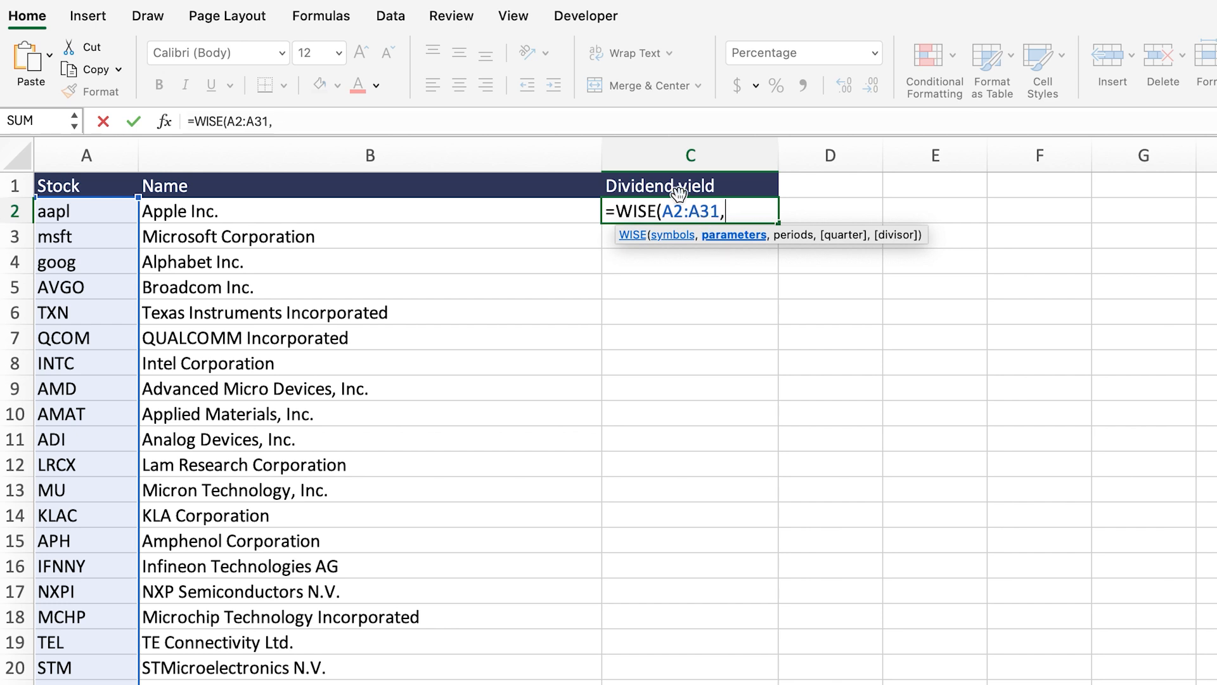
click(657, 188)
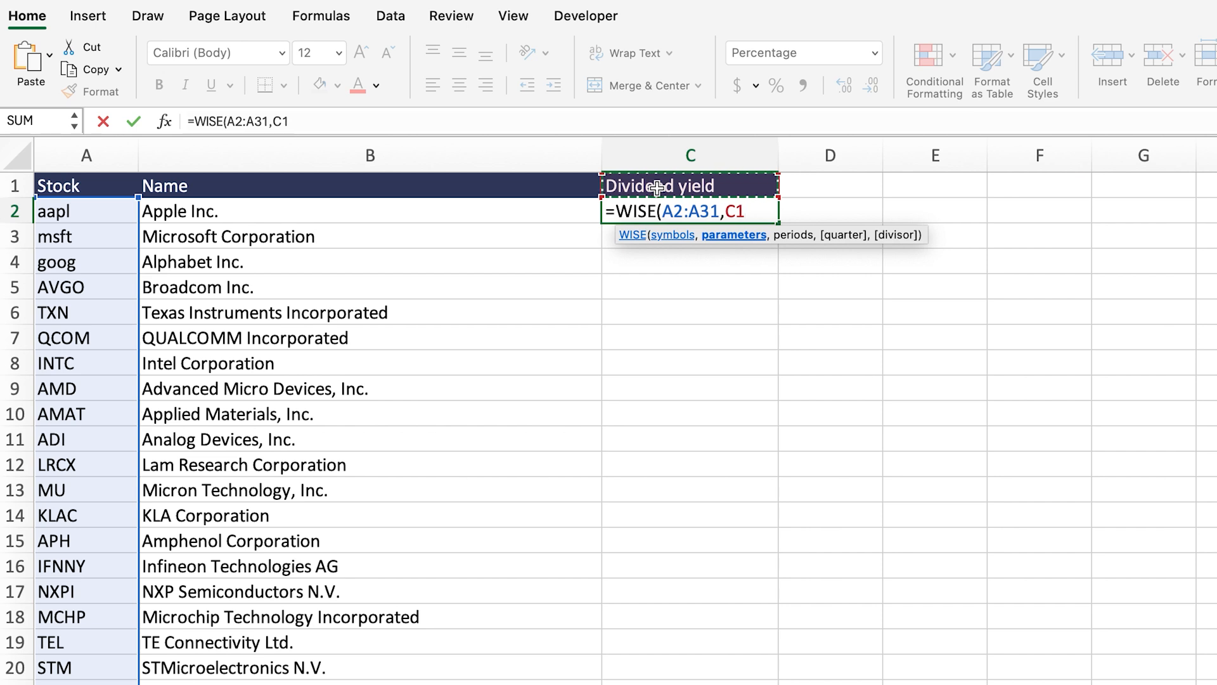
text(,)
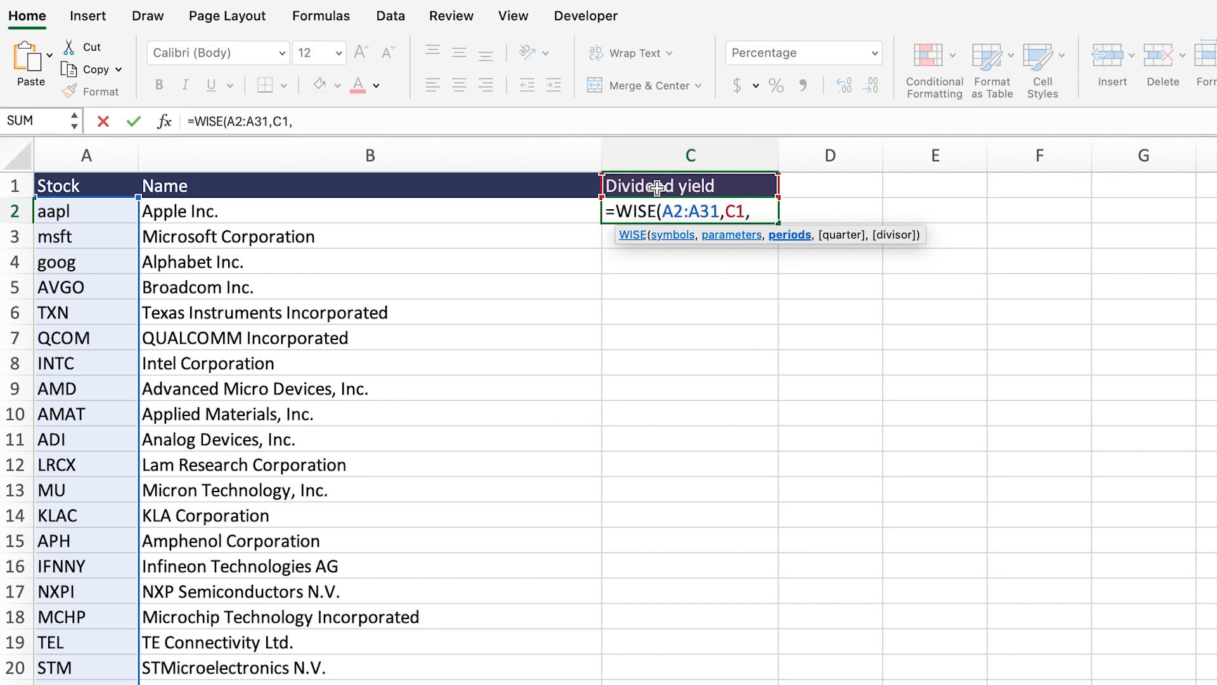
text( "tt)
key(BackSpace)
key(BackSpace)
key(BackSpace)
text(2020))
click(1060, 348)
drag(720, 216, 497, 663)
click(639, 503)
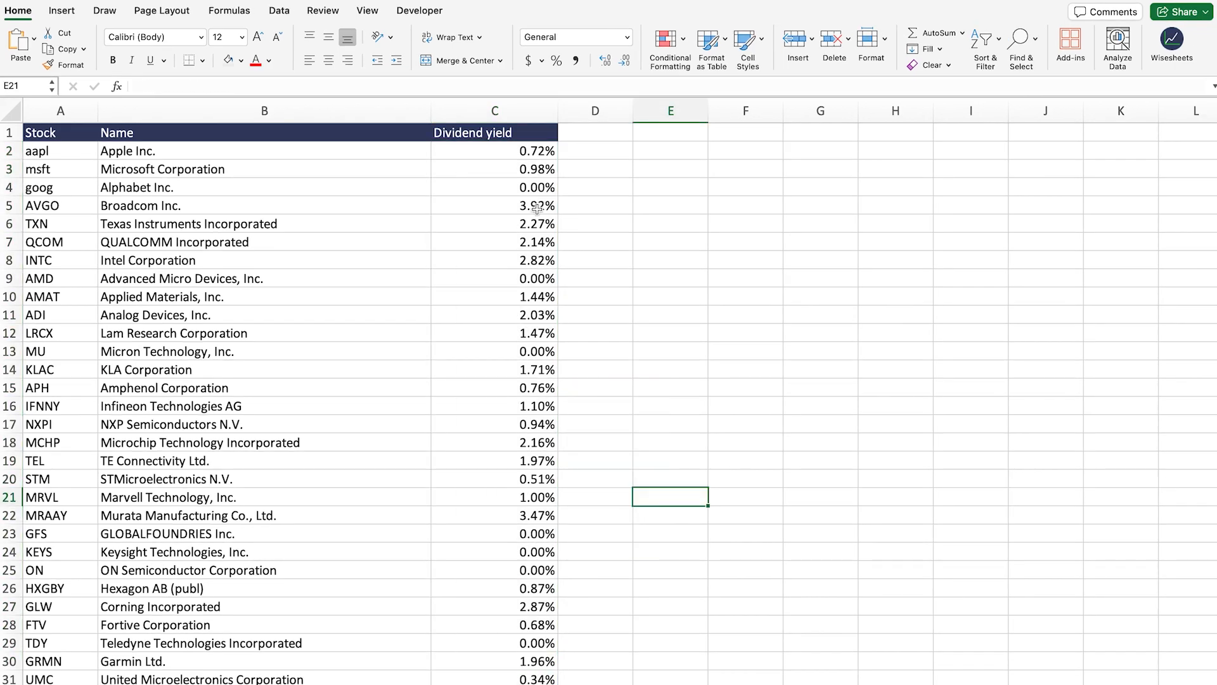
Step: Add "q1" as the quarter argument of the WISE formula in C2
click(472, 152)
click(231, 84)
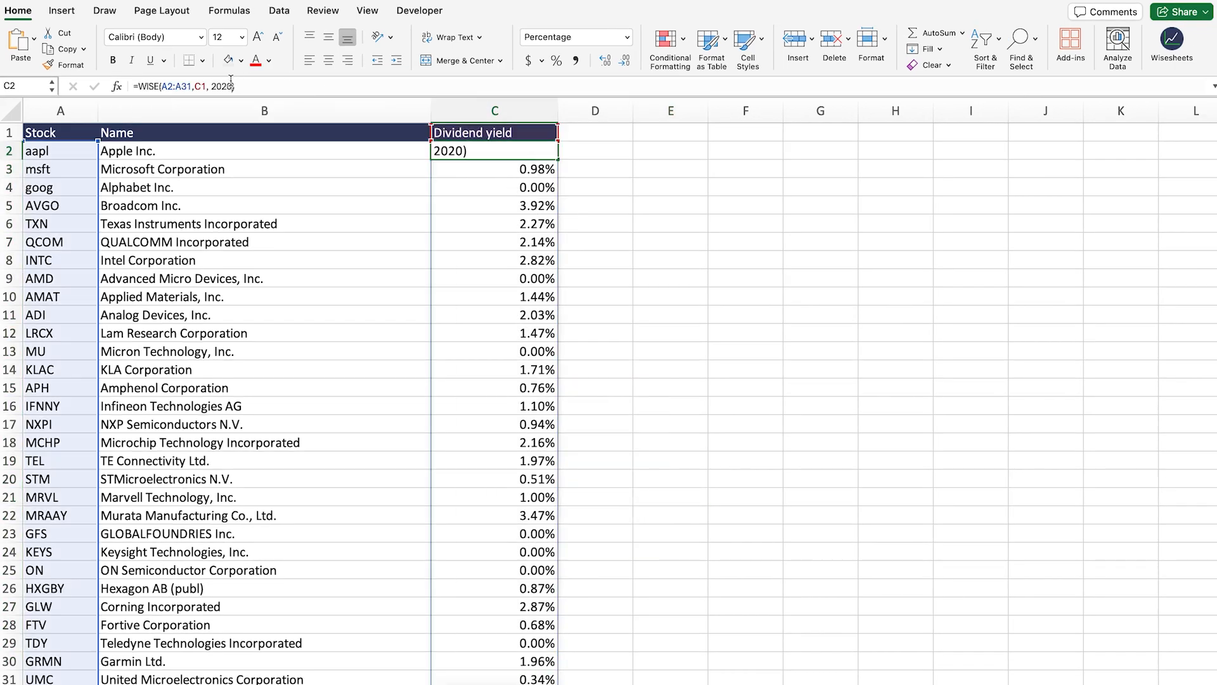
text(, "q1)
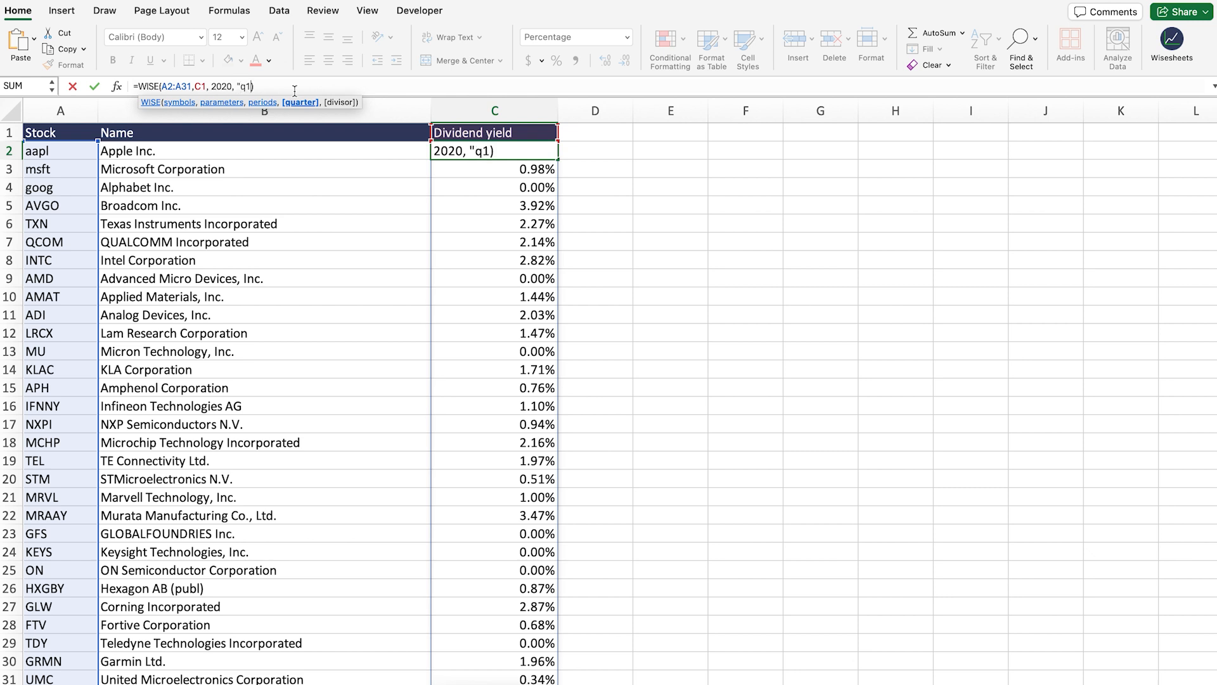
text(")
key(Return)
click(742, 242)
drag(544, 158, 544, 574)
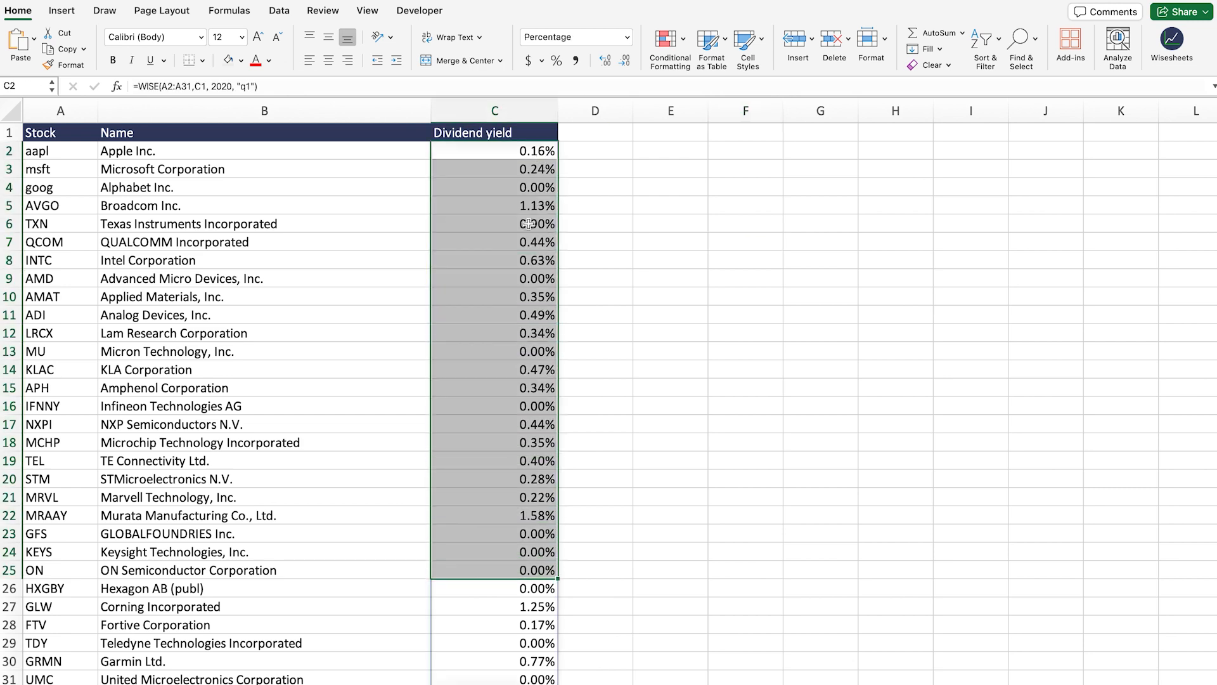
Step: Replace the year and quarter arguments of the WISE formula in C2 with the period "ttm"
click(257, 87)
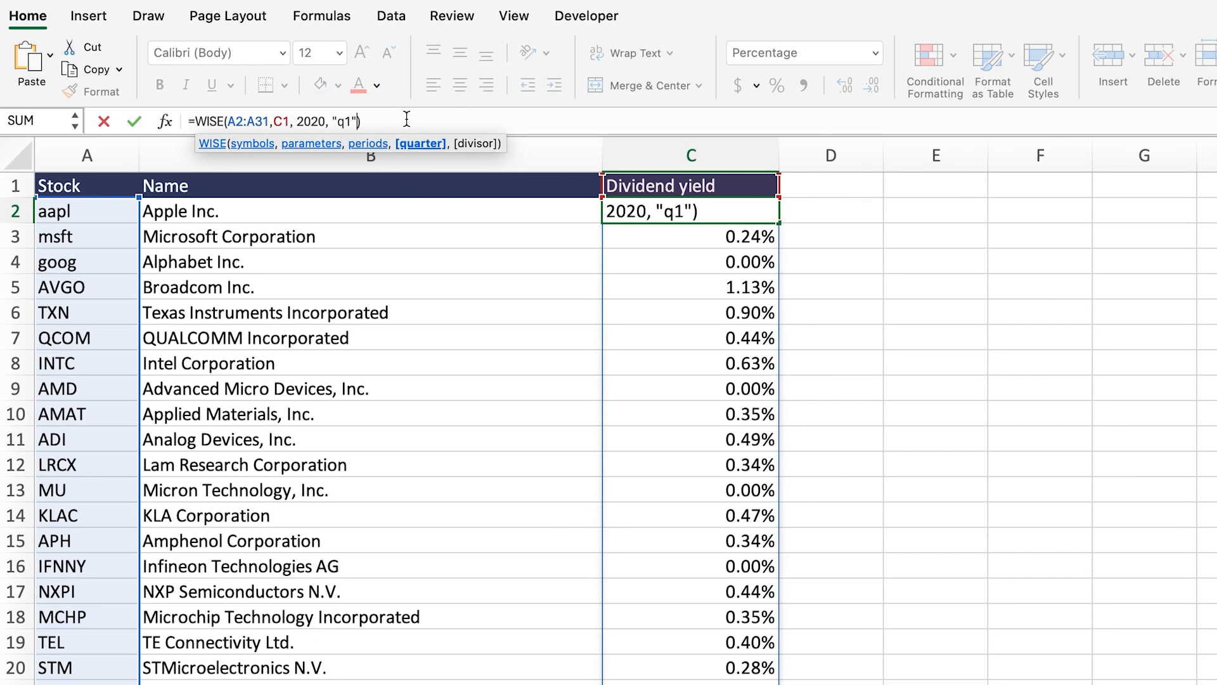
key(BackSpace)
key(BackSpace)
key(BackSpace)
key(BackSpace)
key(BackSpace)
key(BackSpace)
key(BackSpace)
key(BackSpace)
key(BackSpace)
key(BackSpace)
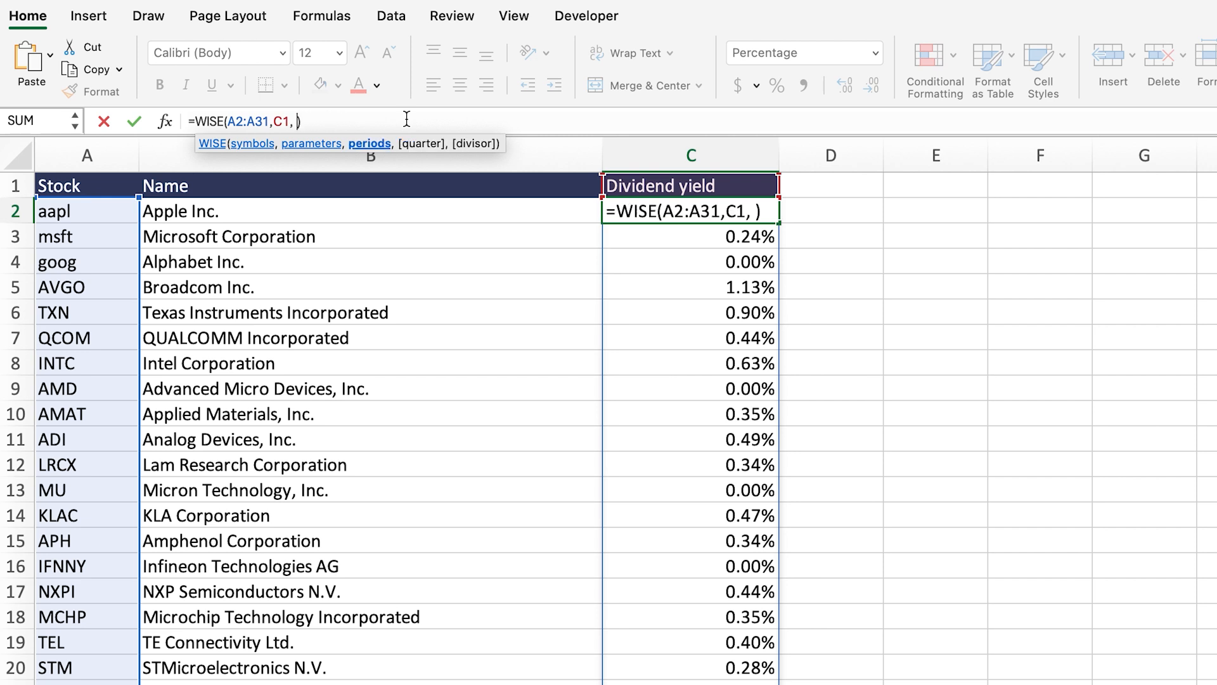
text("ttm)
Step: Insert the recommended Clustered Bar chart from the Name and Dividend yield columns
drag(190, 134, 529, 679)
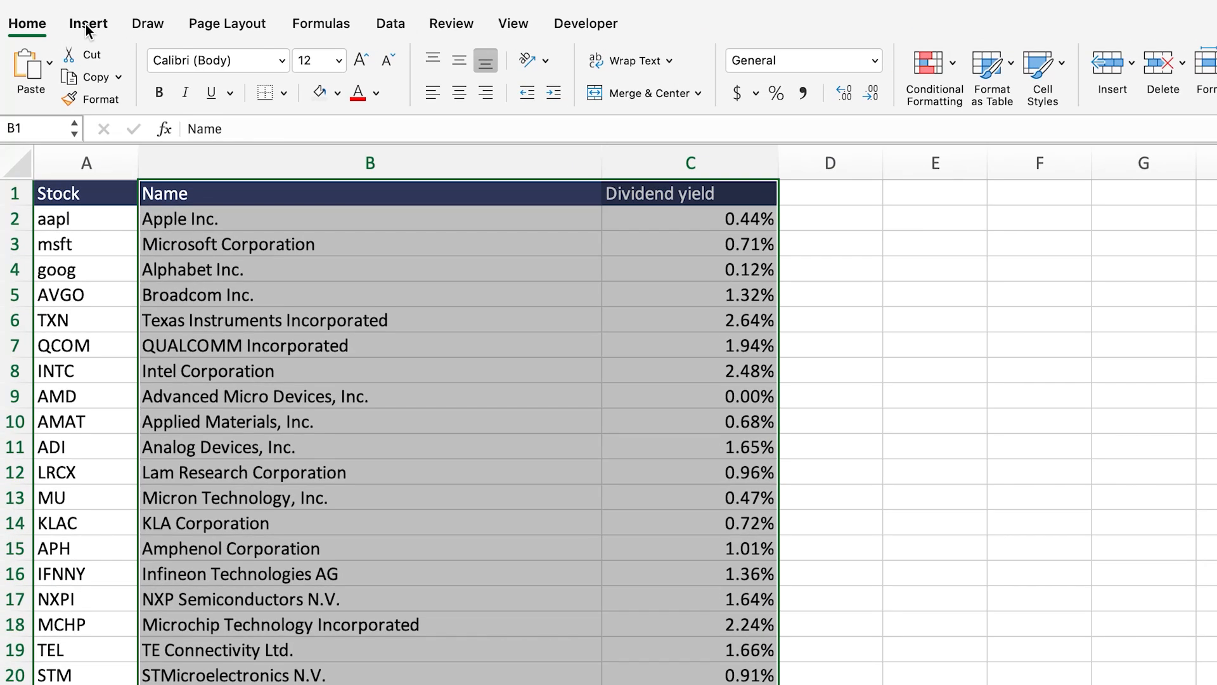
click(85, 24)
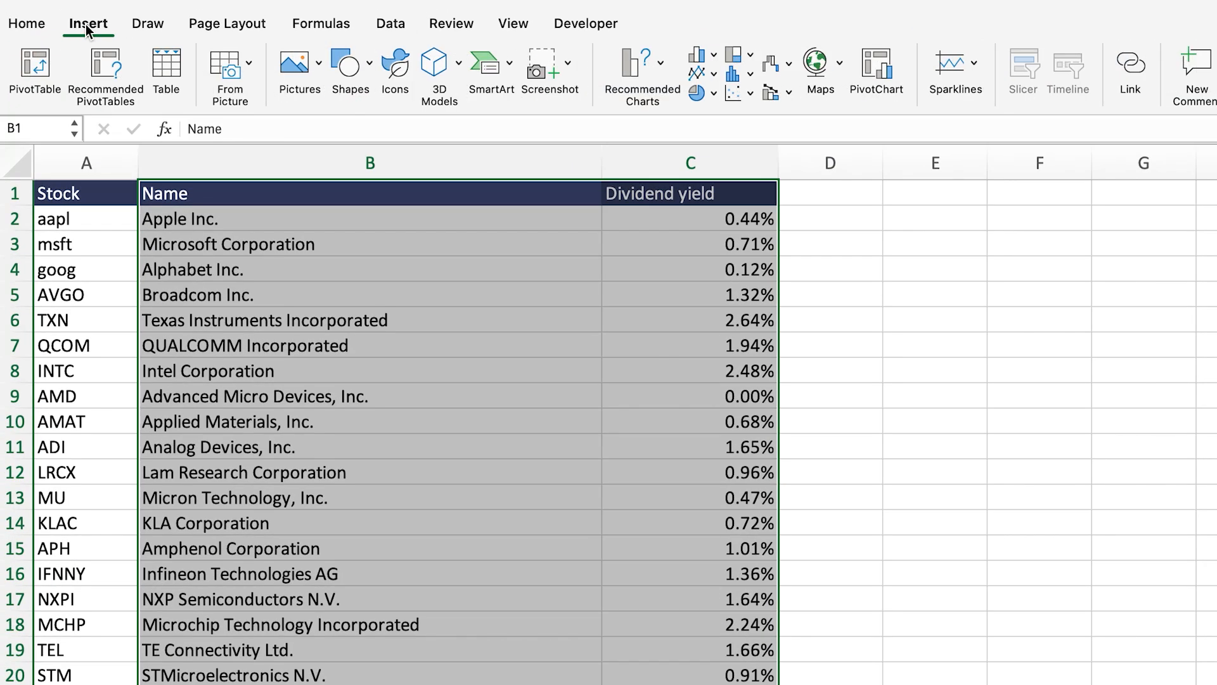
click(649, 95)
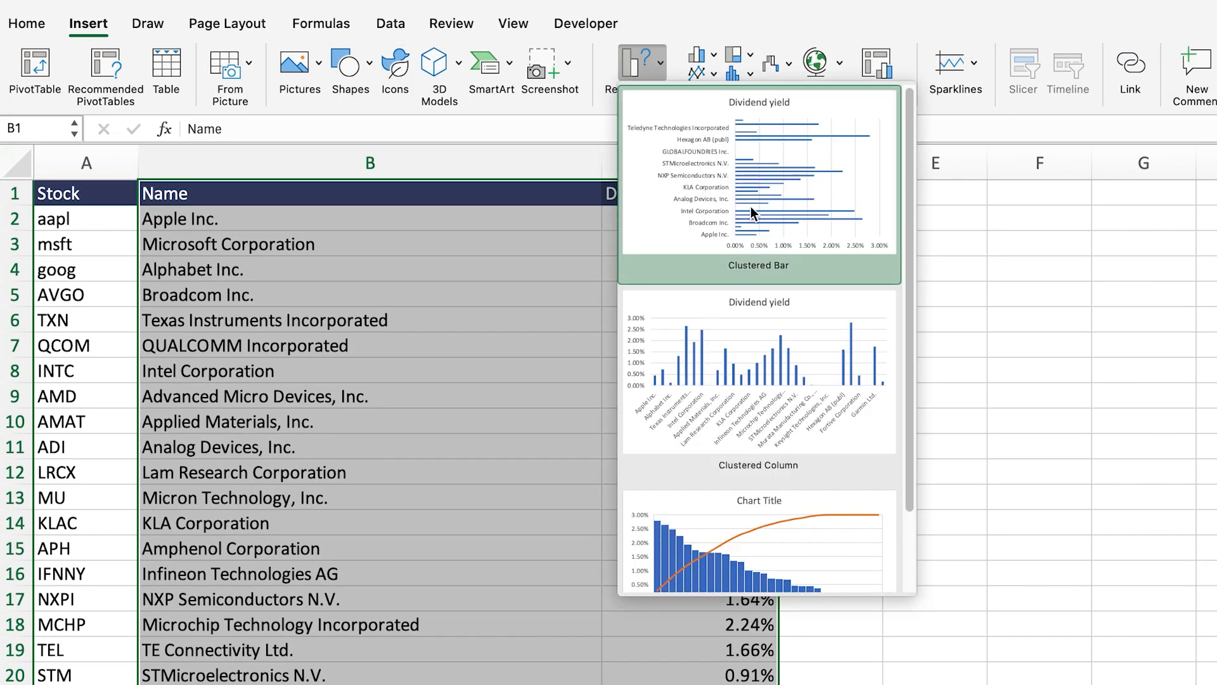
click(753, 214)
Step: Move the dividend yield chart clear of the data table and apply the dark chart style
drag(994, 405, 1166, 388)
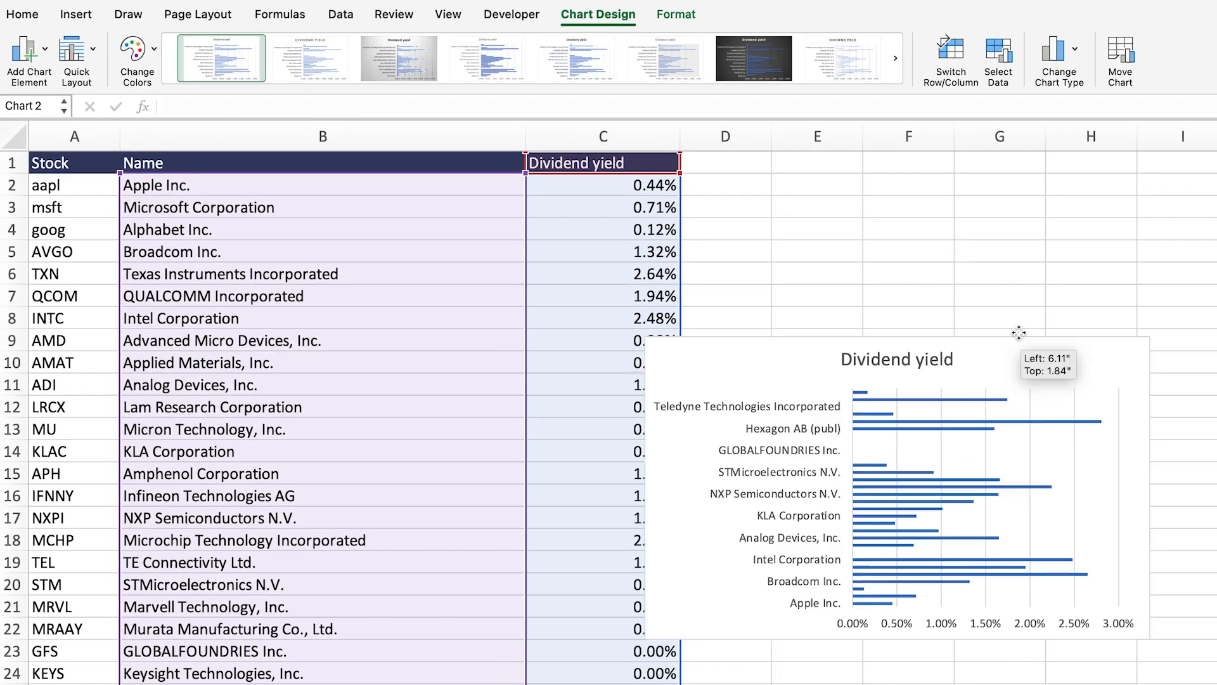
drag(1018, 332, 1178, 293)
click(754, 63)
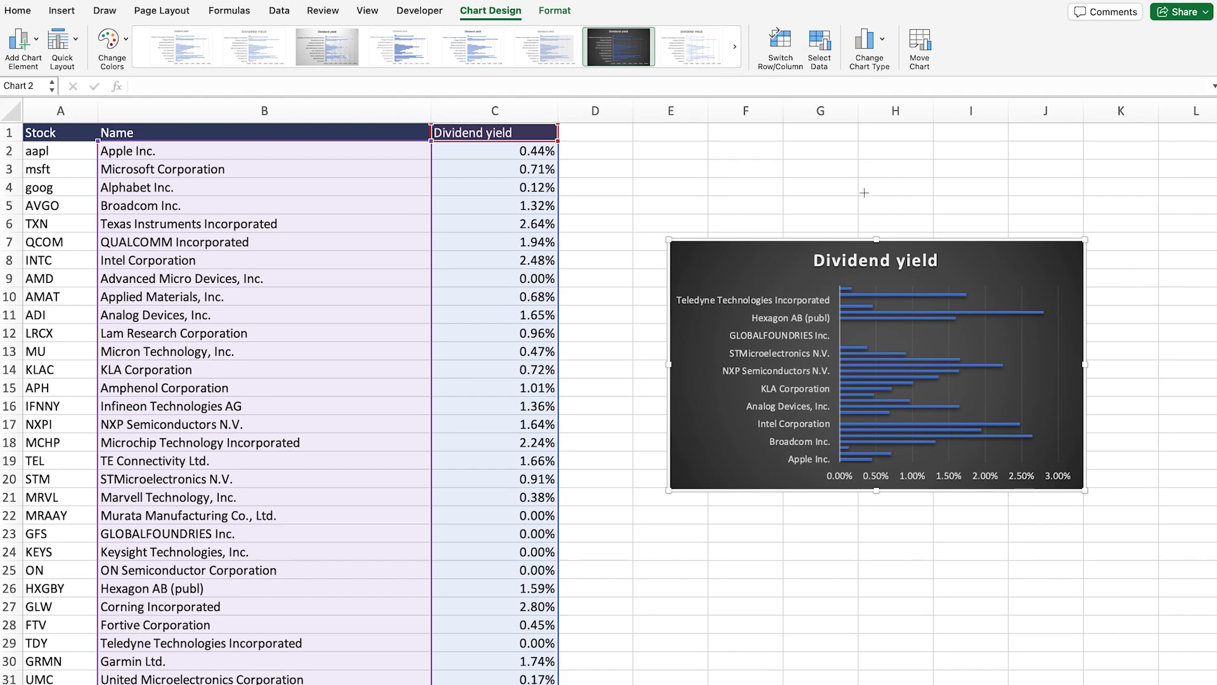
Step: Enlarge the chart upward to row 1, downward past row 31 and sideways to the edge of the data table
drag(1068, 293, 1044, 158)
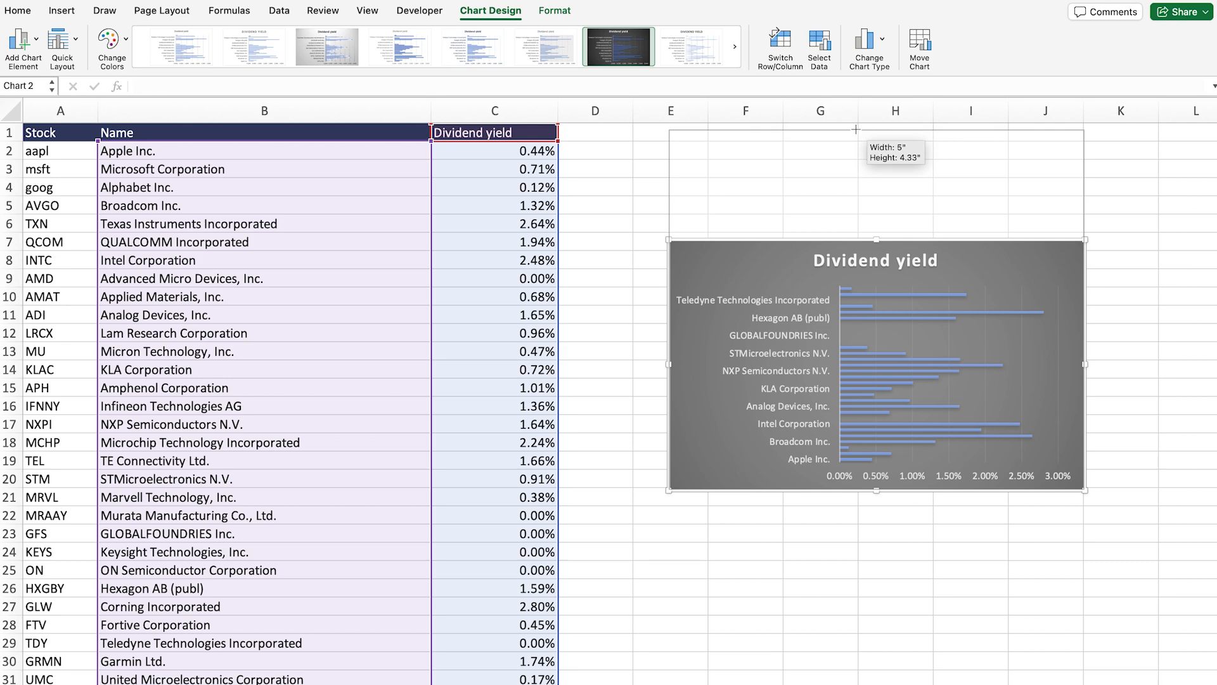
drag(856, 129, 856, 129)
drag(876, 490, 880, 682)
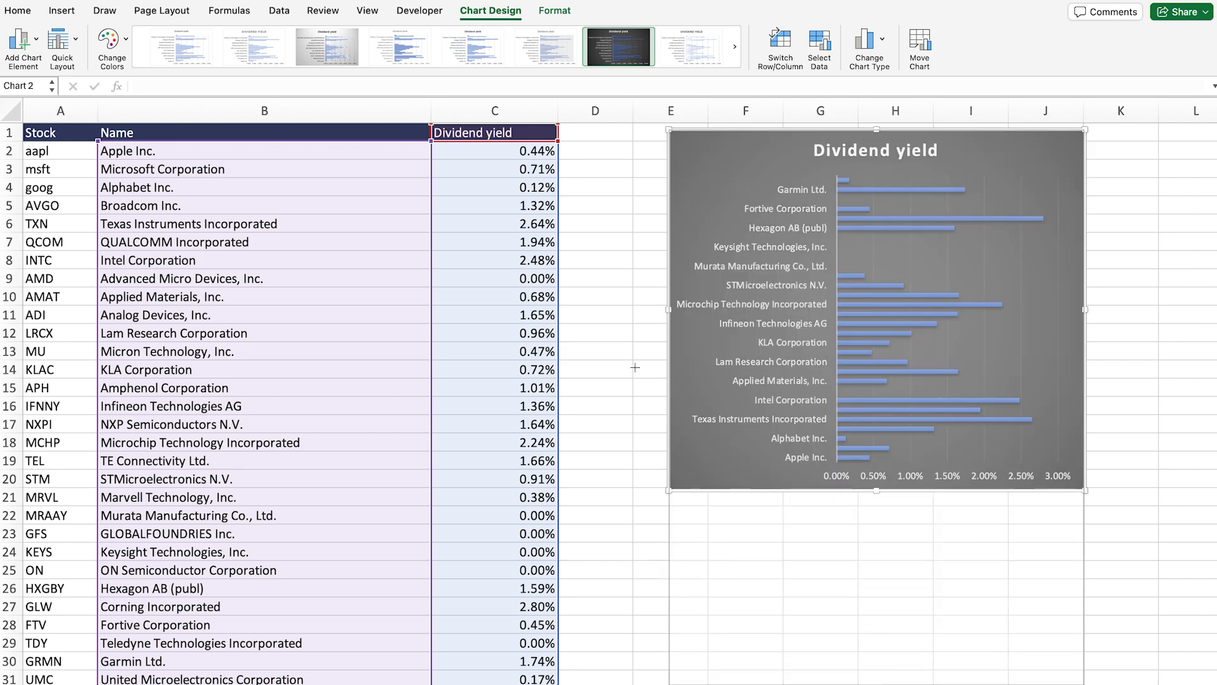
drag(670, 413, 574, 408)
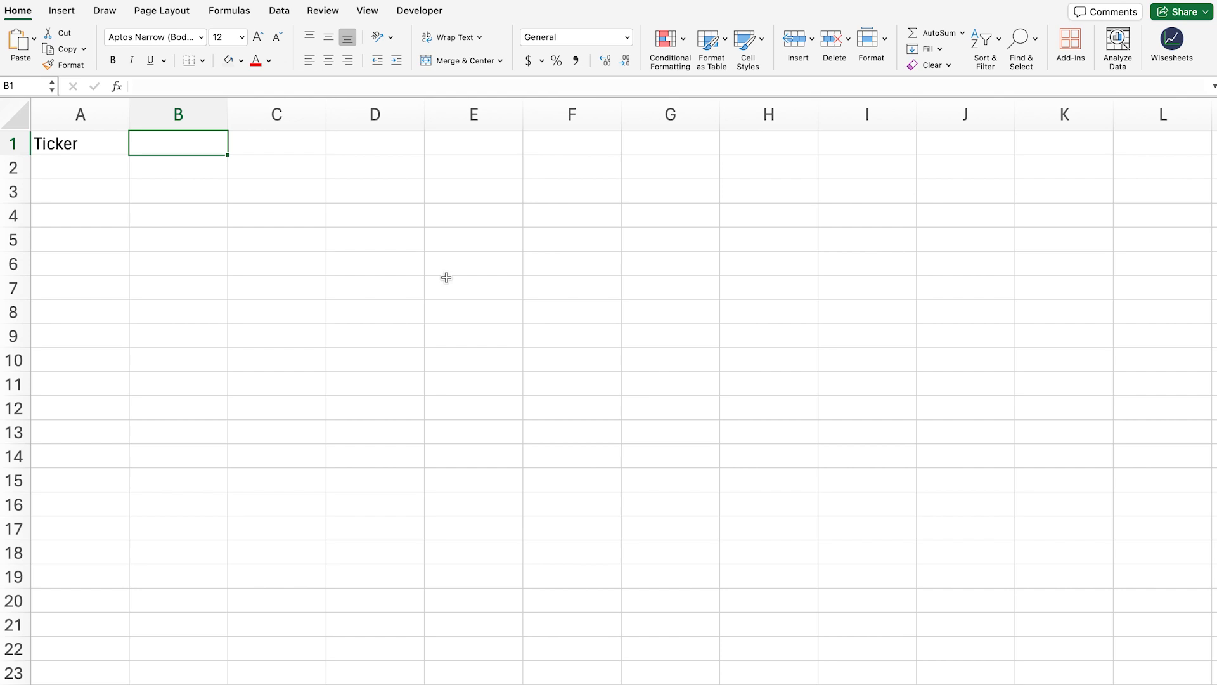
Step: Enter AAPL in B1 beside the Ticker label
text(AAPL)
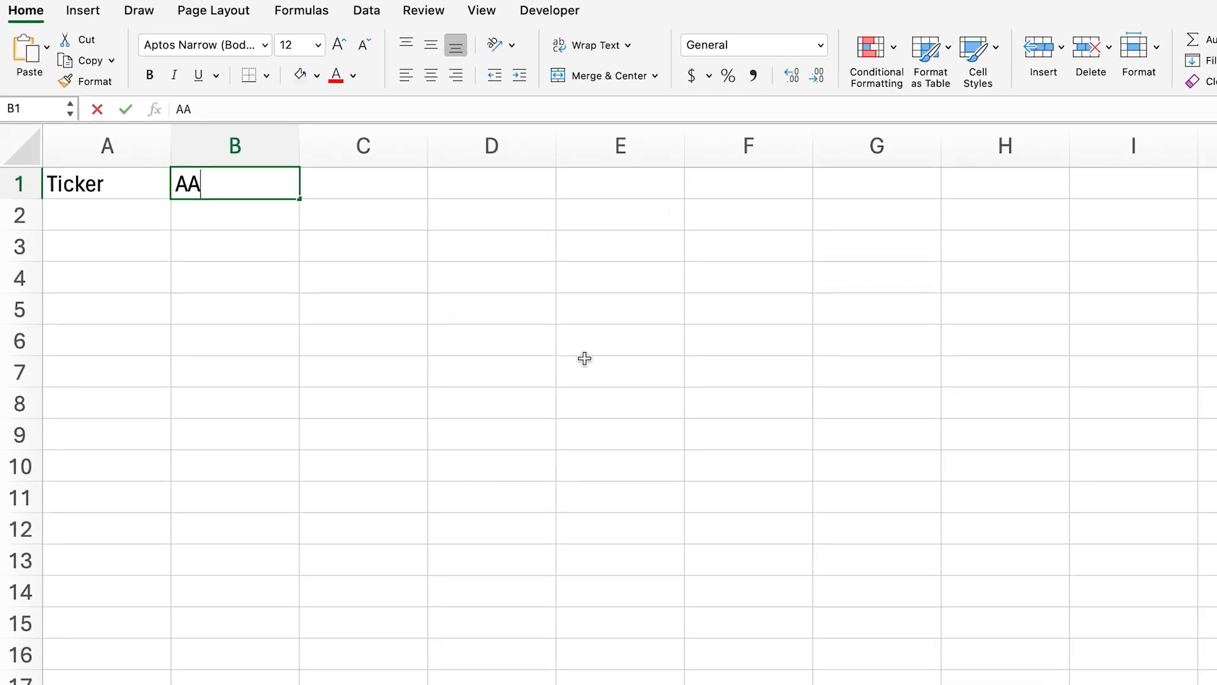
key(Return)
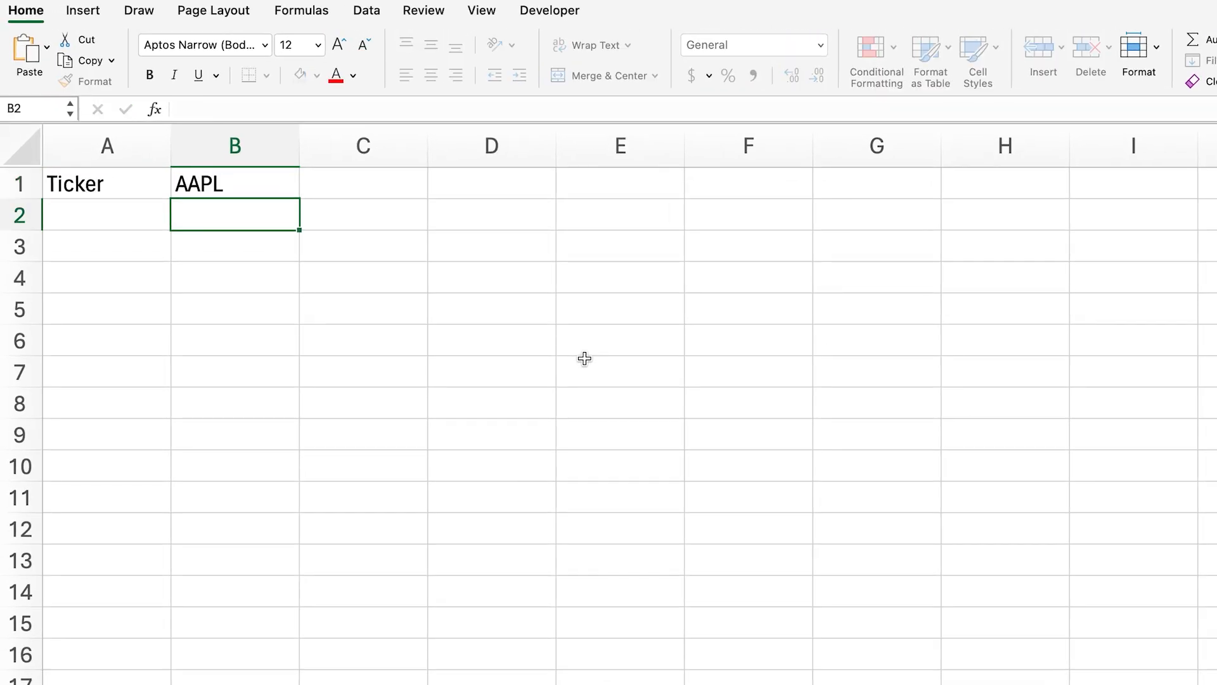
key(Up)
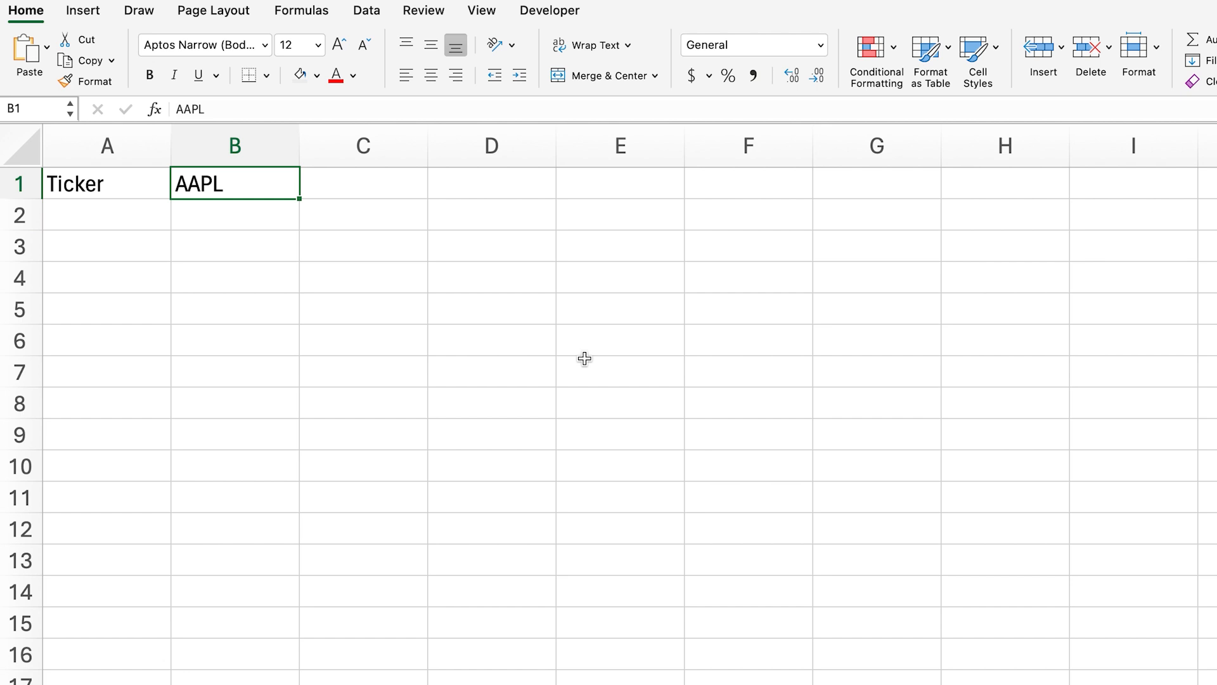
Step: Start a WISEPRICE formula in A3 using B1 as the symbol and "DIVIDEND" as the parameter
key(Left)
key(Down)
key(Down)
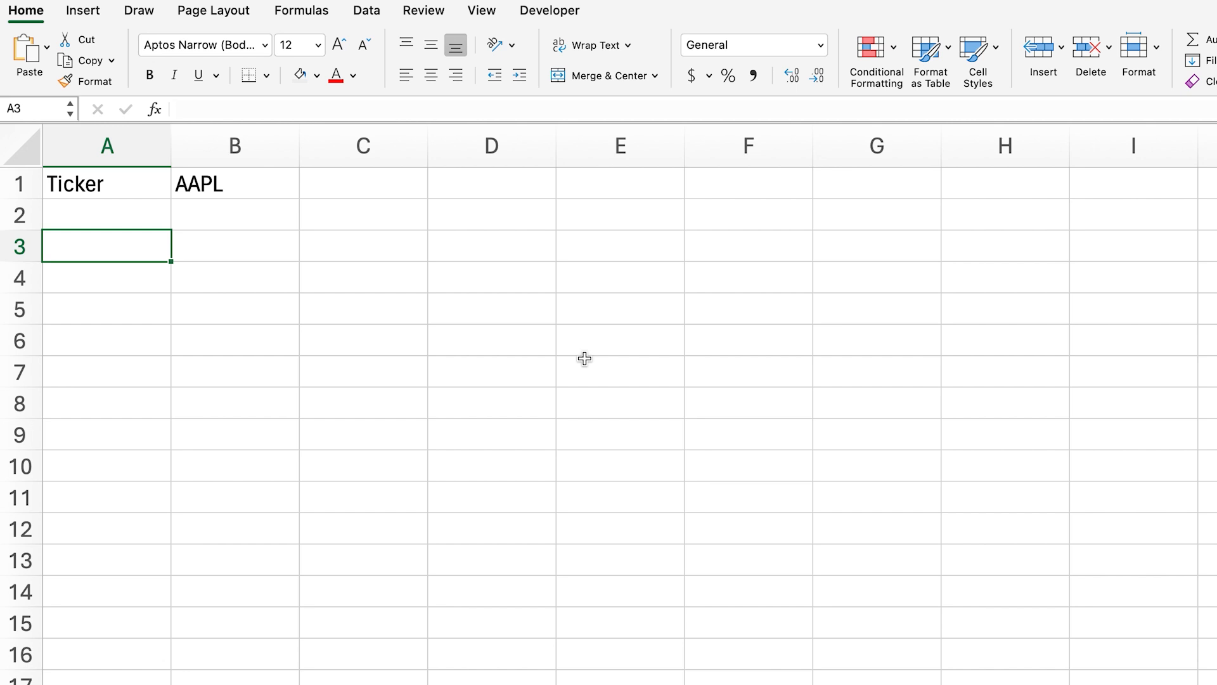
text(=WISE)
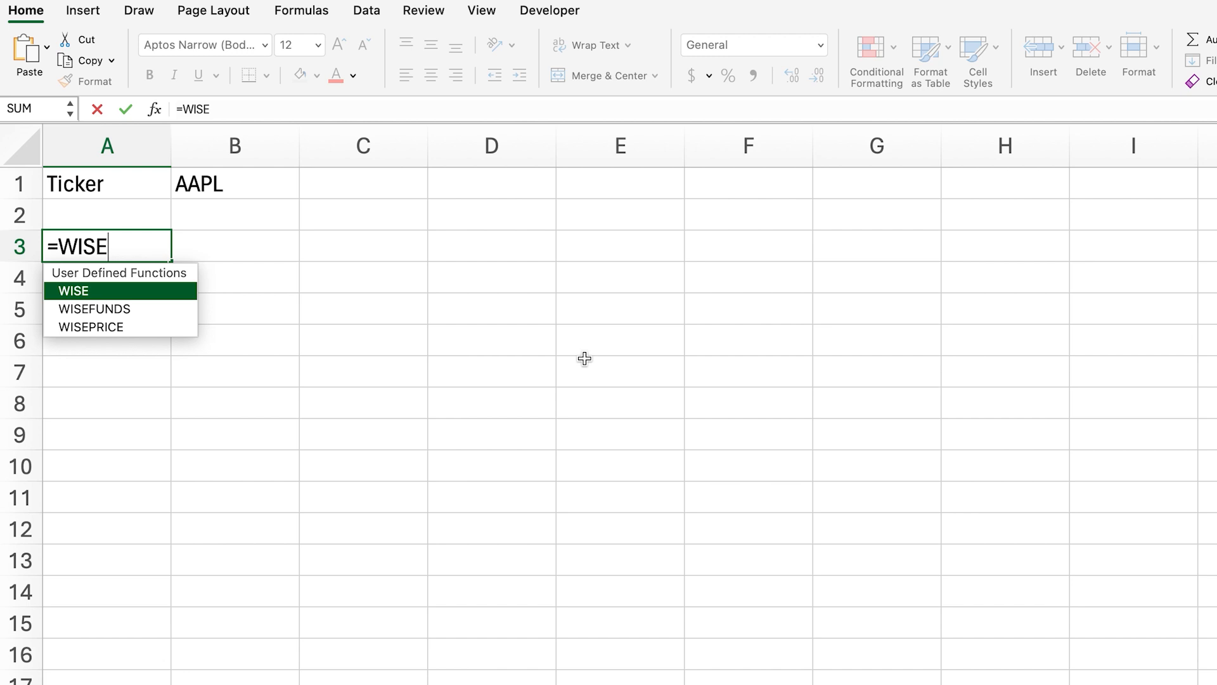
key(Down)
key(Down)
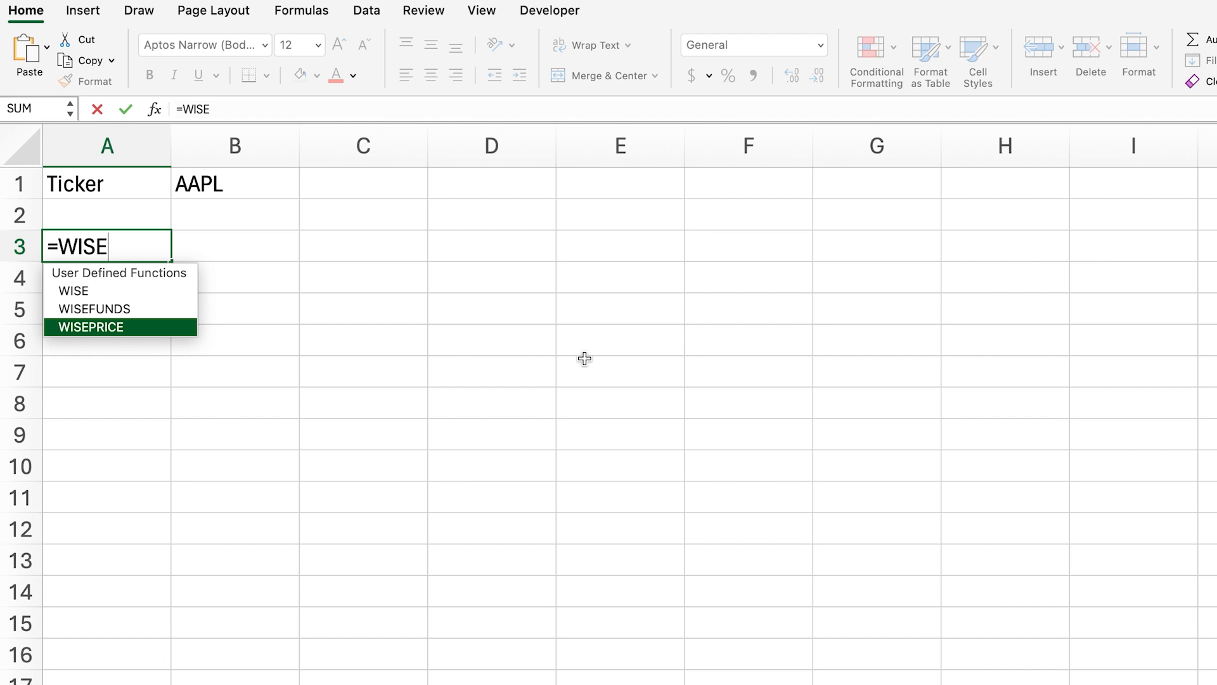
key(Tab)
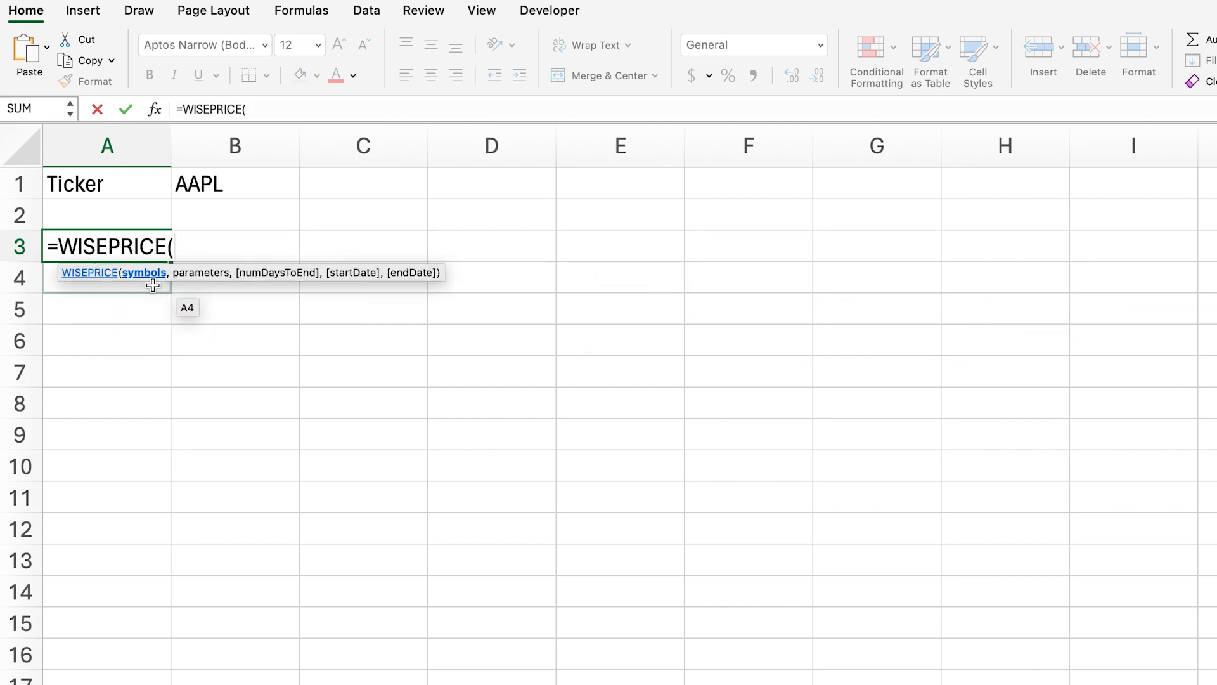
click(211, 189)
text(, )
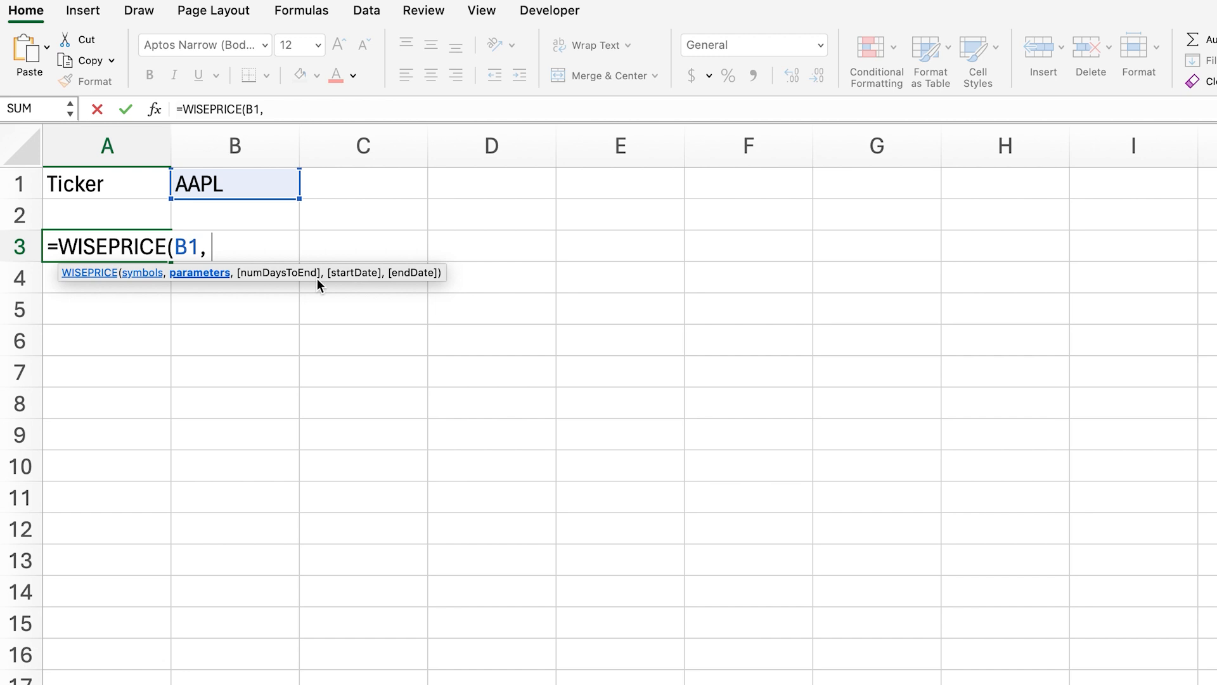
text("DIVIDEND)
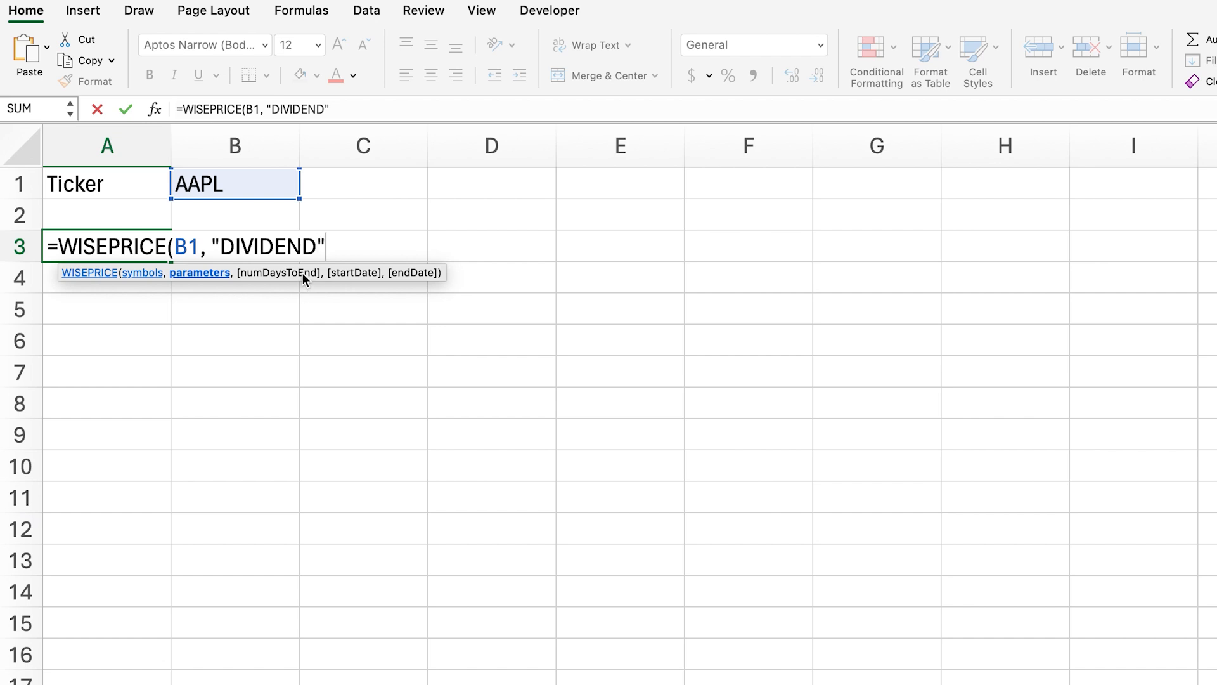
double_click(254, 249)
click(289, 249)
double_click(289, 248)
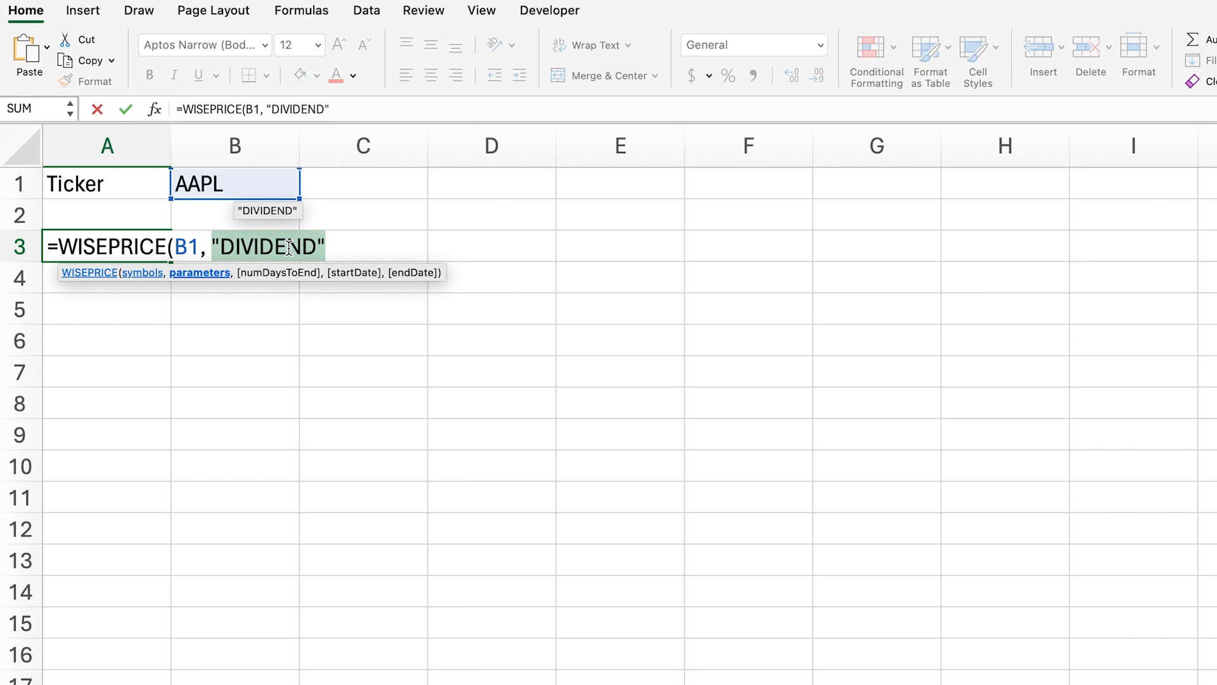
key(Tab)
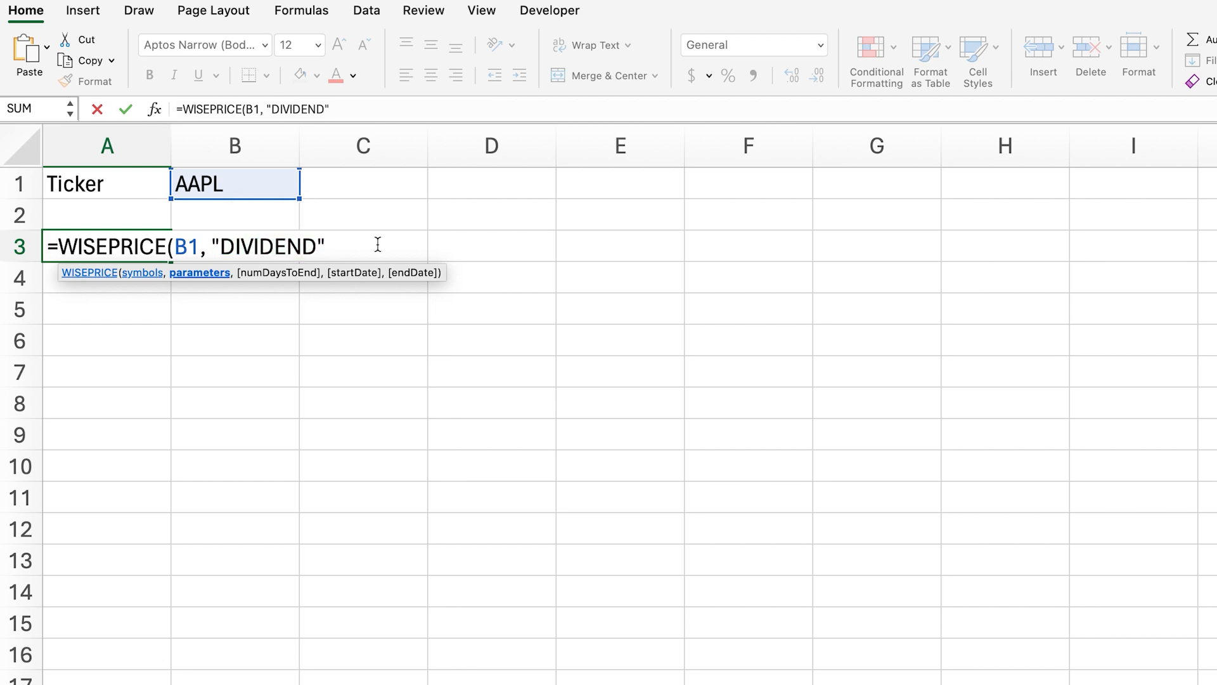
text(,)
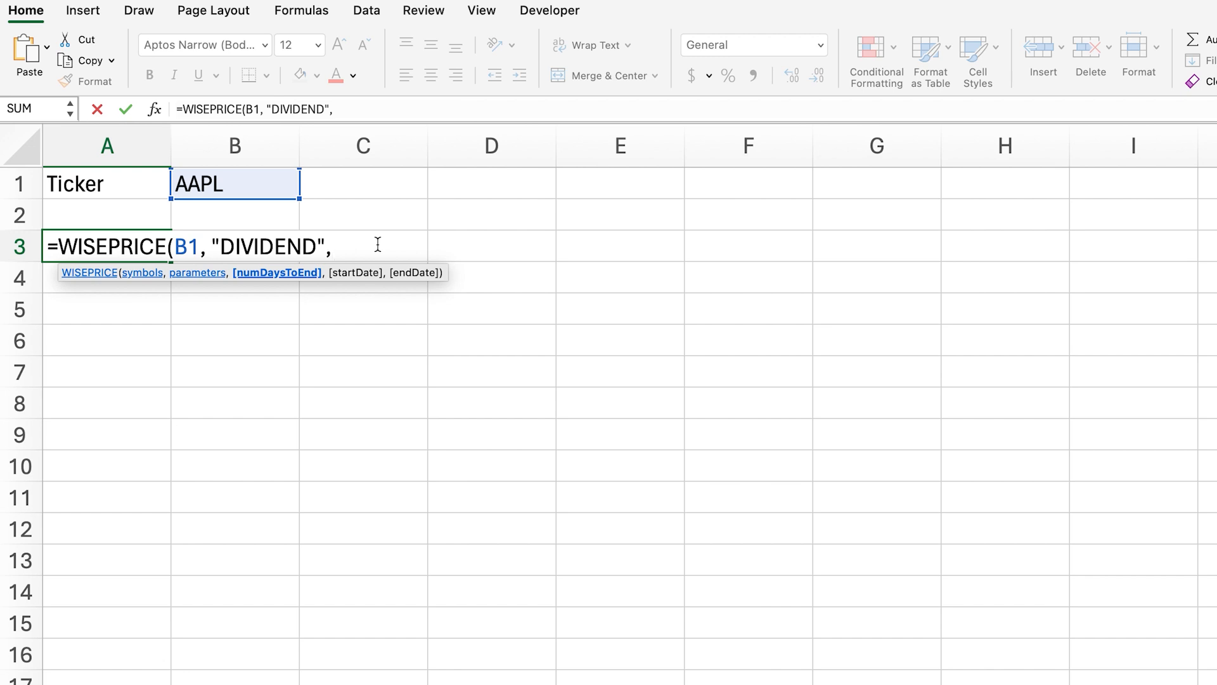
text(,)
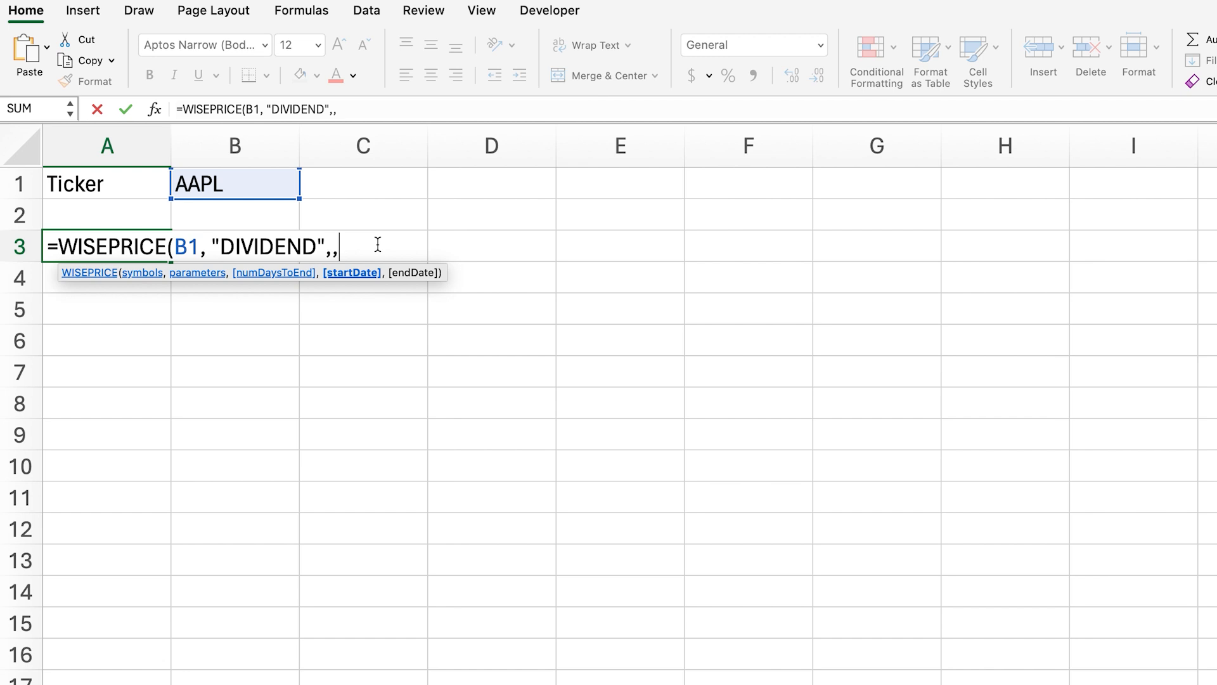
text(,)
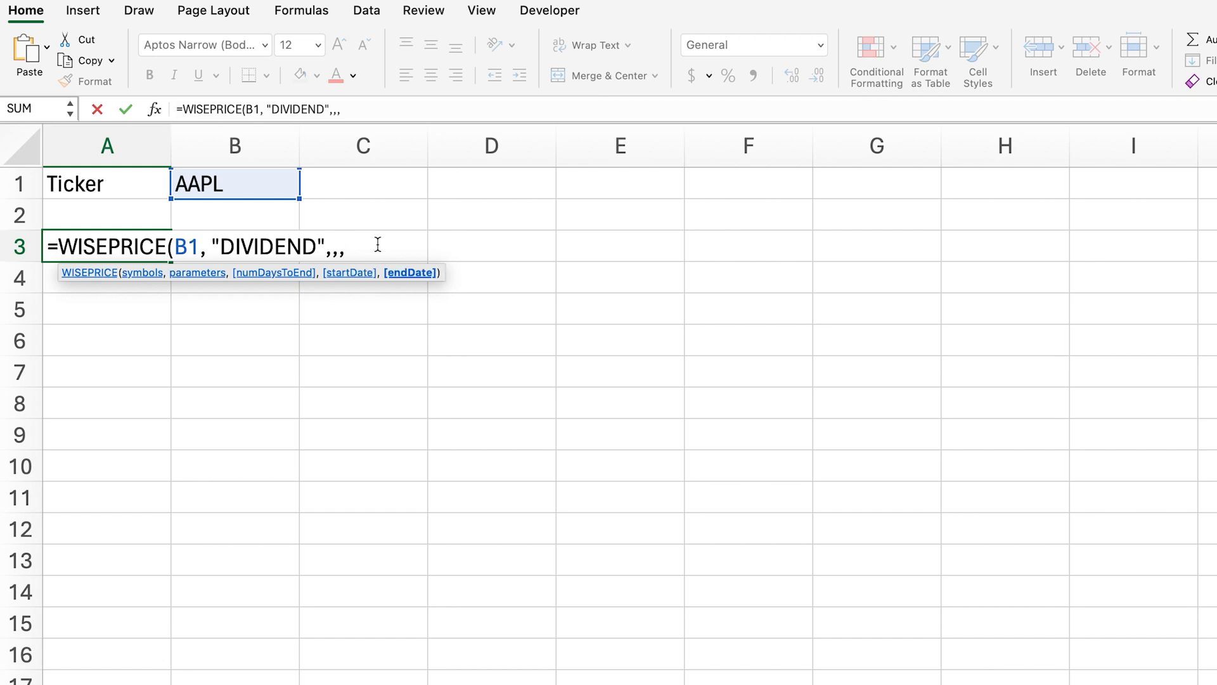
key(BackSpace)
key(BackSpace)
key(BackSpace)
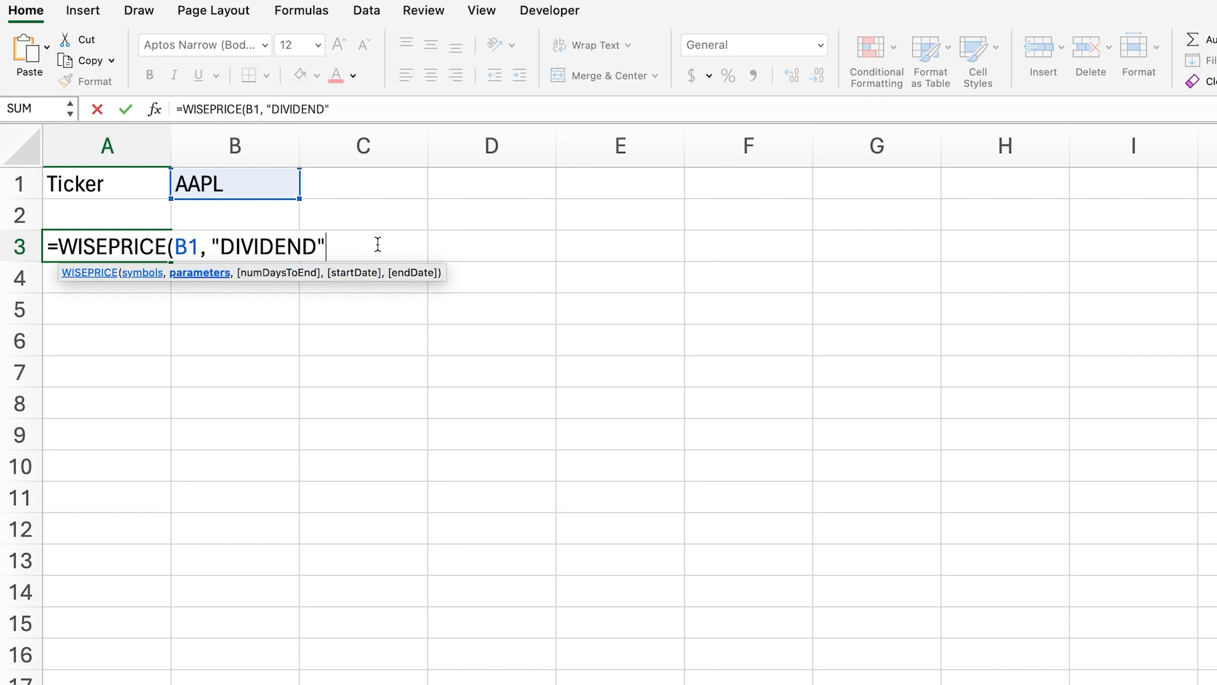
Step: Complete the WISEPRICE formula in A3 and widen columns C, D and E to fit their full headings
text())
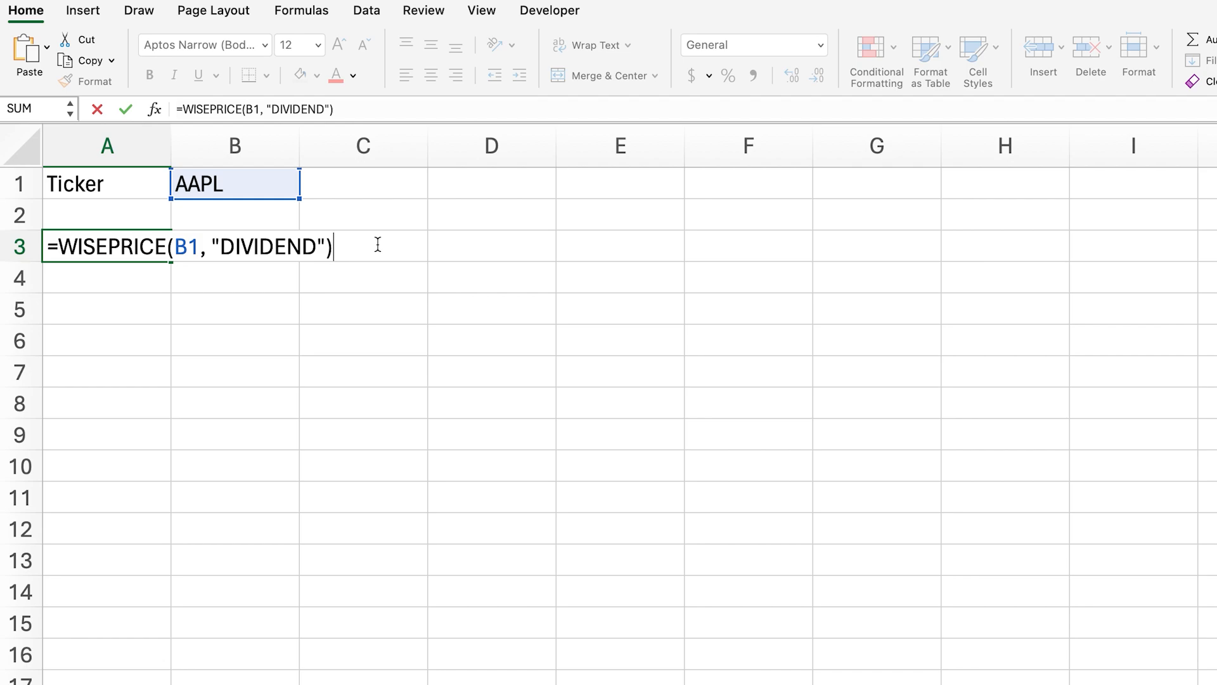
key(Return)
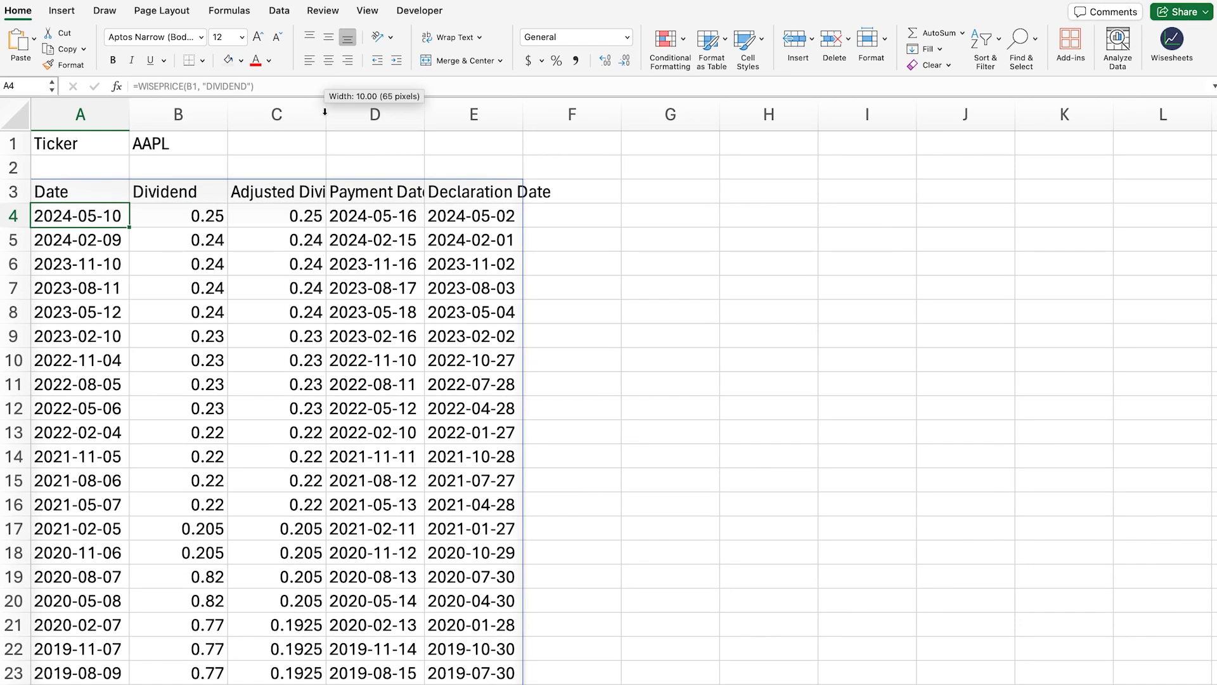
drag(428, 146, 486, 116)
drag(583, 112, 622, 112)
Step: Review the headings of the AAPL dividend history table and the dates and dividend amounts listed below them
click(543, 193)
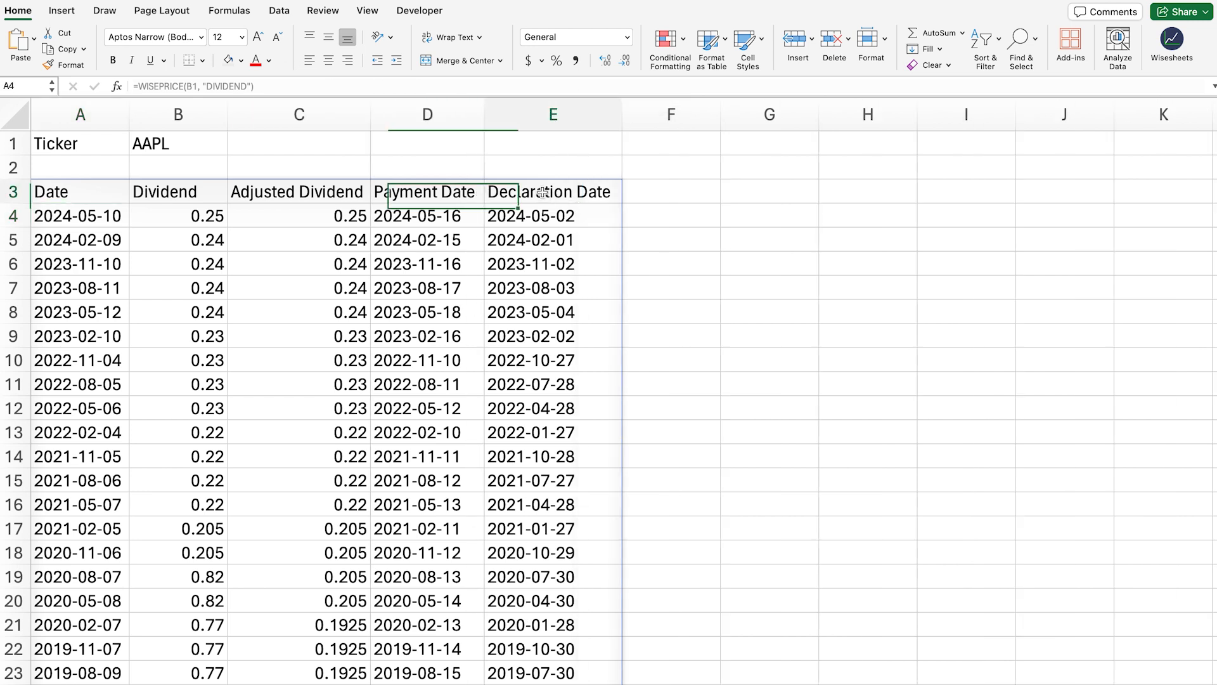
click(406, 182)
click(310, 187)
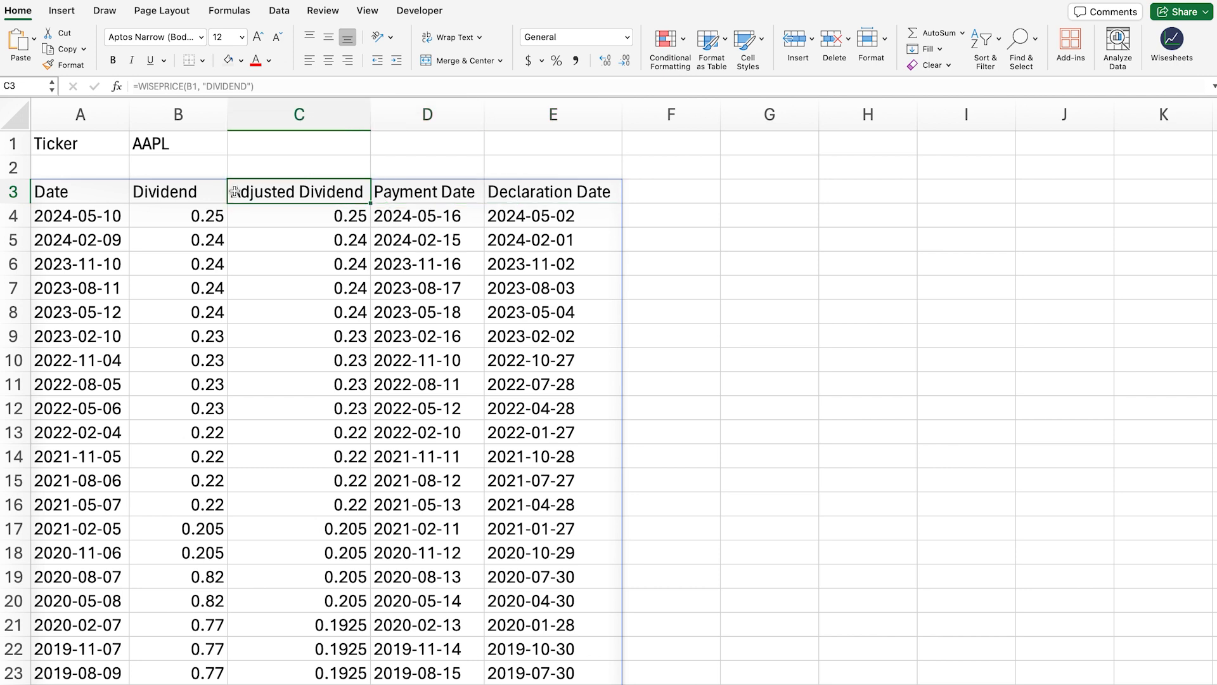
click(199, 193)
click(73, 198)
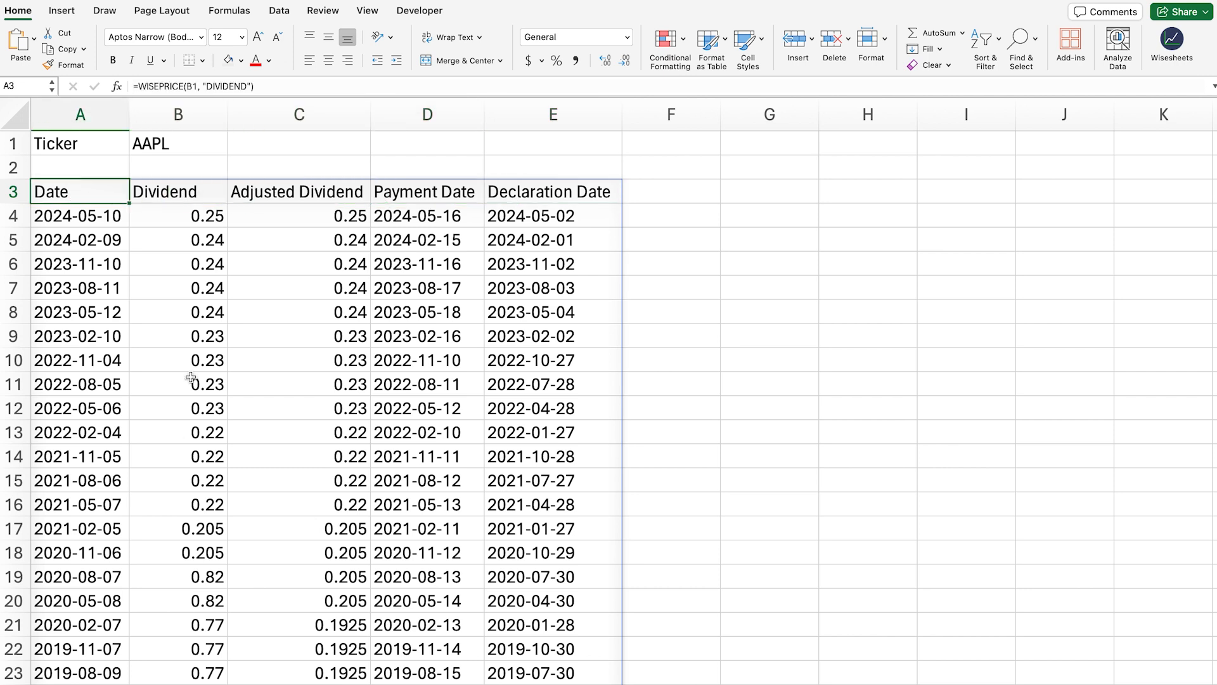
drag(69, 222, 186, 634)
scroll(189, 612, down, 2)
scroll(189, 608, up, 2)
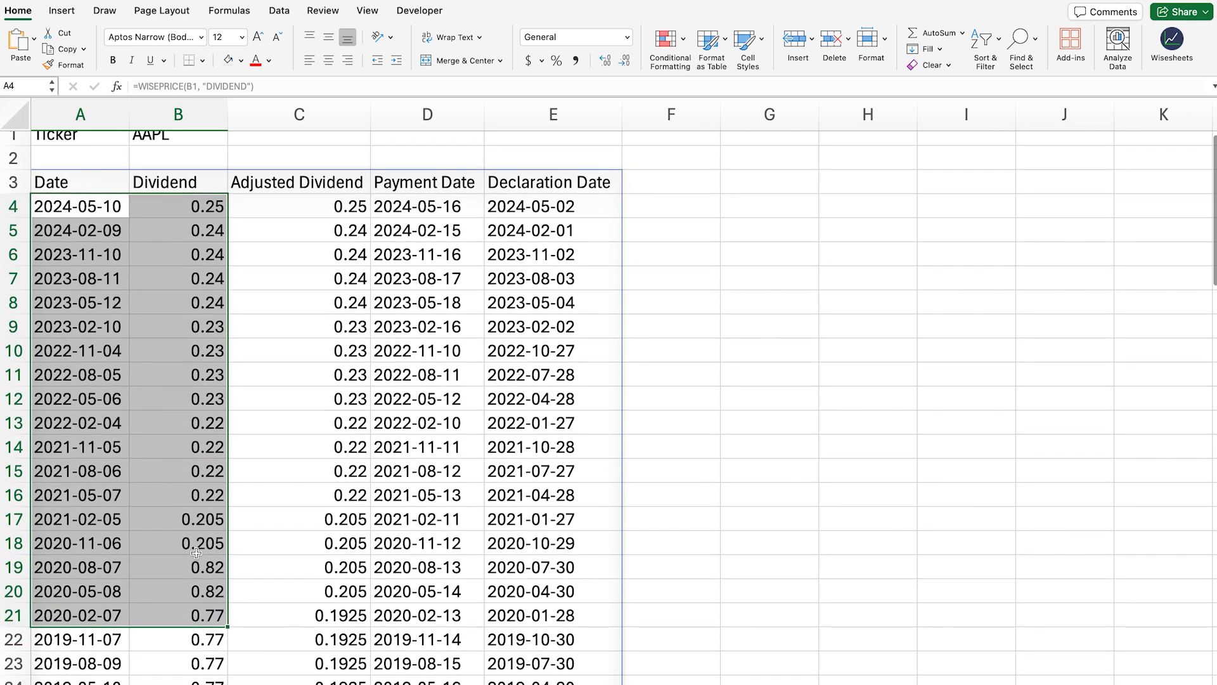
click(769, 265)
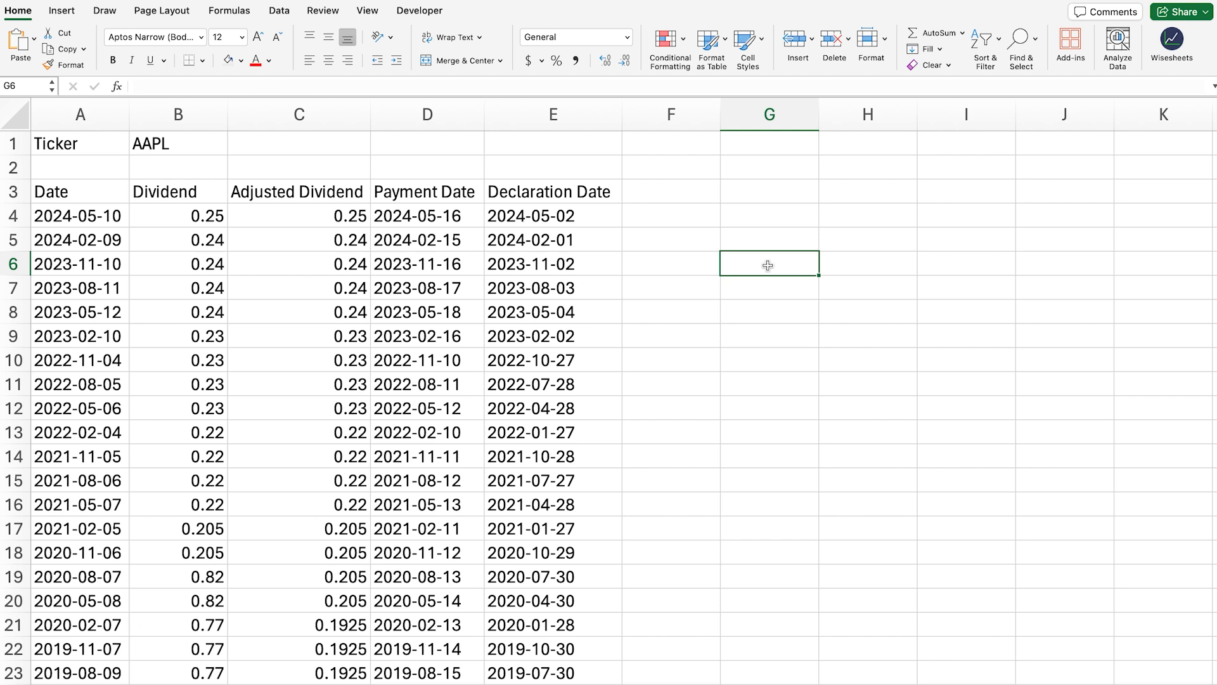
Step: Replace the ticker in B1 with T.TO
click(198, 147)
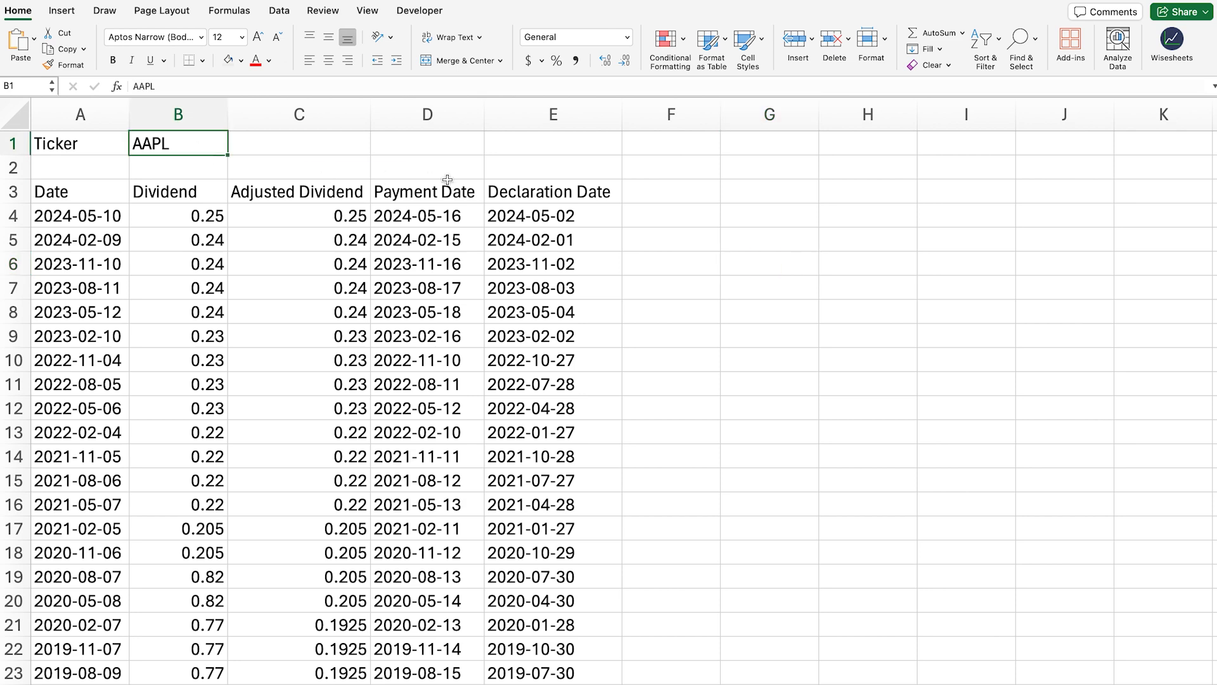
key(Delete)
text(T.)
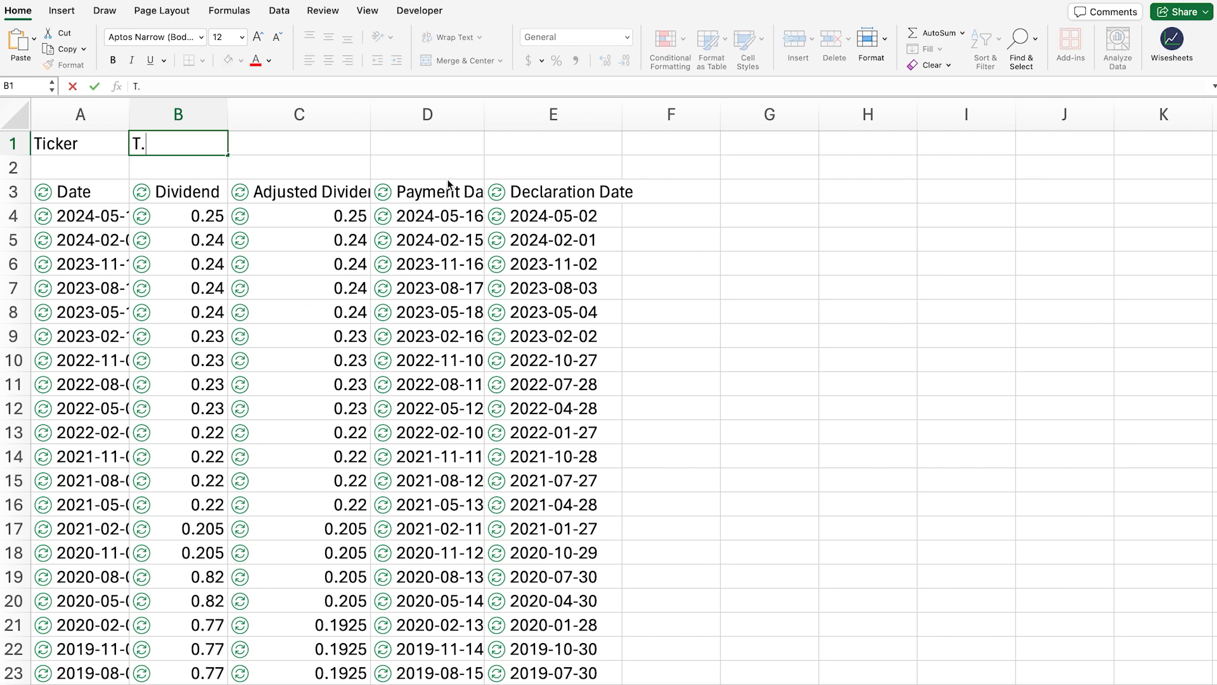
text(TO)
key(Return)
click(204, 146)
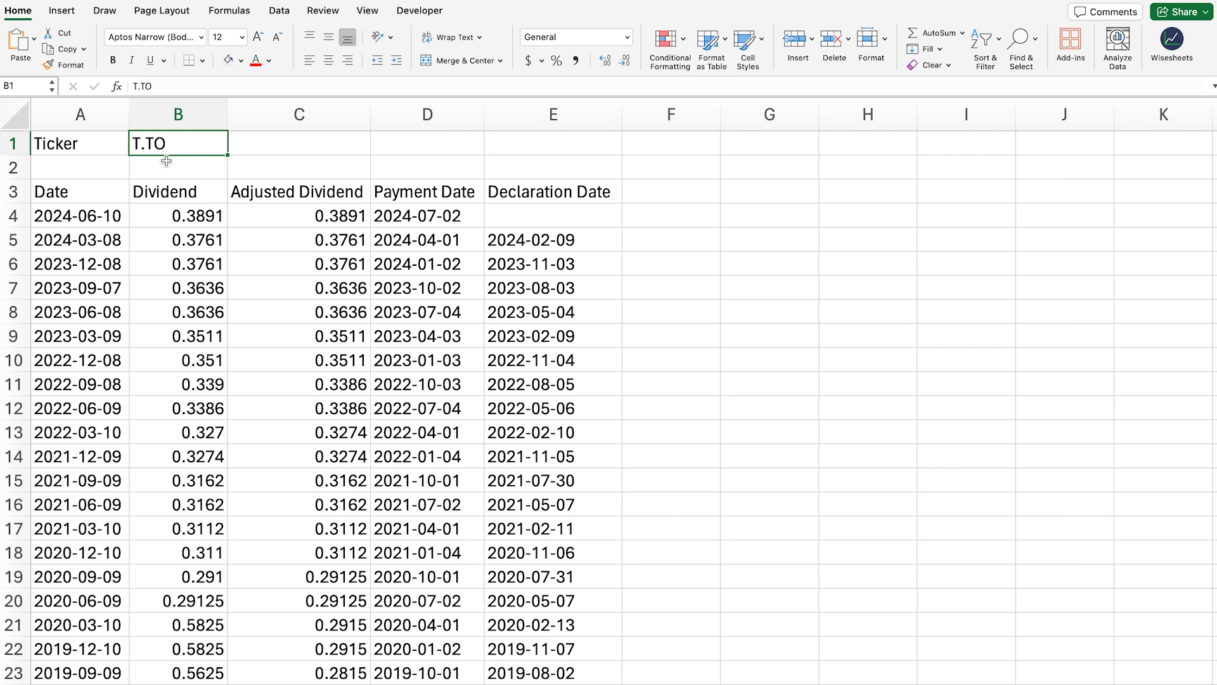
Step: Open the Wisesheets add-in and search its company list for telus to look up the ticker
click(1171, 39)
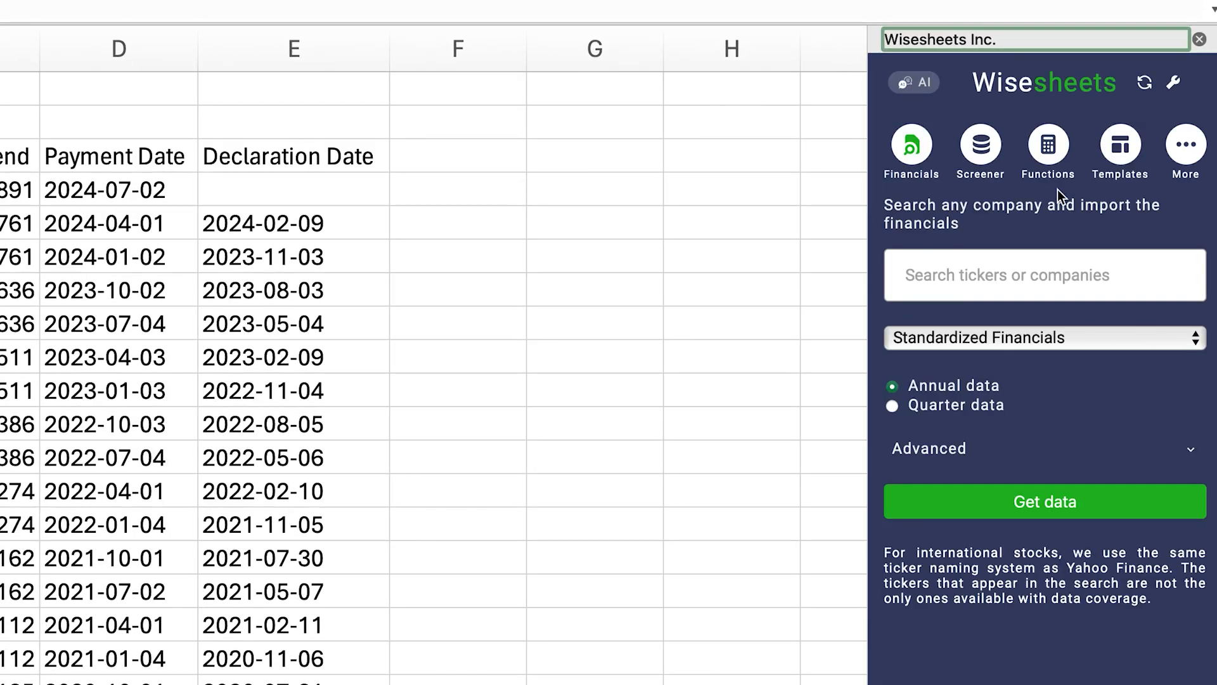
click(983, 268)
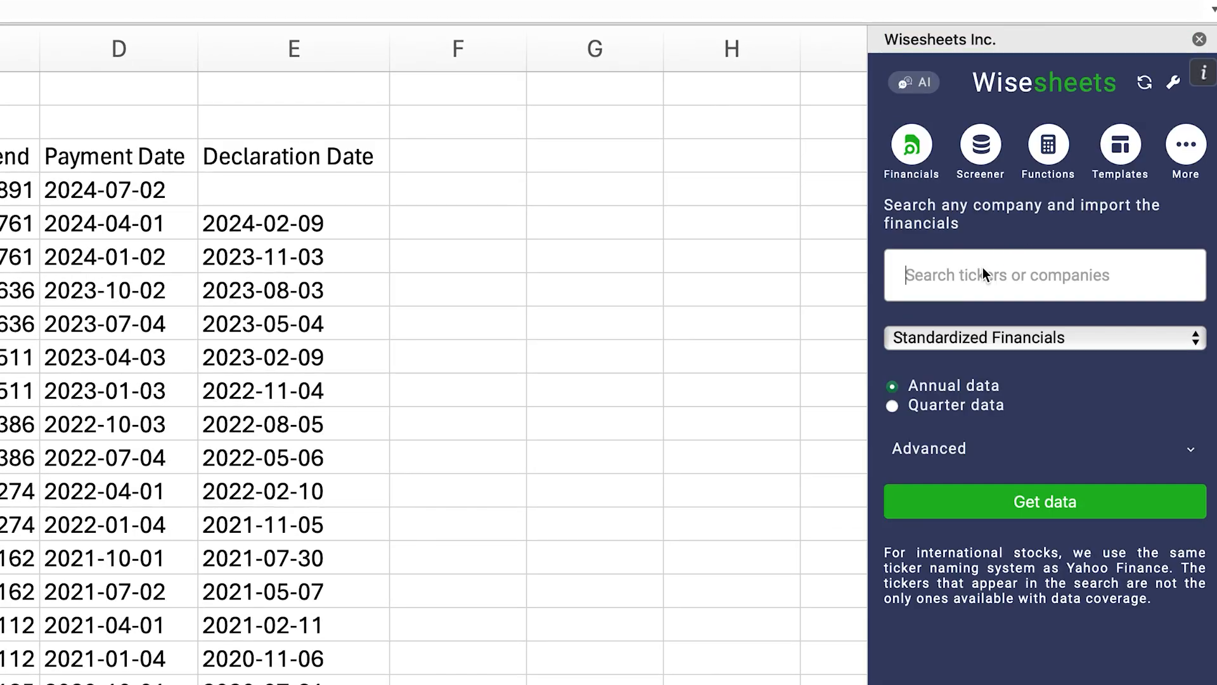
text(telus)
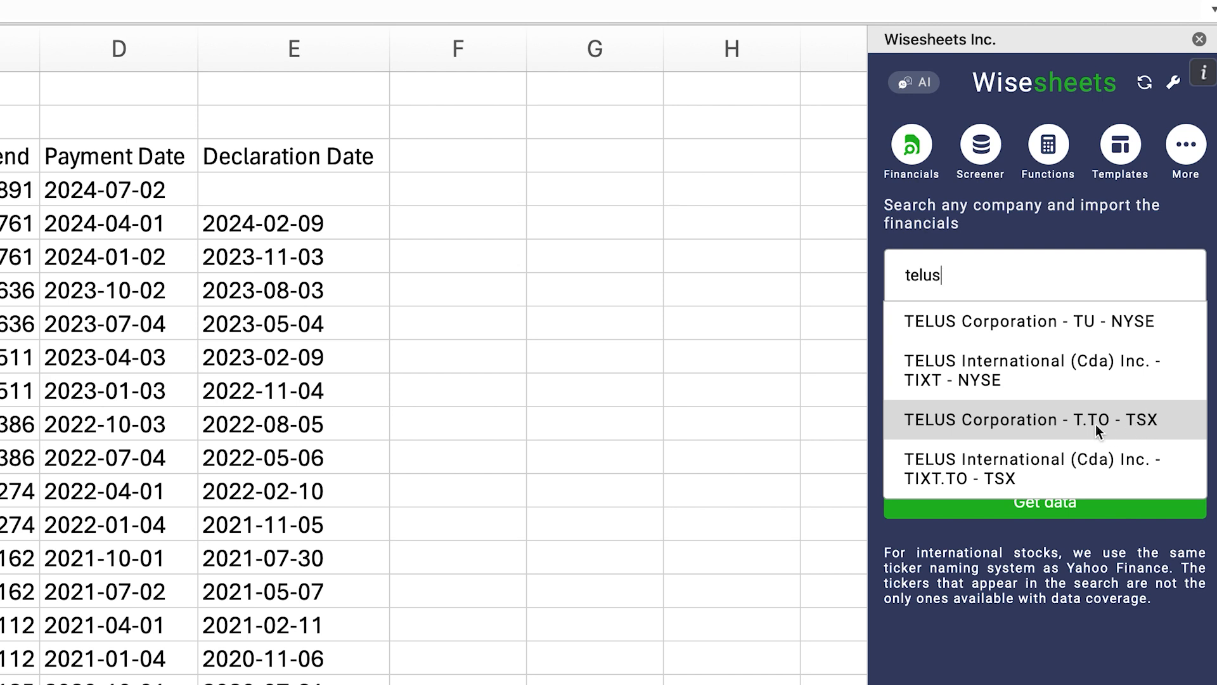
Step: In the Wisesheets function builder, replace the AAPL symbol with TELUS Corporation - T.TO and remove the Revenue parameter
click(1057, 156)
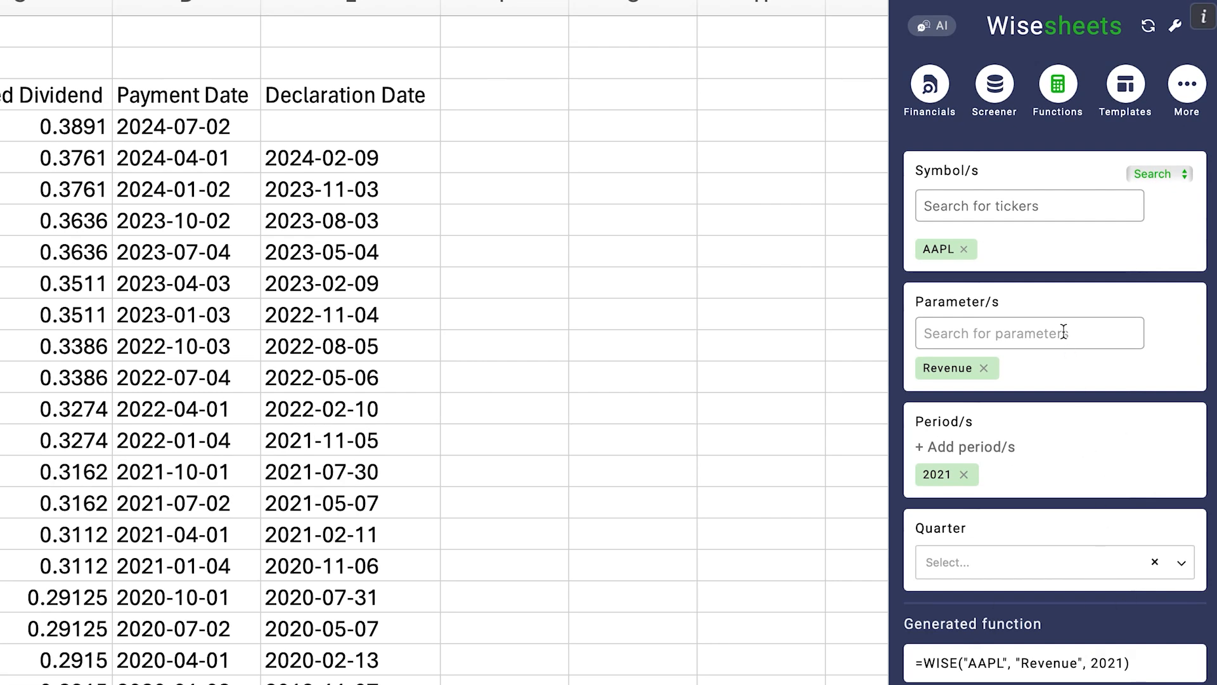
click(966, 246)
click(985, 342)
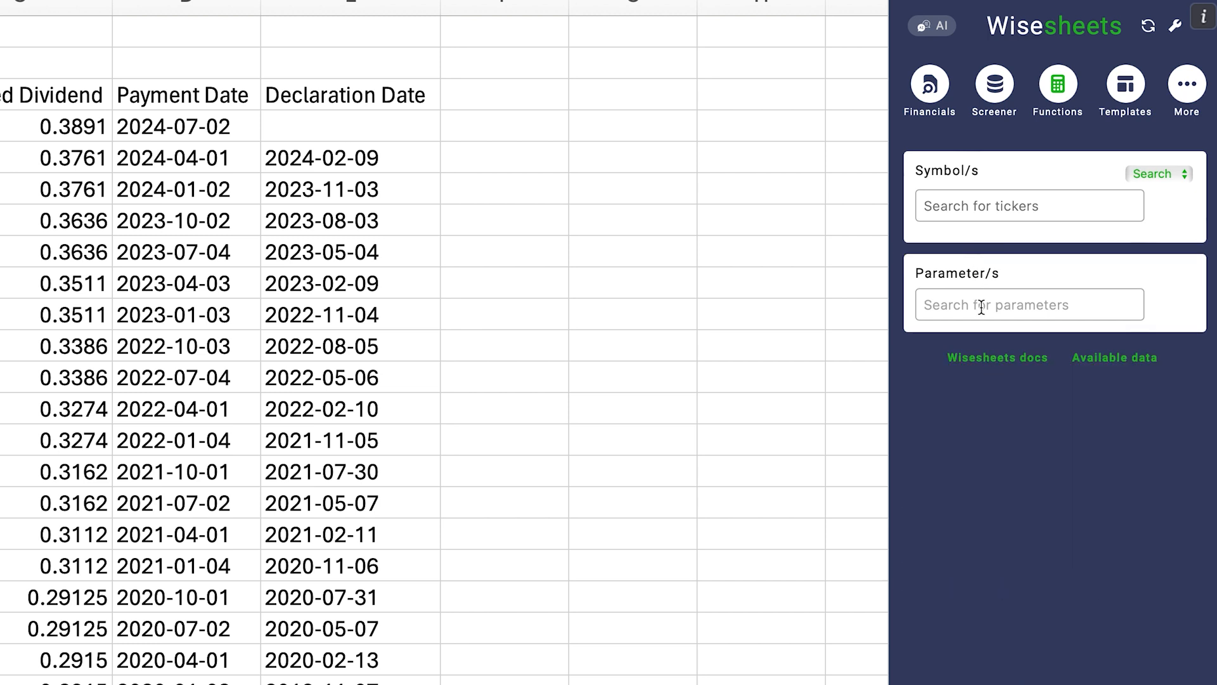
click(968, 204)
text(telus)
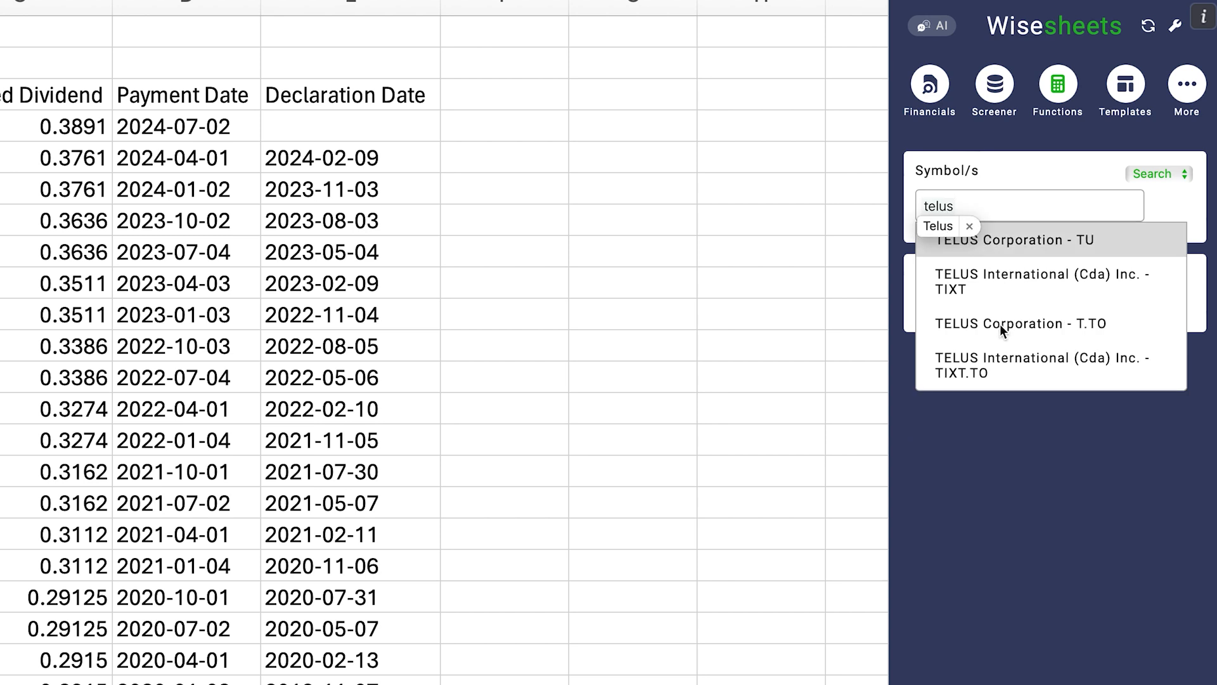
click(999, 325)
Step: Add the parameter "Dividend - dividend history" to the function being built
click(984, 328)
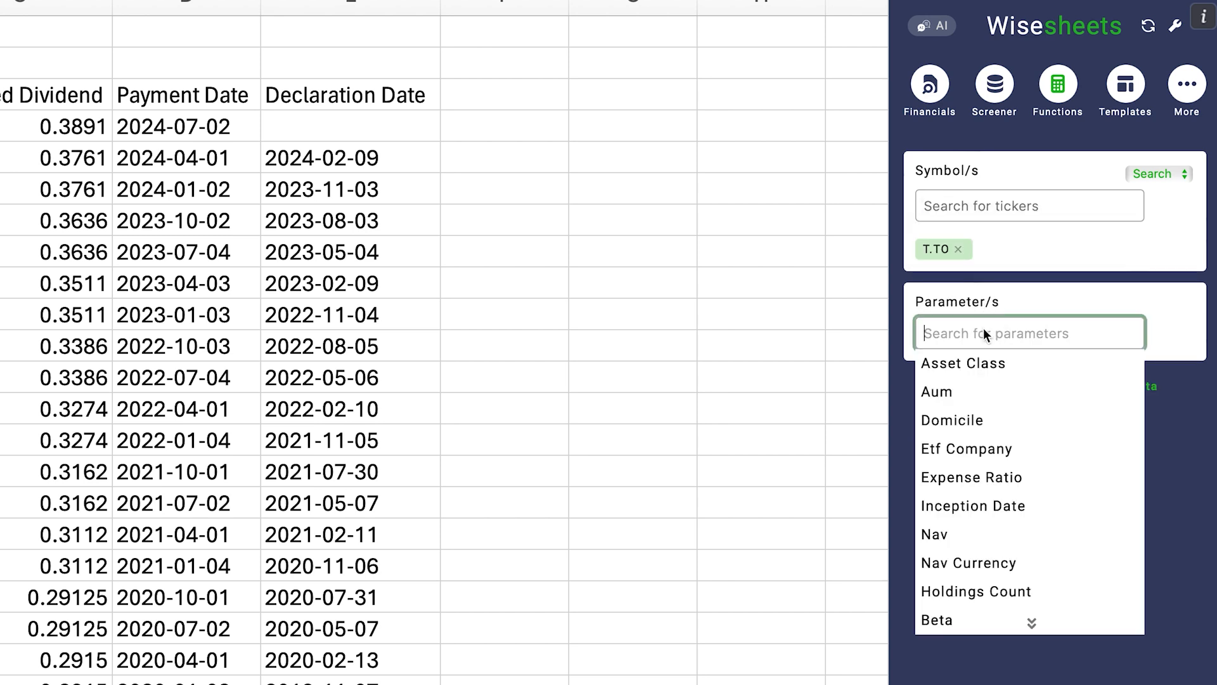
text(dividend)
key(Return)
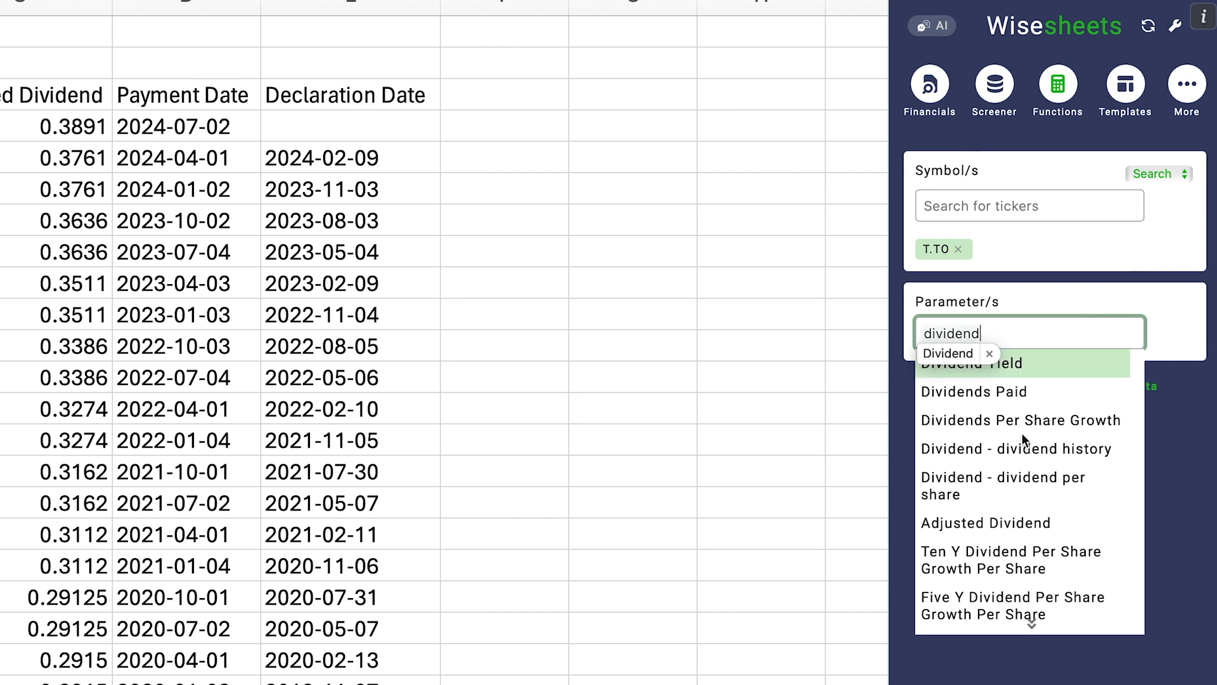
click(969, 450)
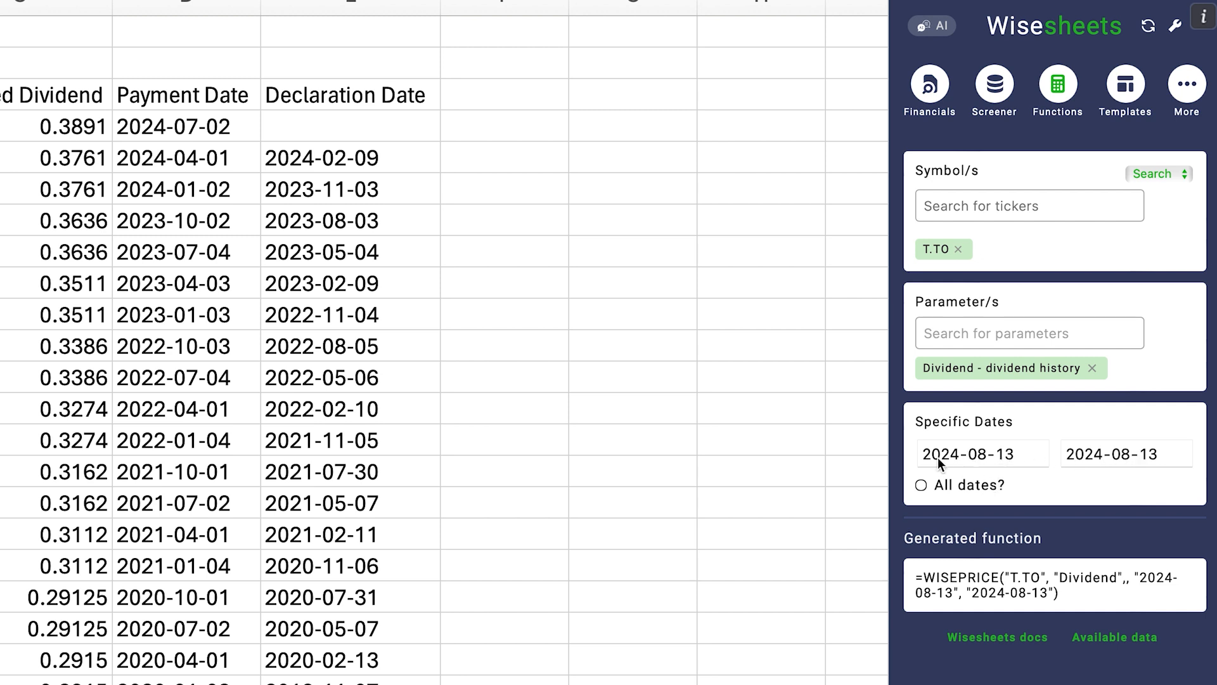
Step: Set the start of the function's specific date range to 2023-09-01
click(997, 454)
click(1013, 476)
click(1021, 511)
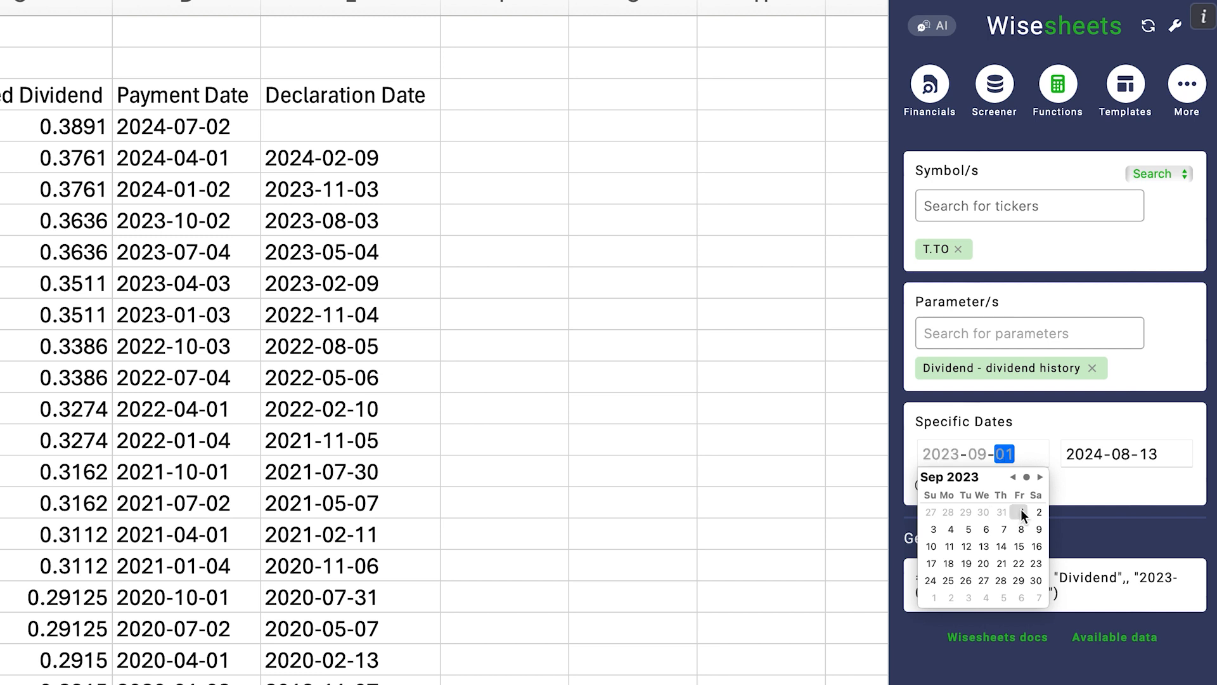
click(1061, 433)
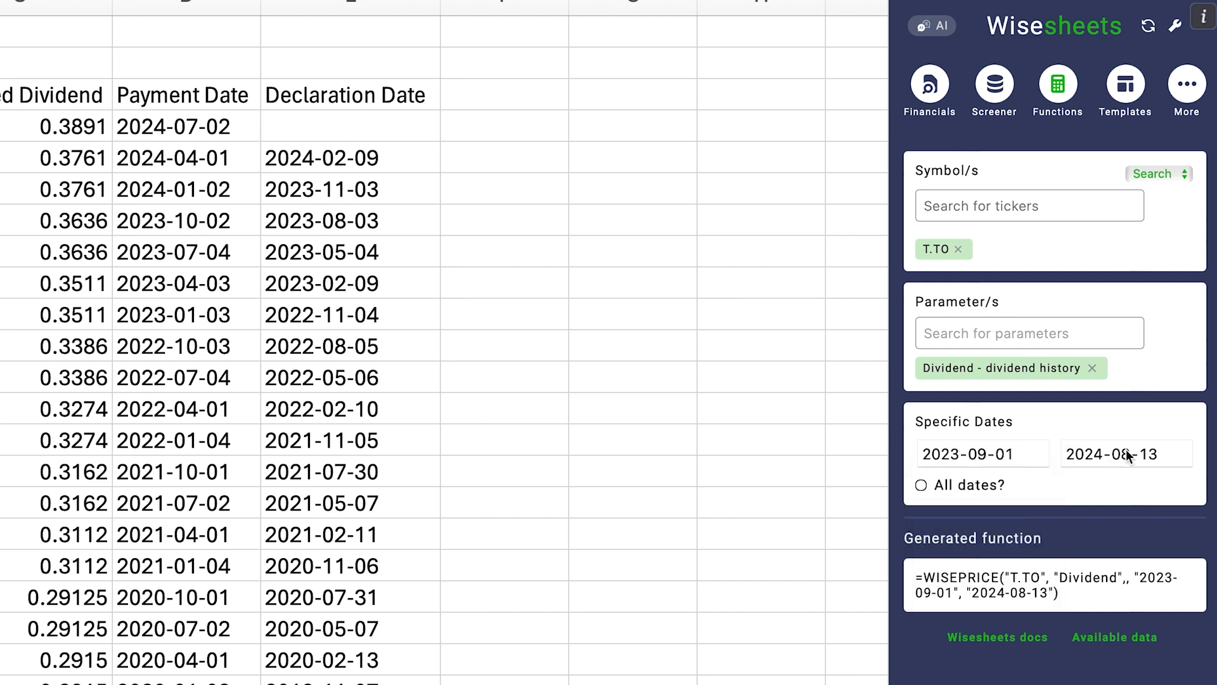
Step: Copy the generated WISEPRICE function and paste it into F5 beside the dividend history table
click(1054, 583)
click(527, 155)
key(super+v)
scroll(650, 297, right, 5)
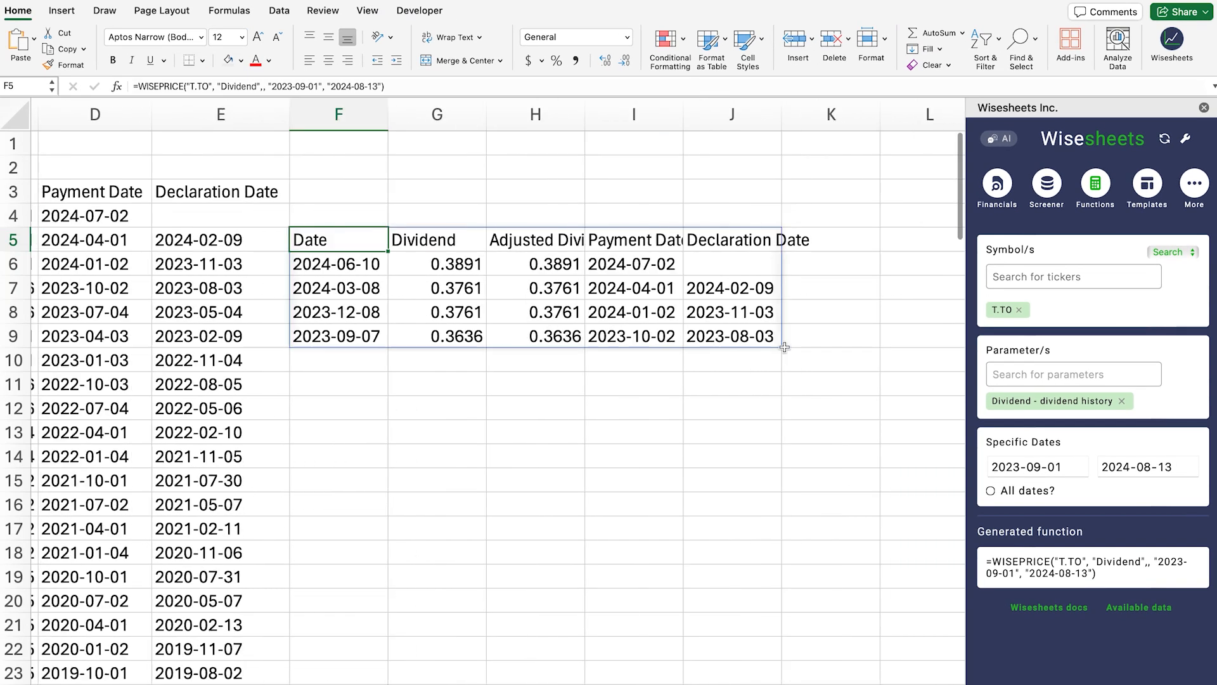
Step: Examine the T.TO dividend table in F5:J9 for the chosen date range
click(745, 433)
drag(341, 249, 694, 335)
click(549, 401)
click(350, 242)
drag(396, 259, 729, 336)
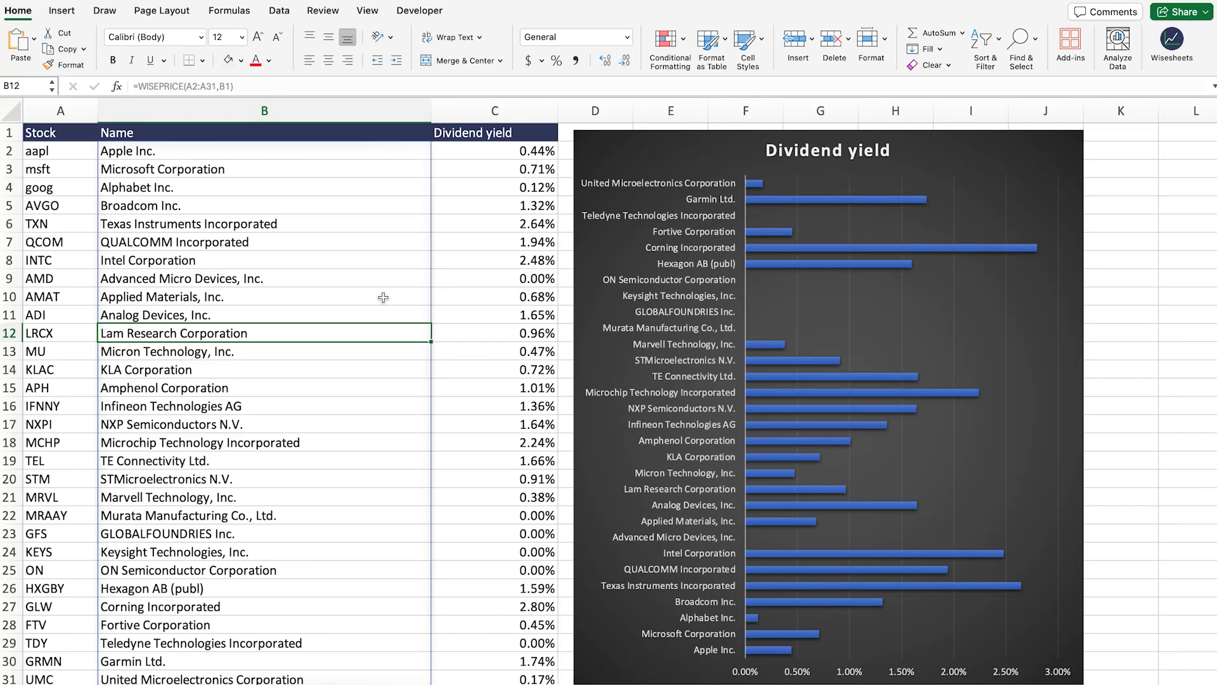
Step: Move the Dividend yield chart away from the table and enter the header "Dividend" in D1
click(488, 156)
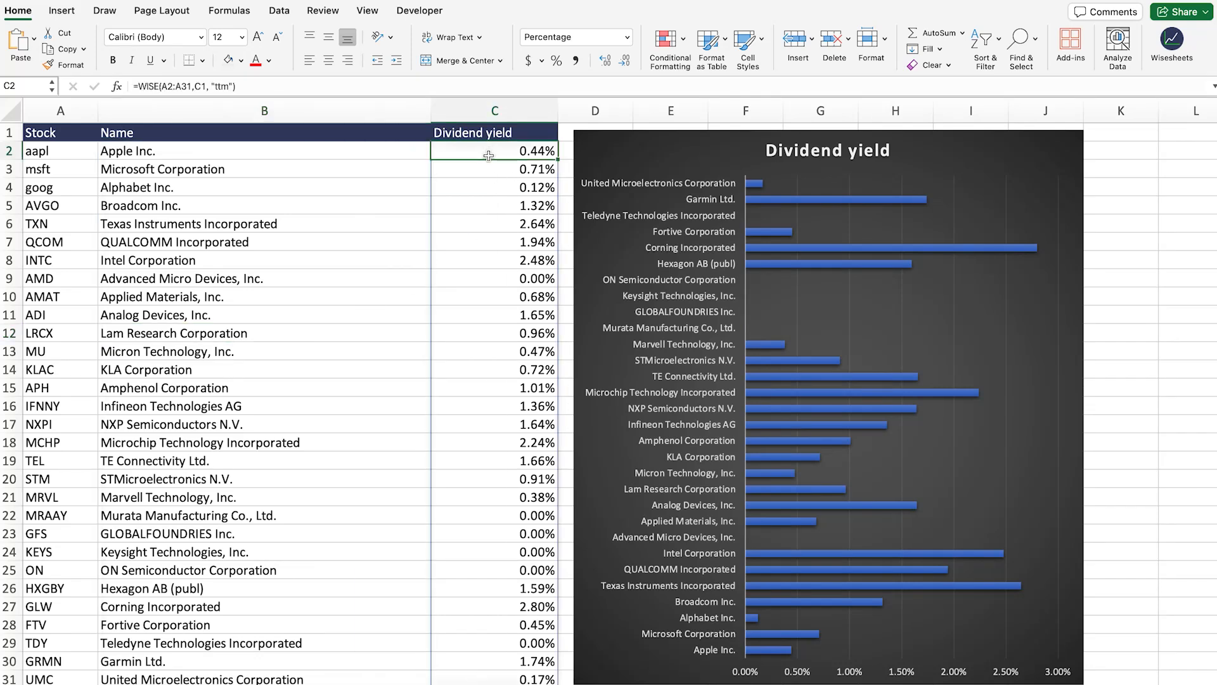
click(641, 153)
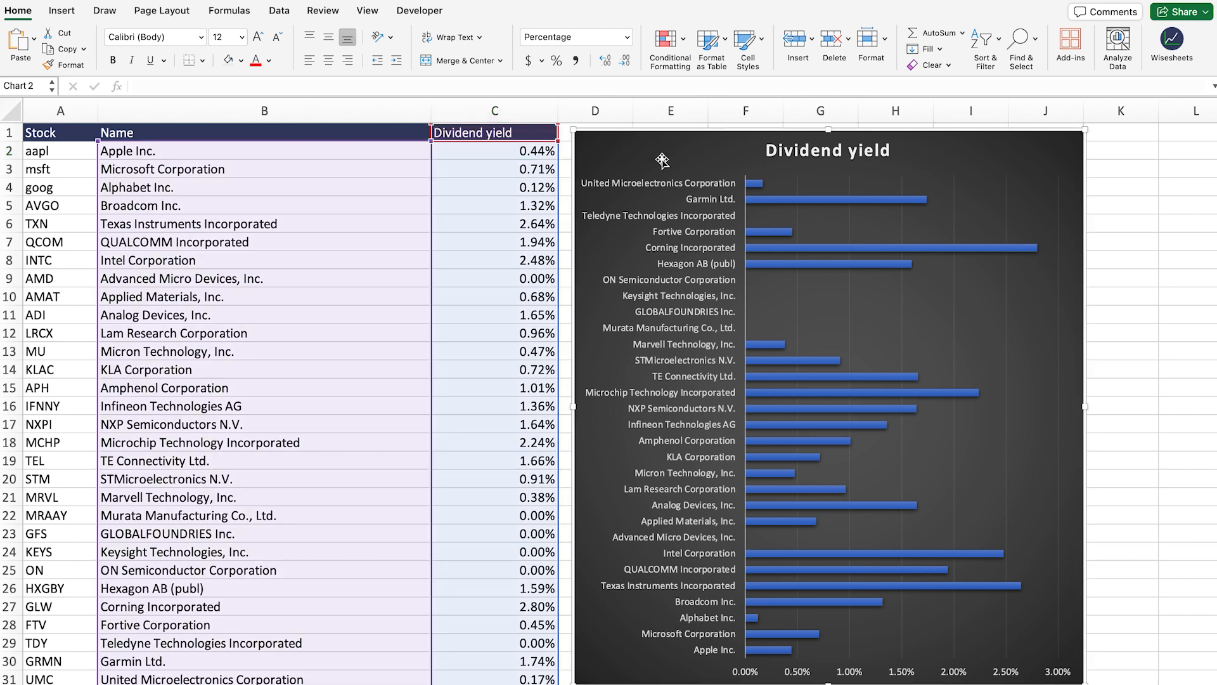
drag(646, 136, 817, 152)
click(616, 134)
text(Dividend)
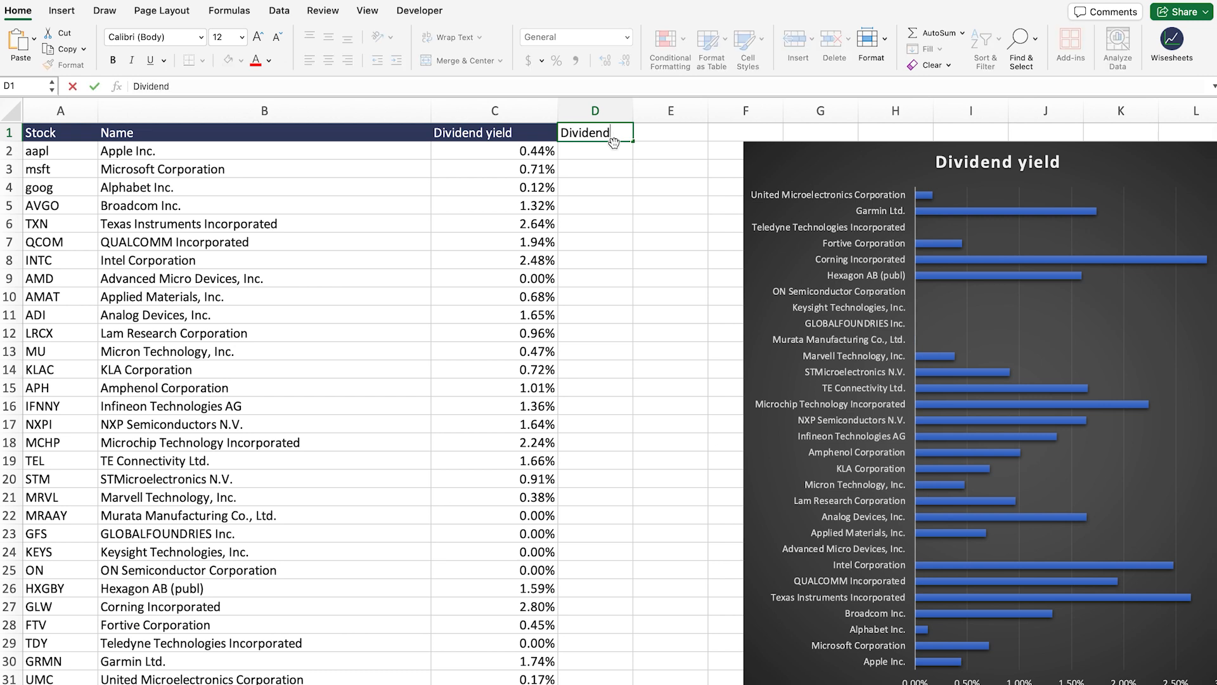
key(Return)
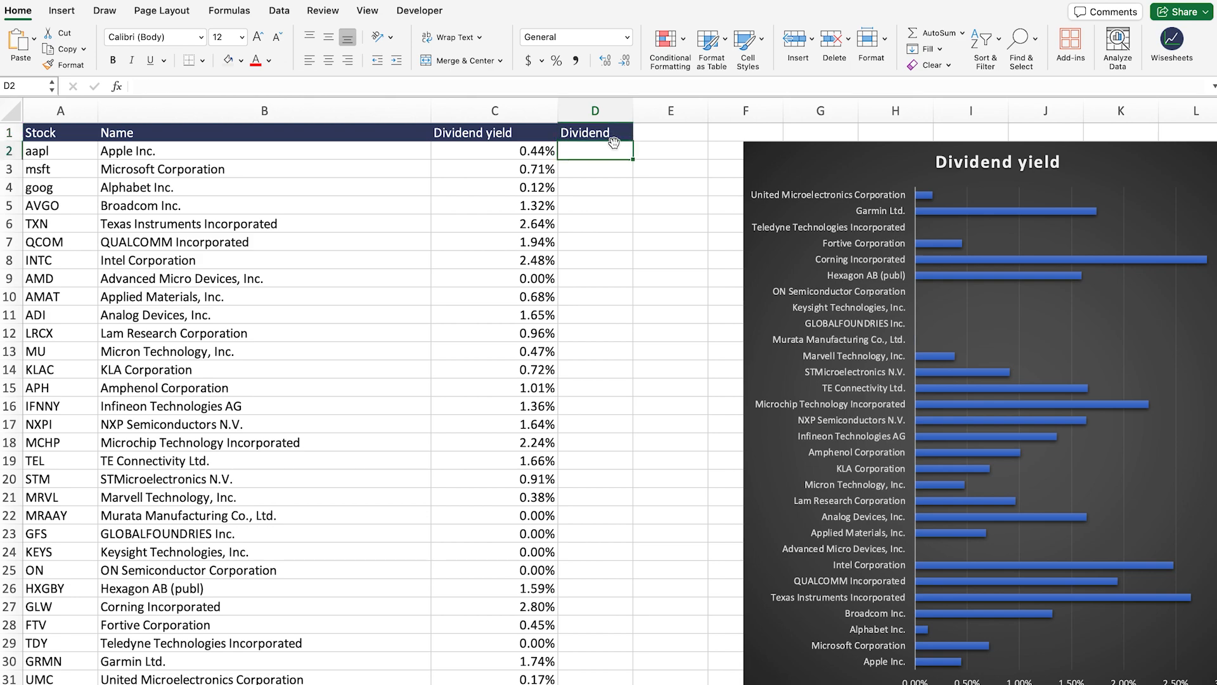
Step: Extend the parameter range of the WISE formula in C2 to C1:D1, keeping the "ttm" period
click(498, 143)
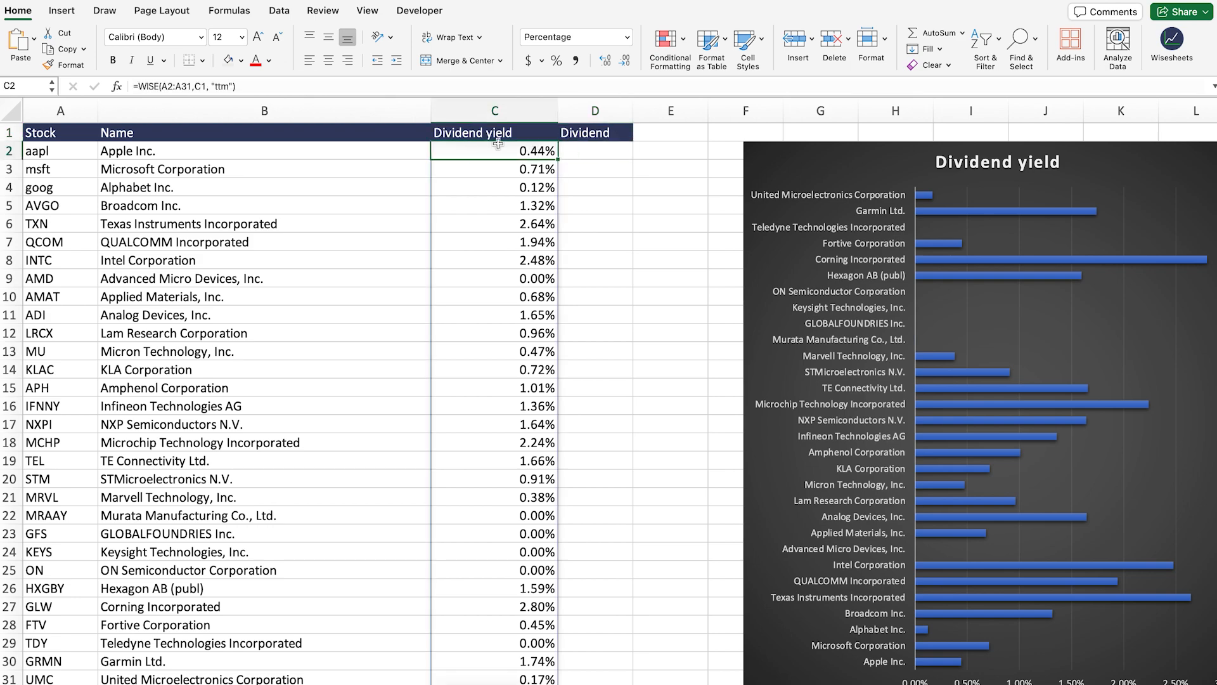
click(185, 85)
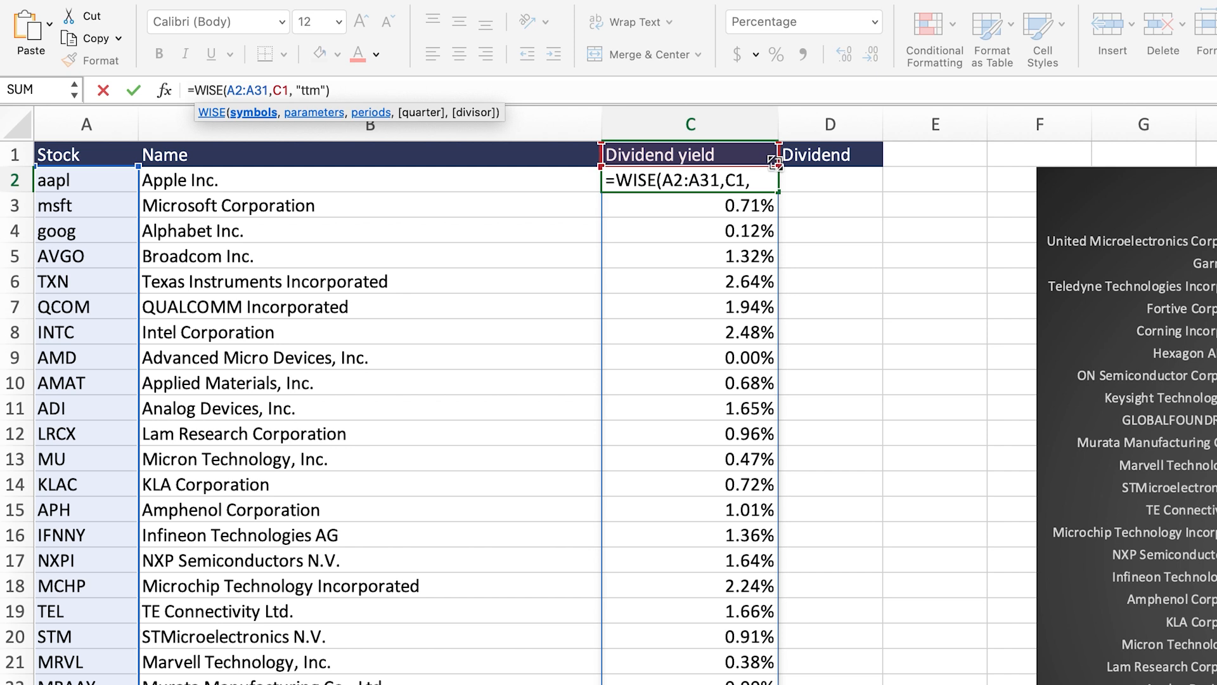
drag(778, 163, 840, 160)
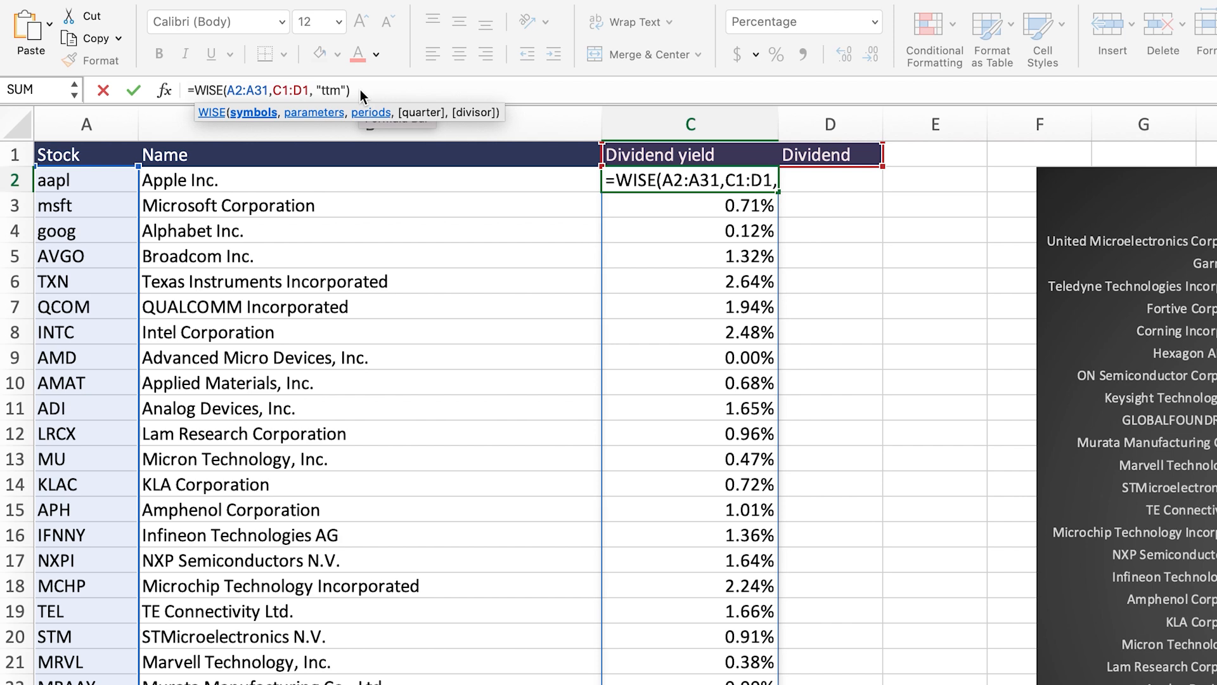
key(Return)
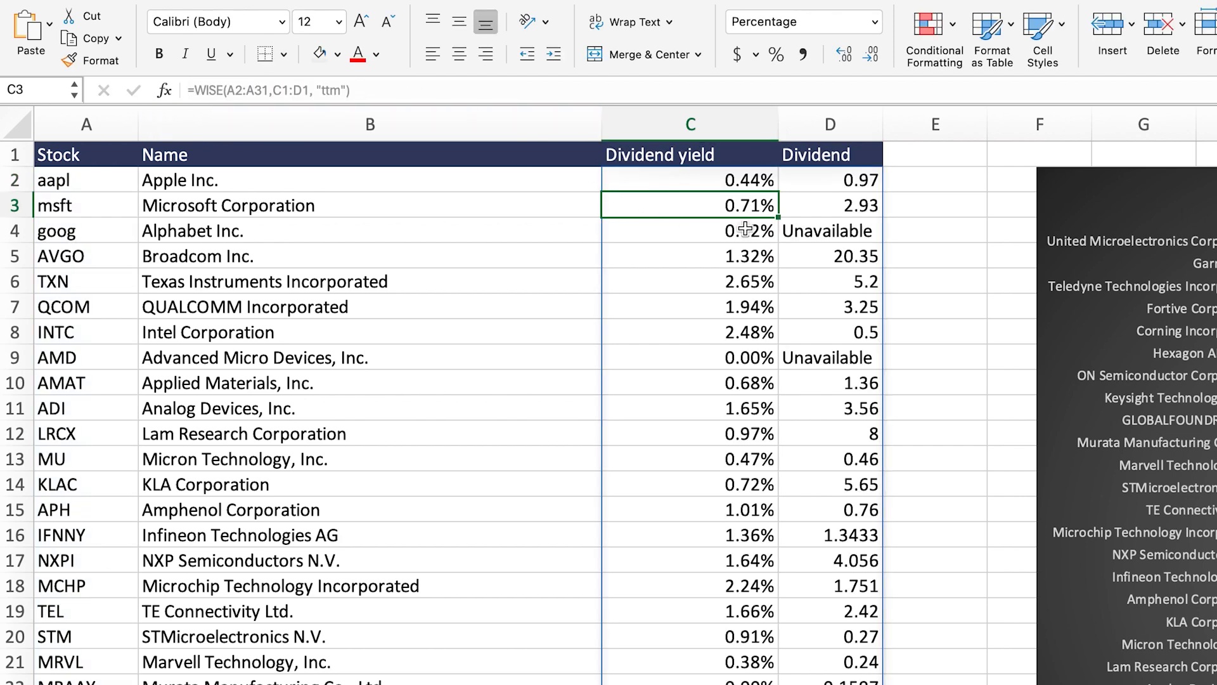
Step: Examine the dividend yield and dividend columns, including the stocks without dividend data
drag(720, 180, 723, 684)
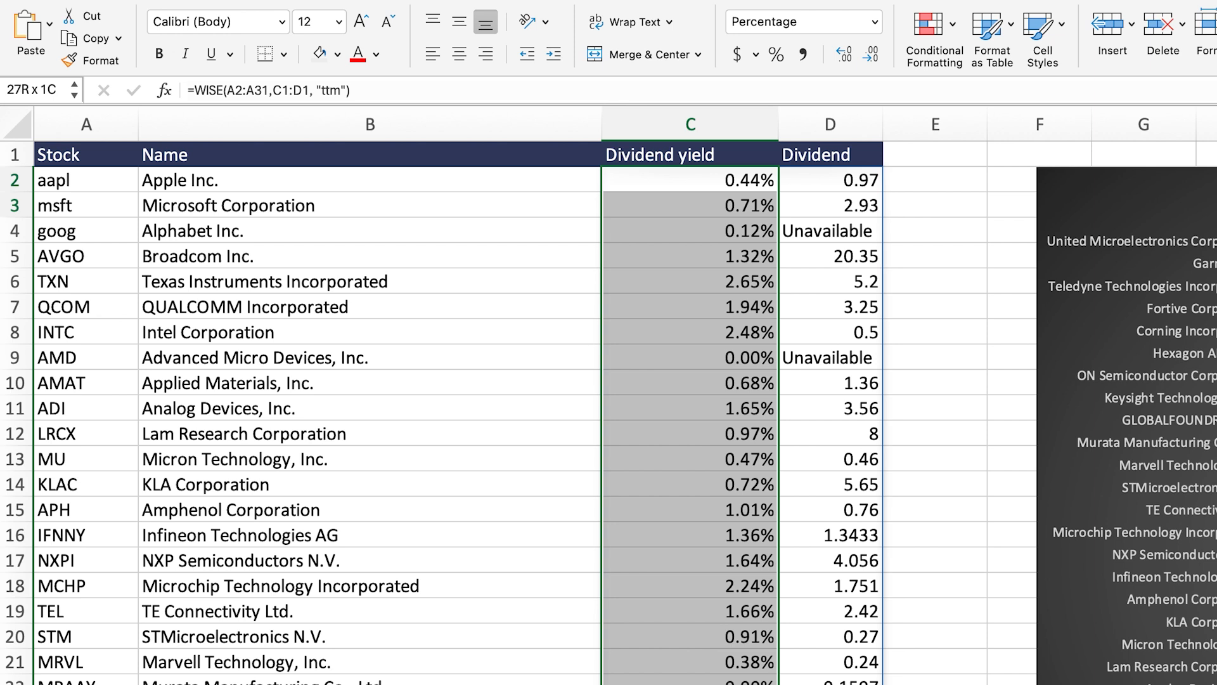
click(843, 183)
drag(843, 184, 849, 684)
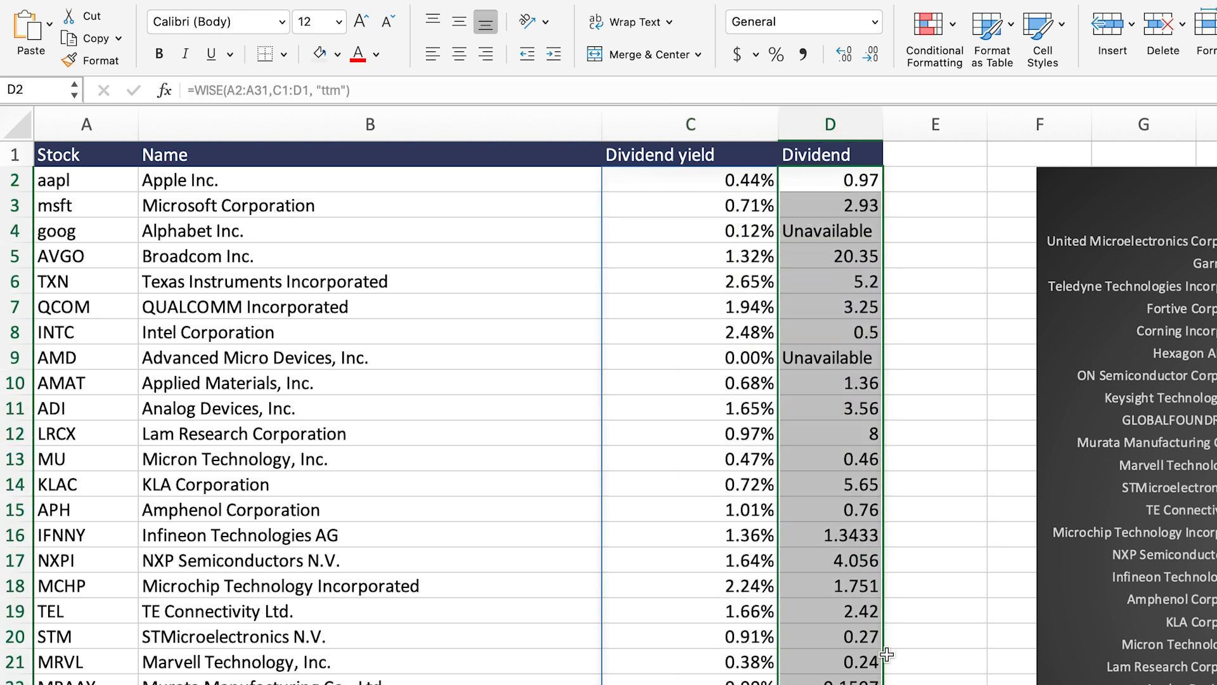
click(896, 594)
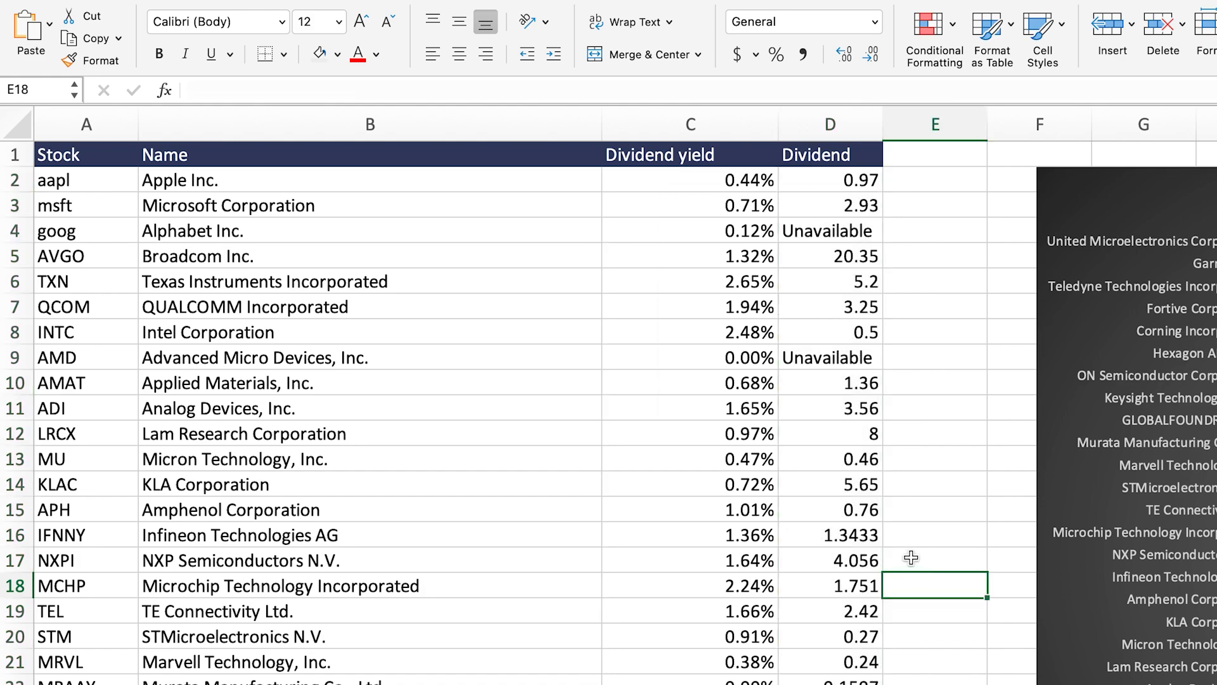
click(857, 363)
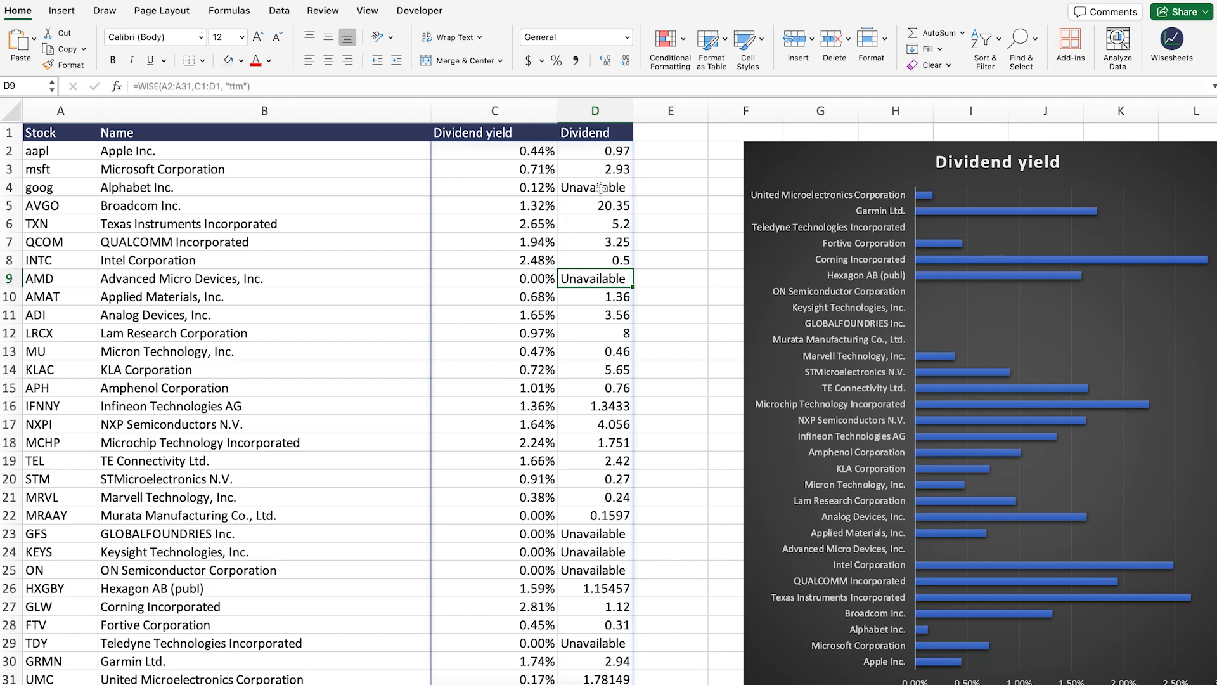
click(601, 188)
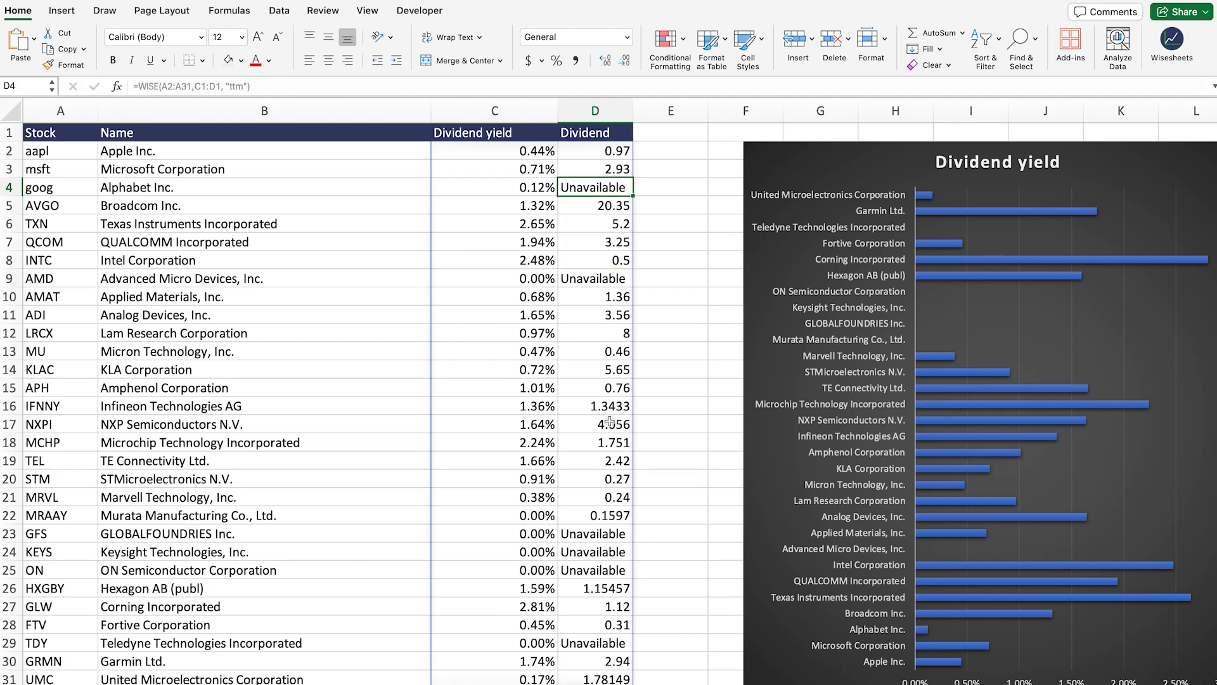
click(615, 533)
Step: Delete the Dividend yield chart from the sheet
drag(809, 151, 738, 157)
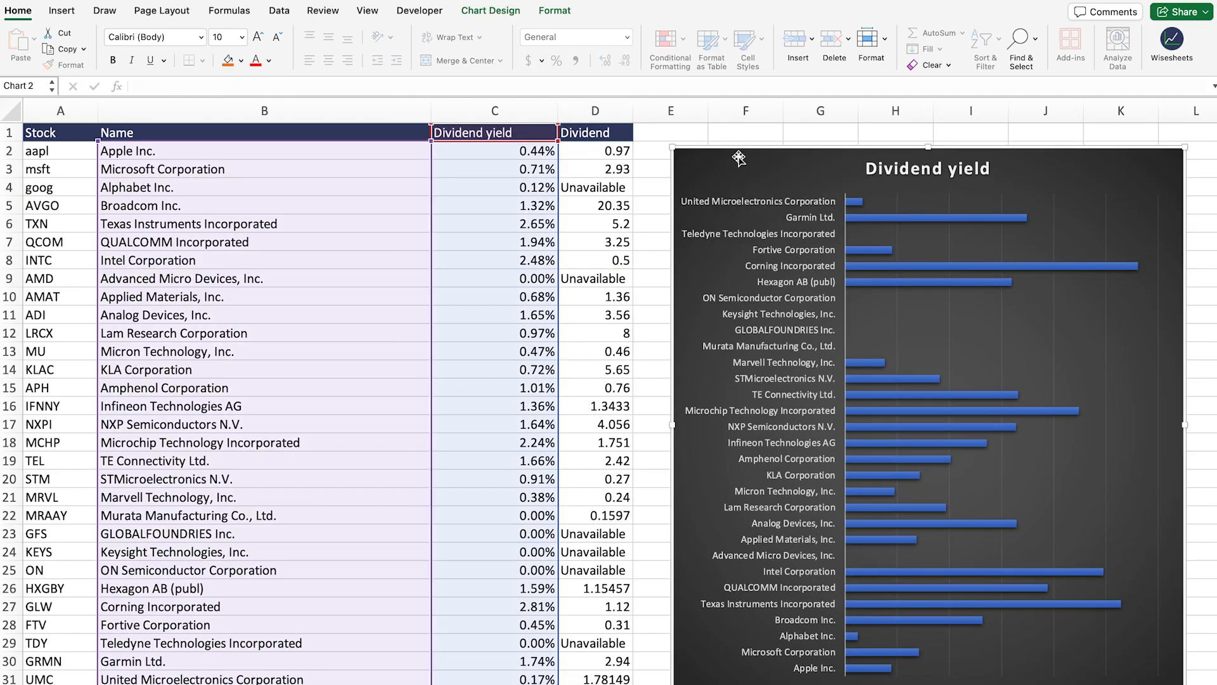
key(Delete)
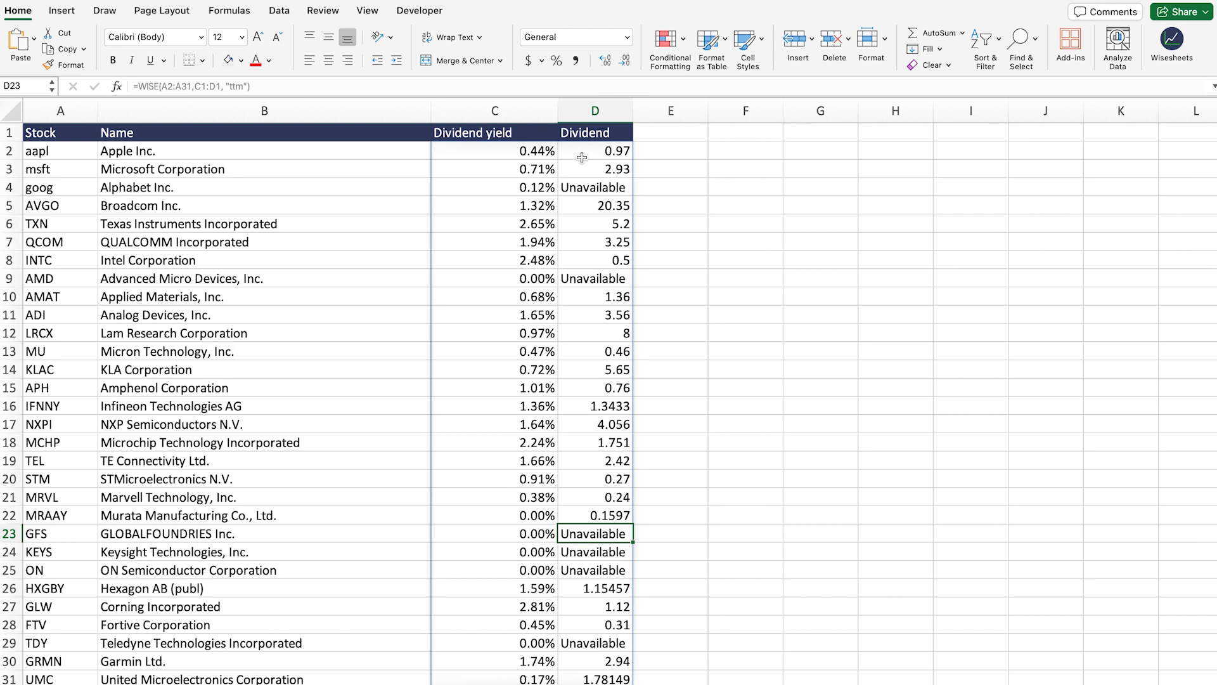
drag(566, 139, 596, 552)
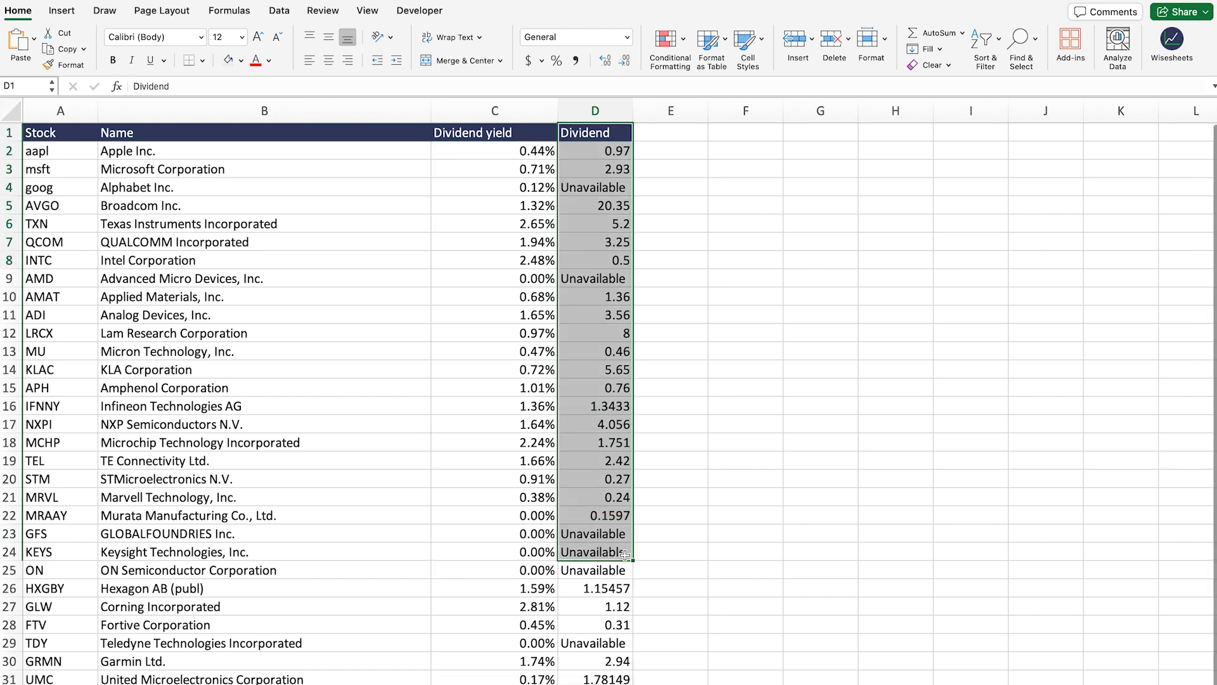
click(745, 406)
Step: Copy the Dividend header from D1 into E1
click(671, 141)
click(598, 139)
key(cmd+c)
click(700, 136)
key(cmd+v)
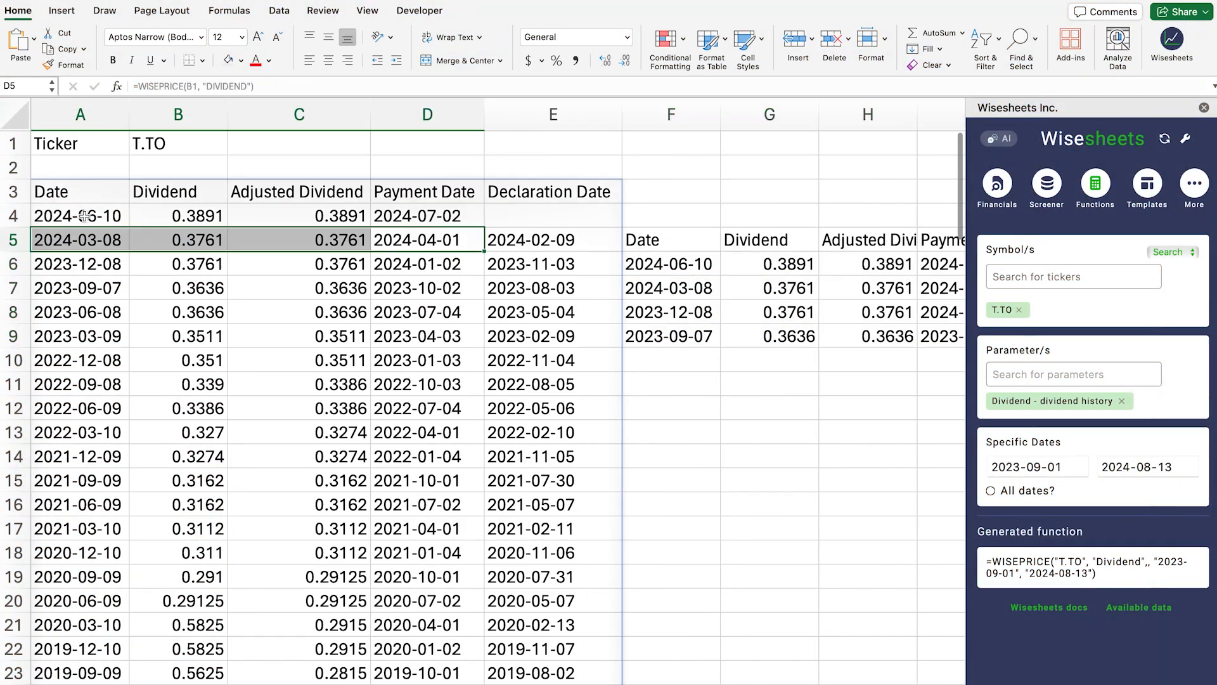
Step: Review the T.TO dividend history rows in A4:E20 on the dividend history sheet
drag(71, 214, 523, 596)
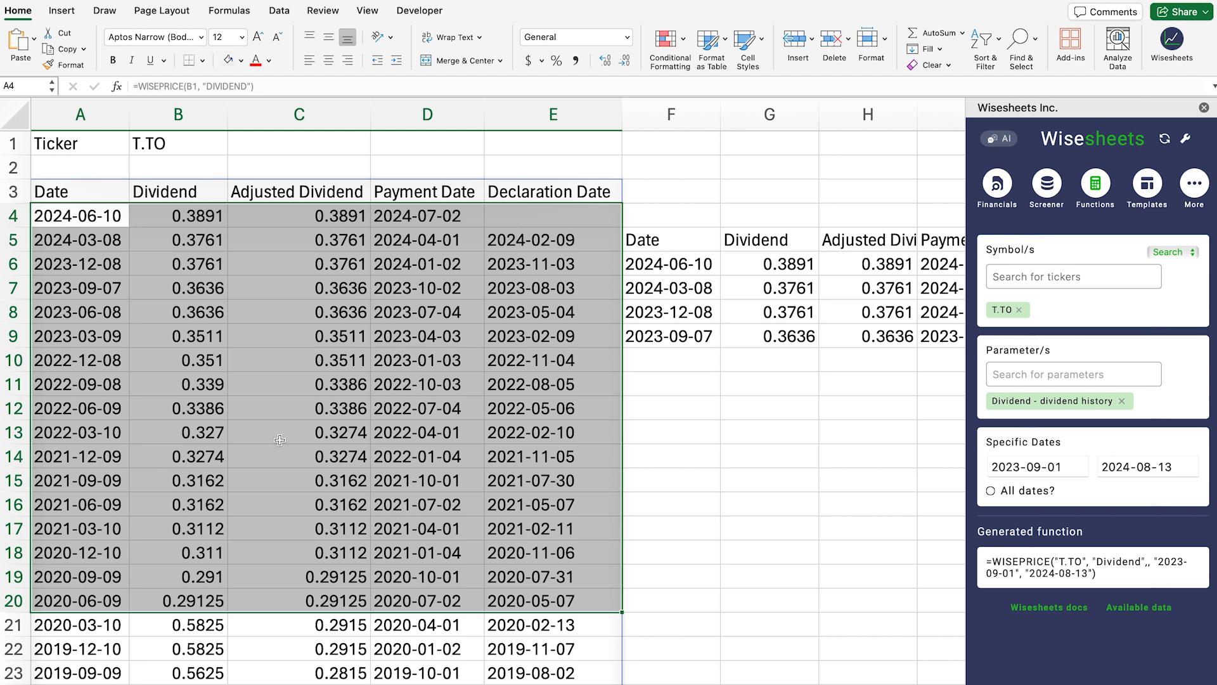
click(190, 218)
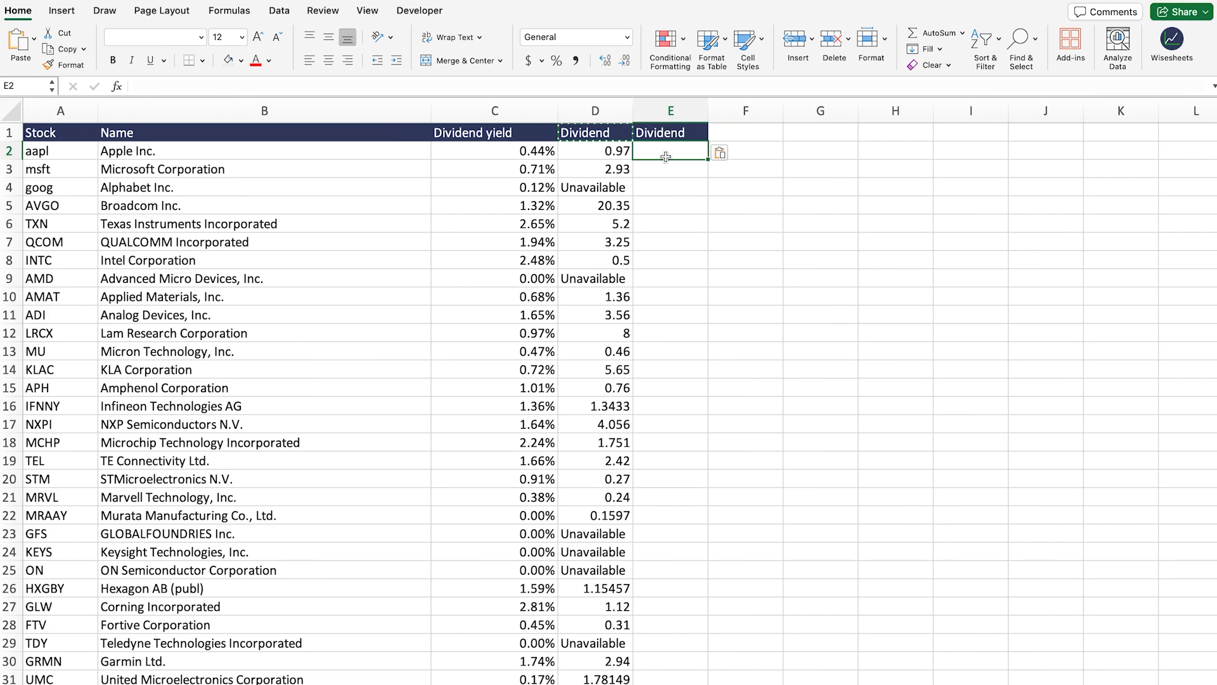
Step: Enter =WISE(A2:A31,E1,"lq") in E2 to pull the last-quarter dividend for every listed stock
click(663, 134)
click(668, 159)
click(664, 163)
click(669, 151)
text(=wise)
key(Tab)
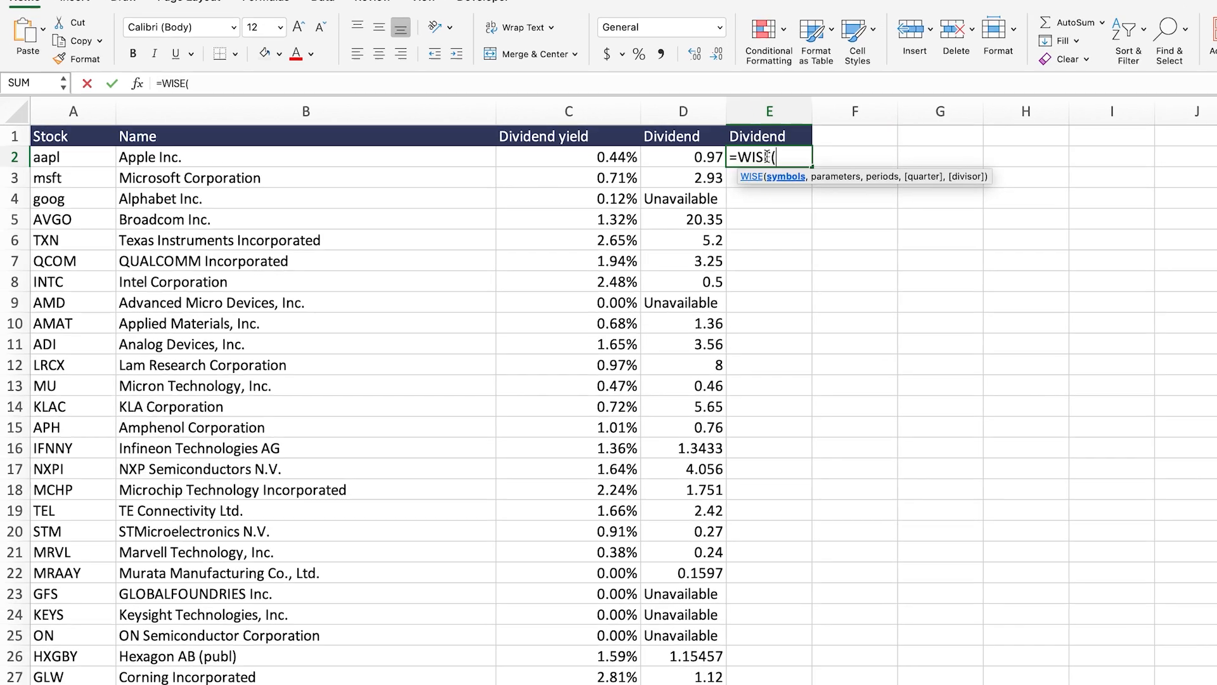
click(53, 151)
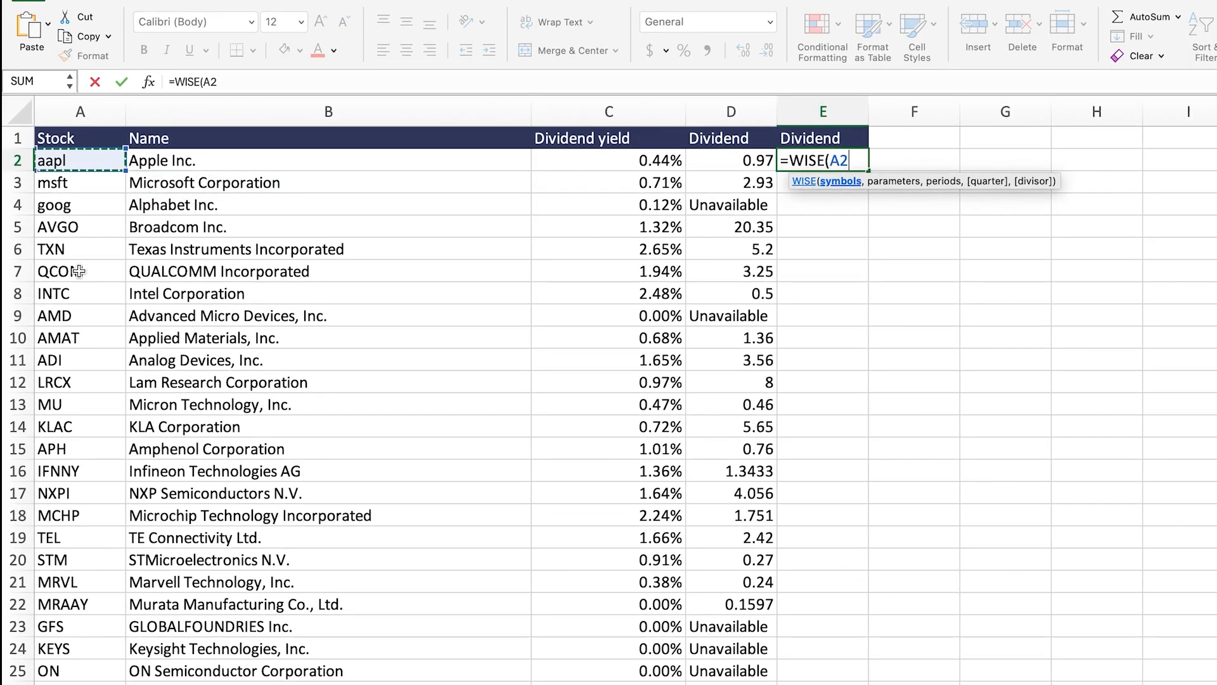
drag(78, 271, 76, 683)
text(,)
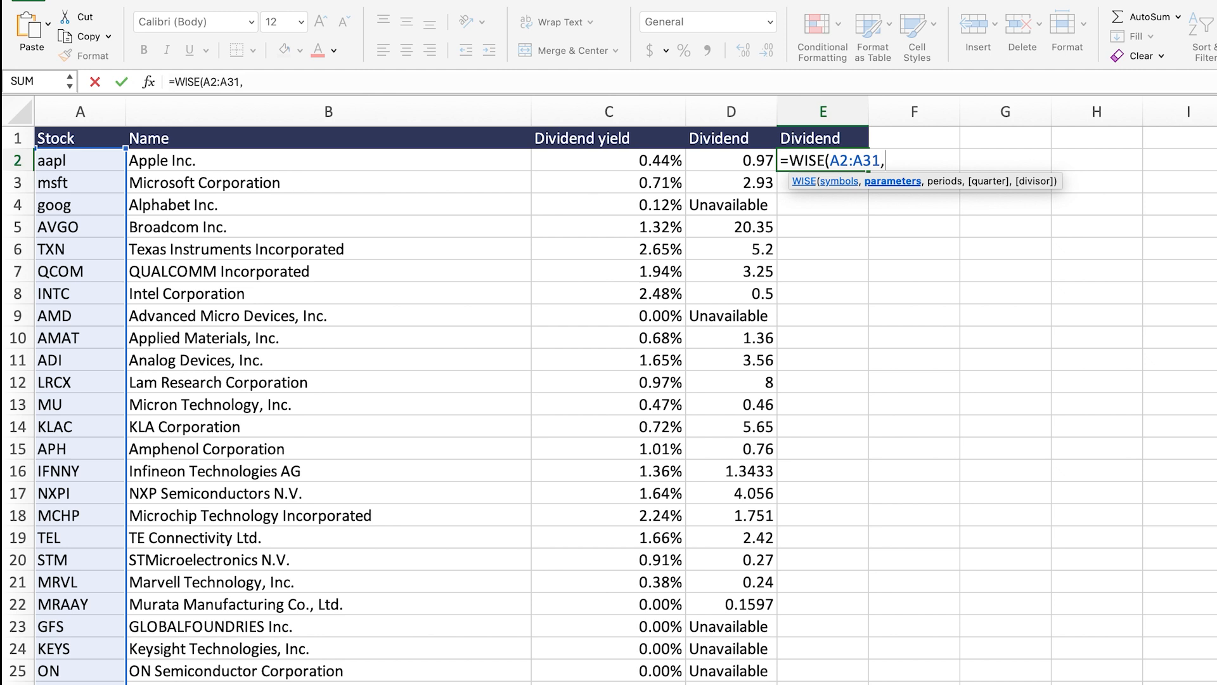
click(818, 137)
text(,)
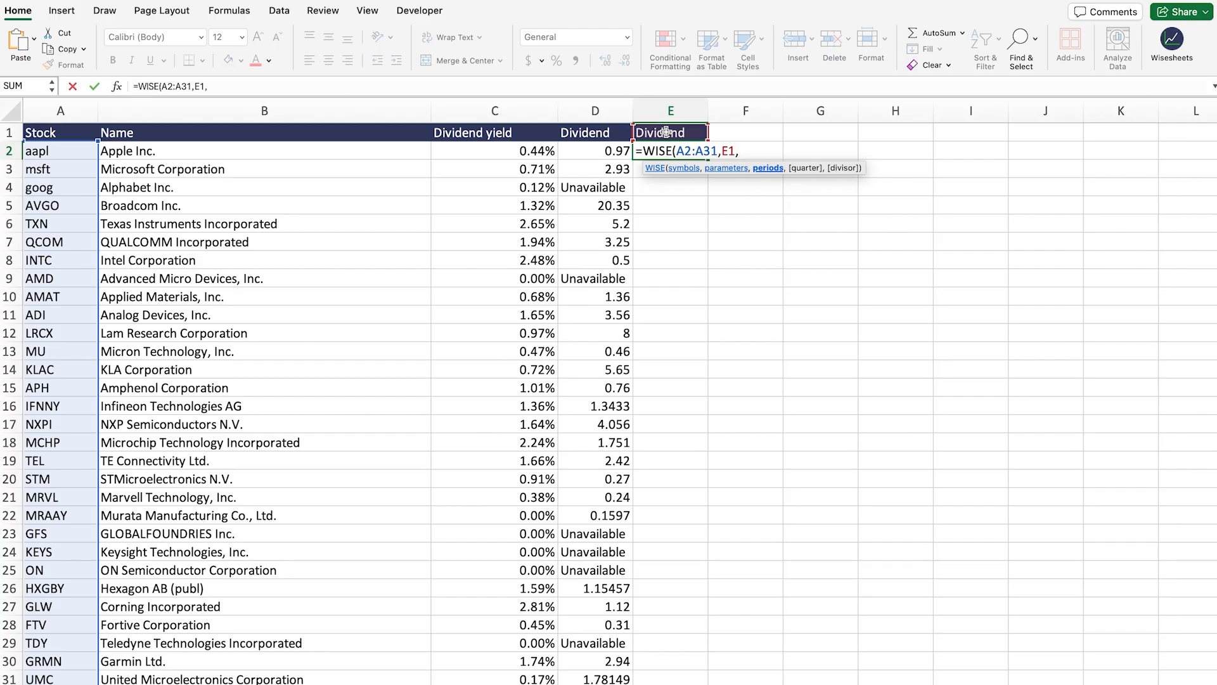
text("lq"))
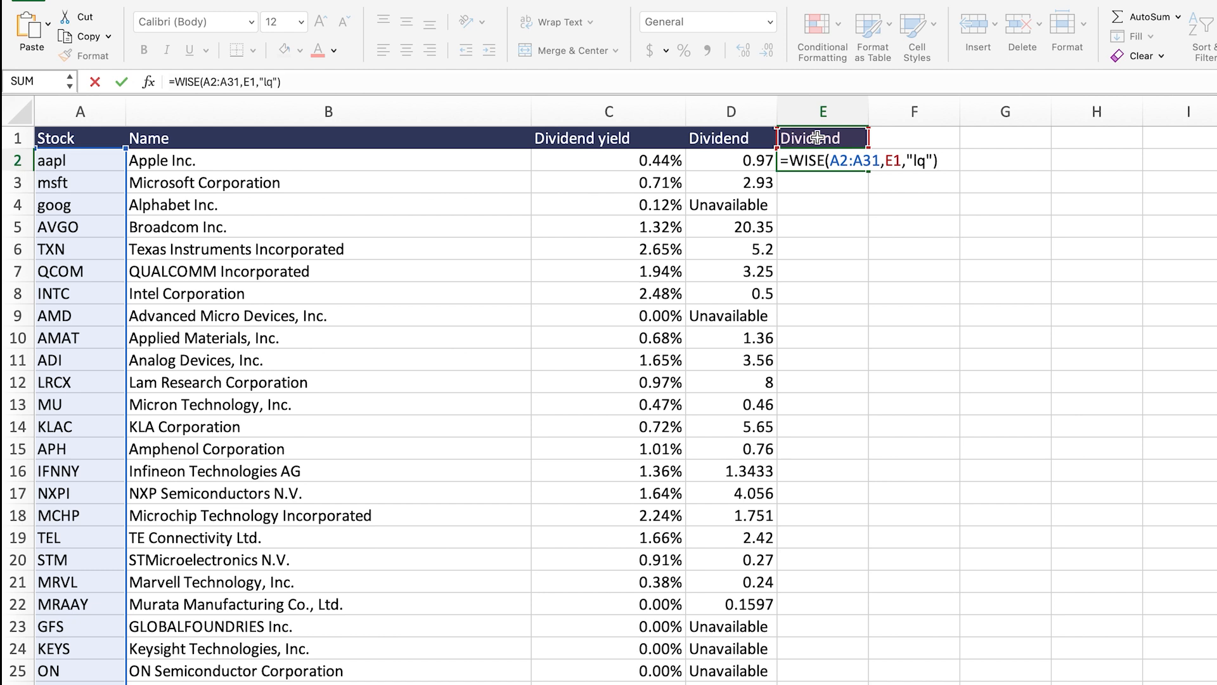
key(Return)
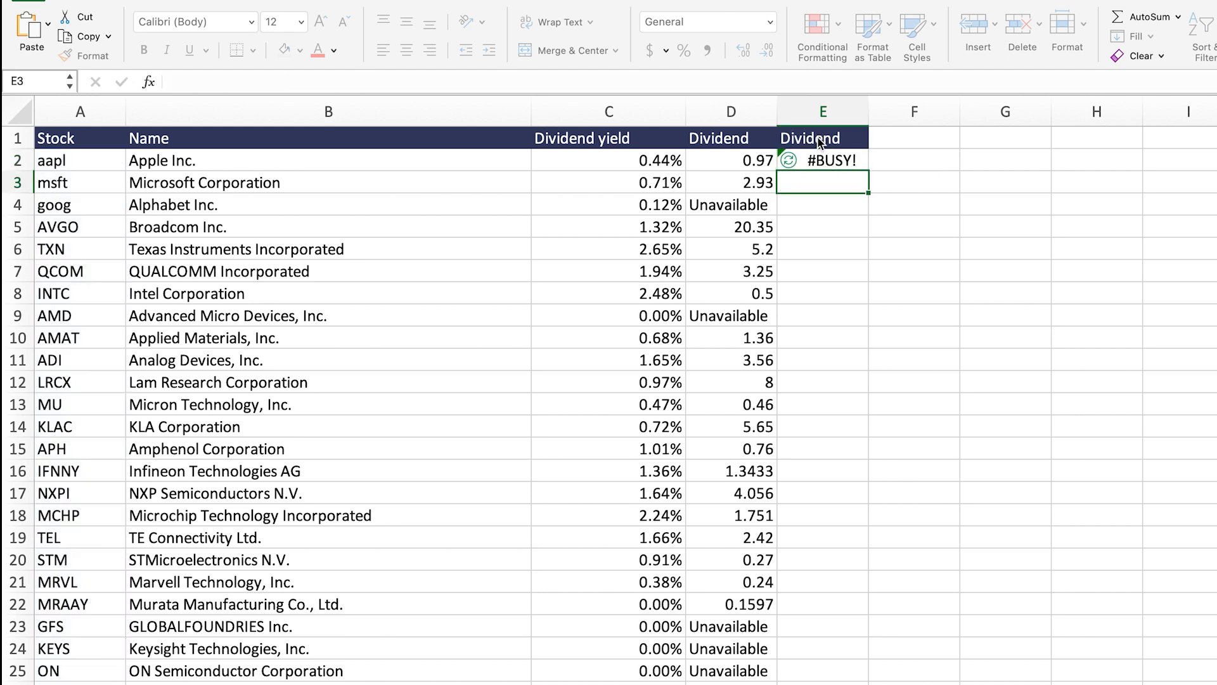
click(841, 161)
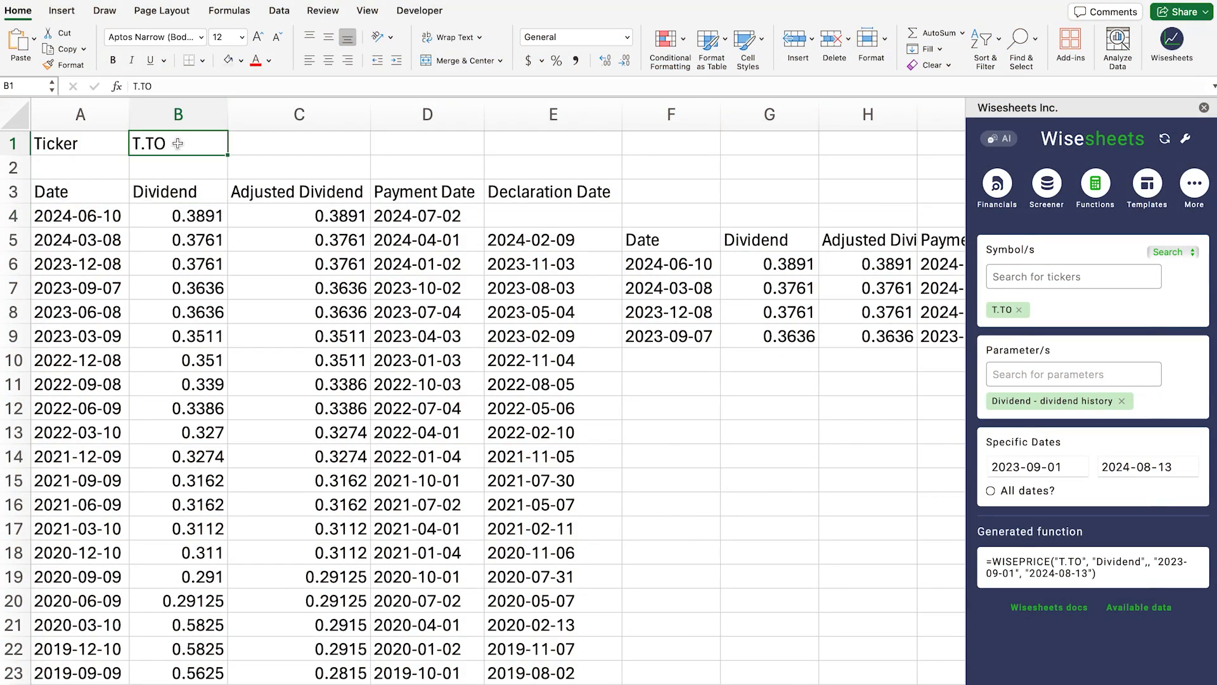
Step: Change the ticker in B1 of the dividend history sheet to AAPL and check its latest dividend in B4
key(BackSpace)
text(AAPL)
key(Return)
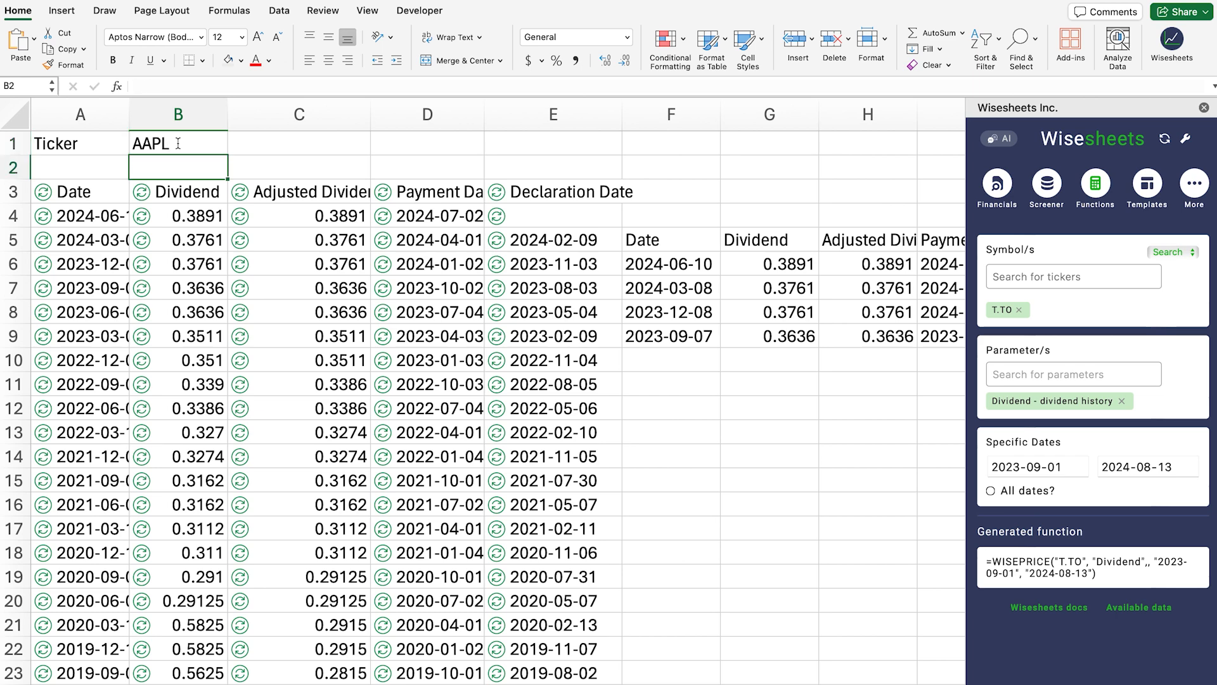
click(194, 219)
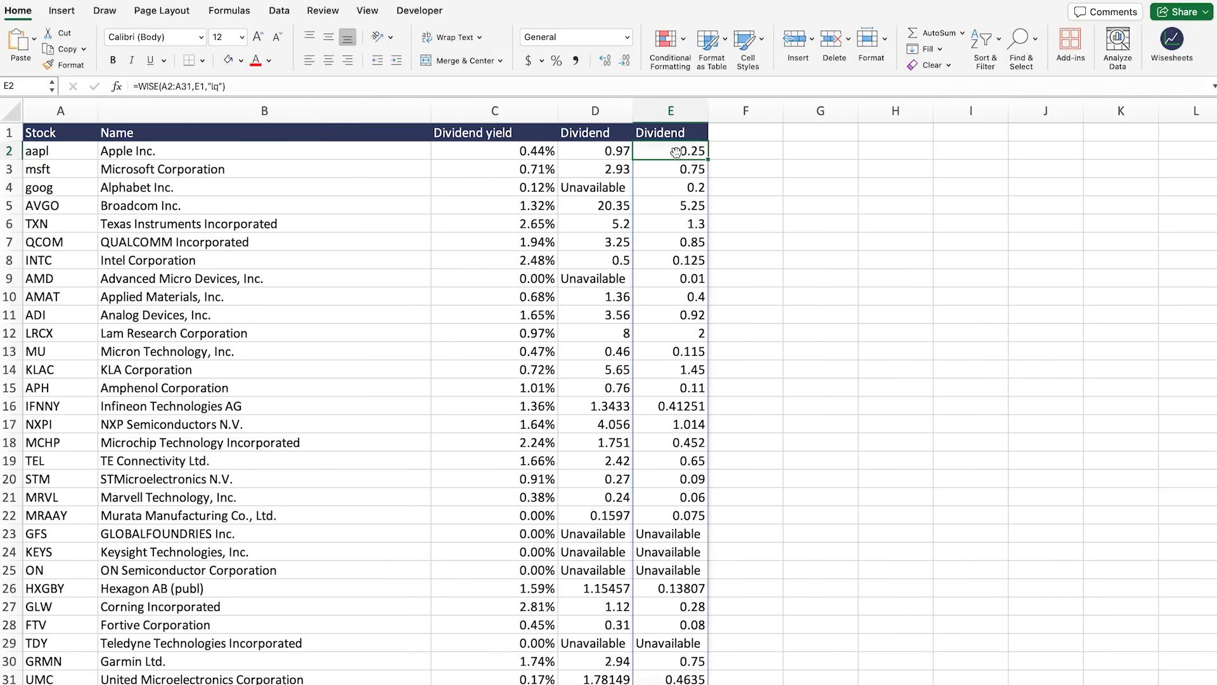
Step: Add the header "Annualized dividend" in F1 and fit the column width to it
click(751, 134)
text(Ann)
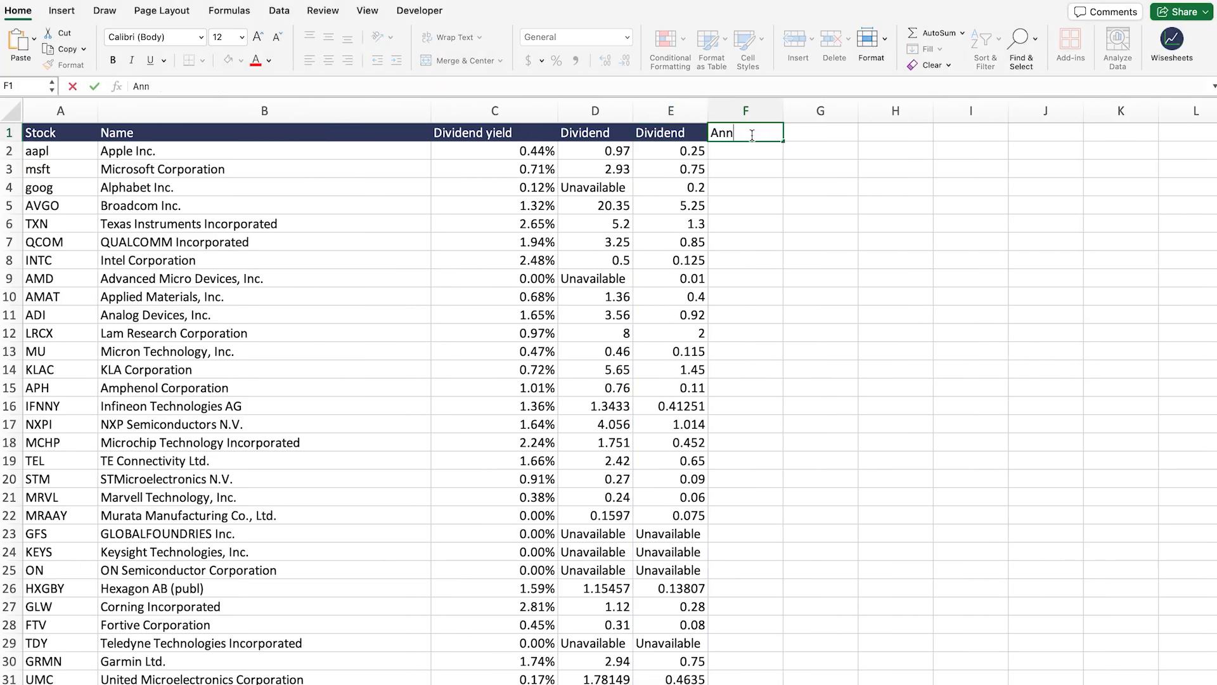
text(ualized dividend)
key(Return)
double_click(783, 111)
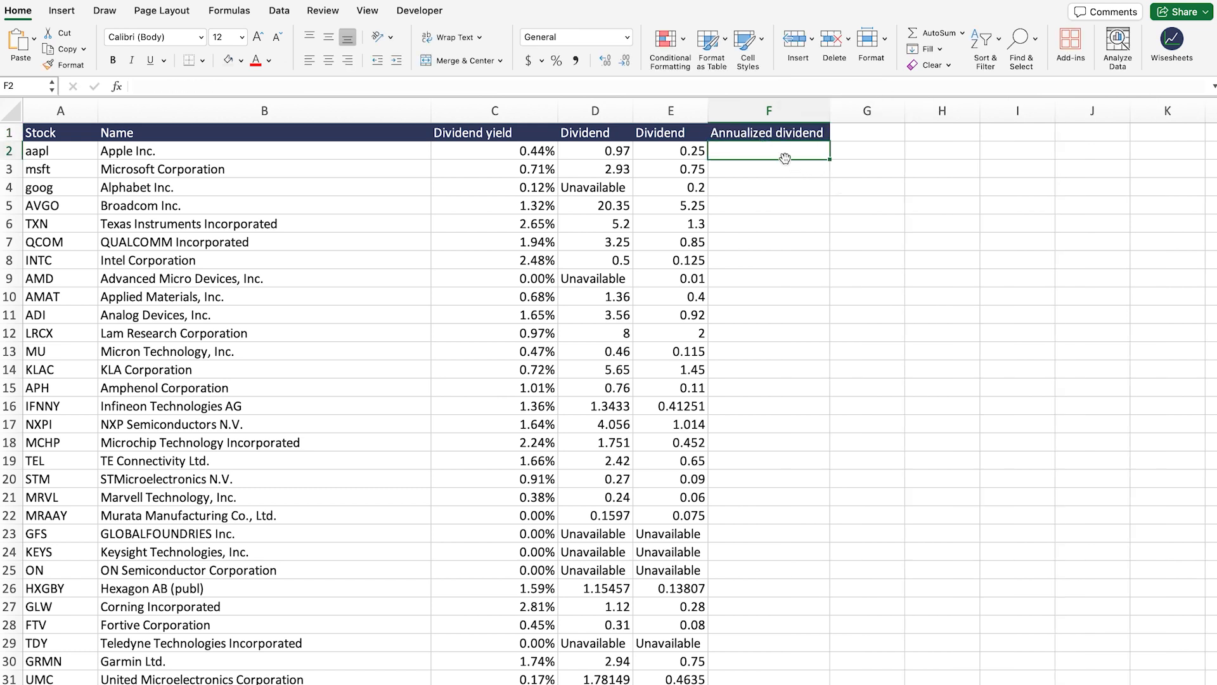
Step: Calculate the annualized dividend in F2 with =E2*4 and fill the formula down the whole stock list
text(=)
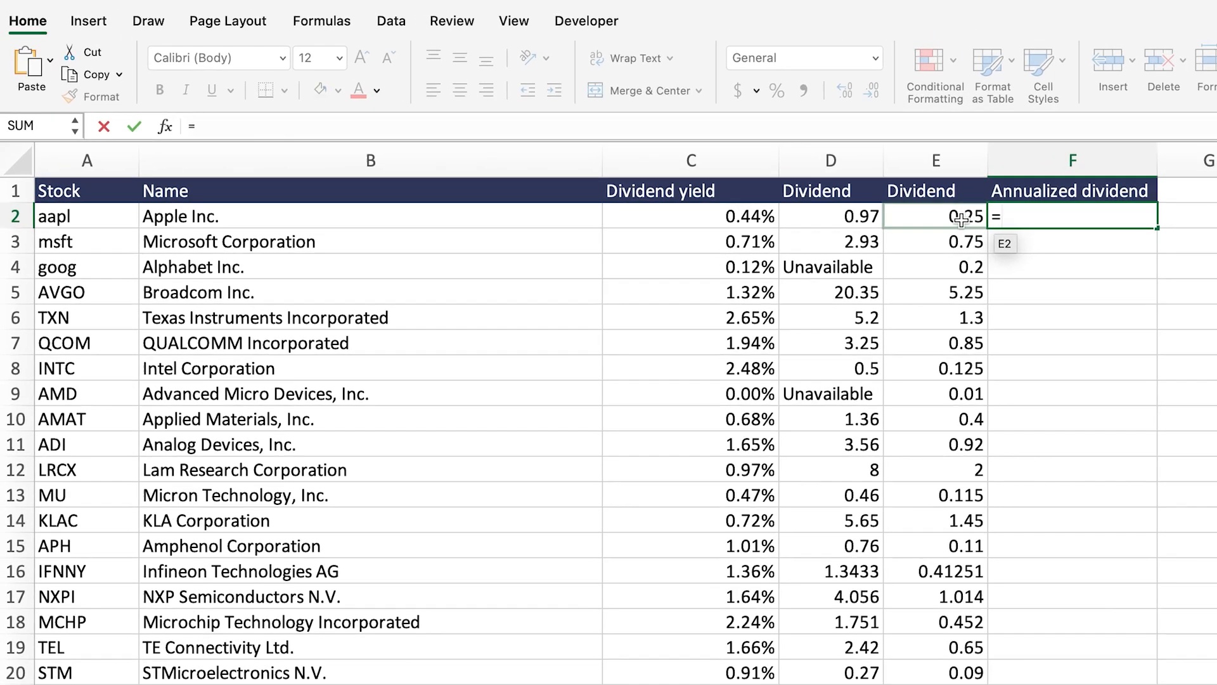
click(963, 218)
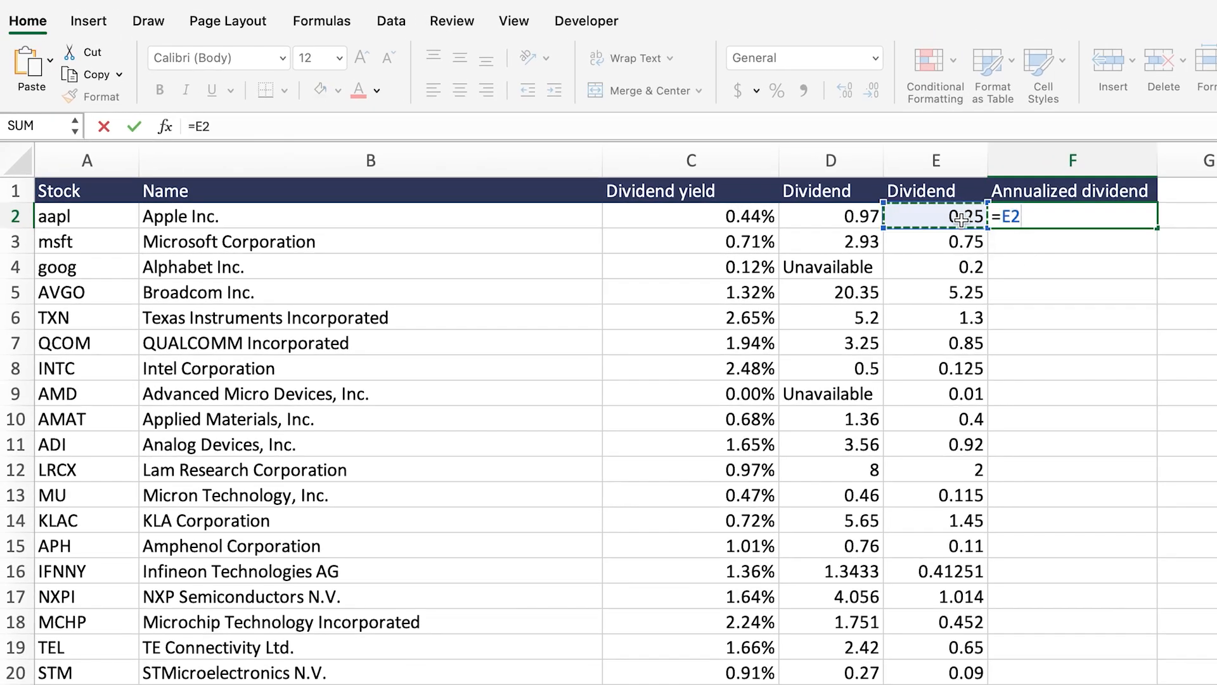
text(*4)
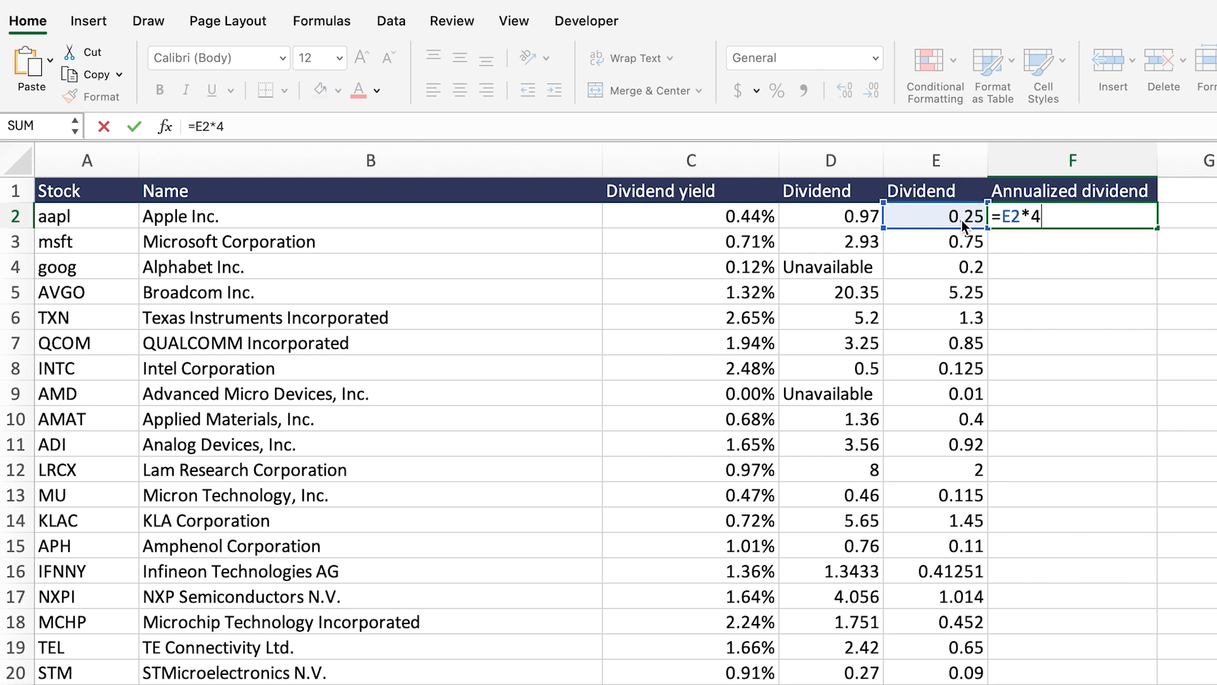
key(Return)
click(1078, 223)
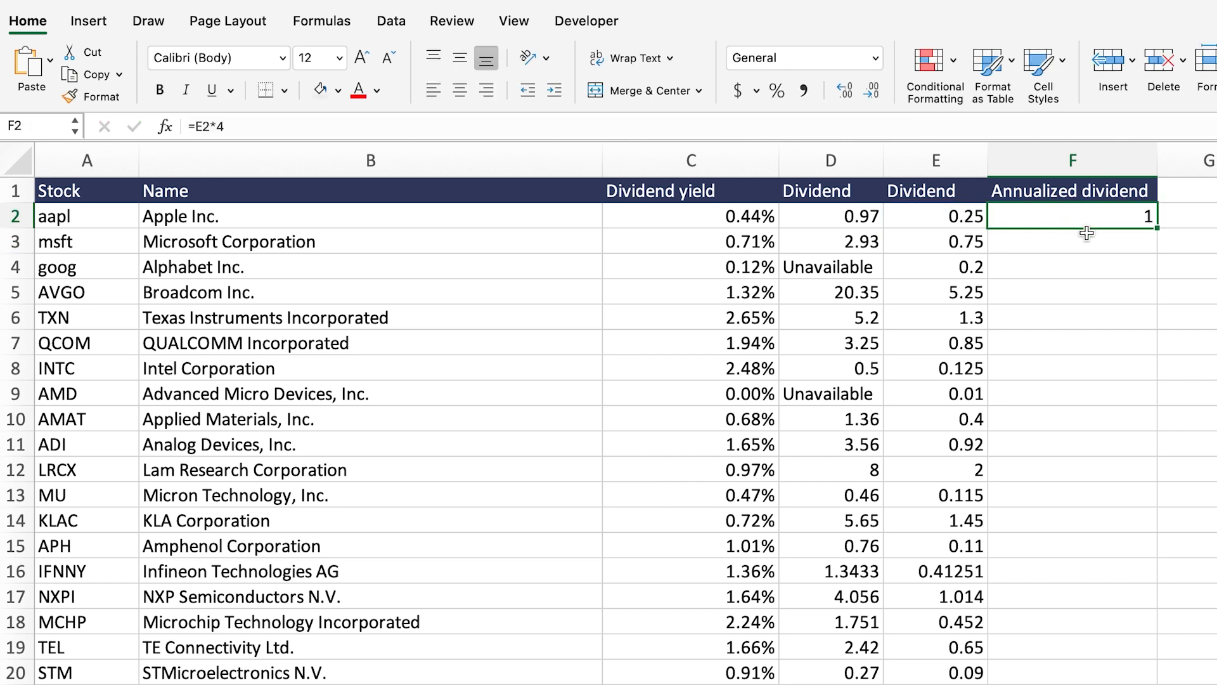
double_click(1157, 228)
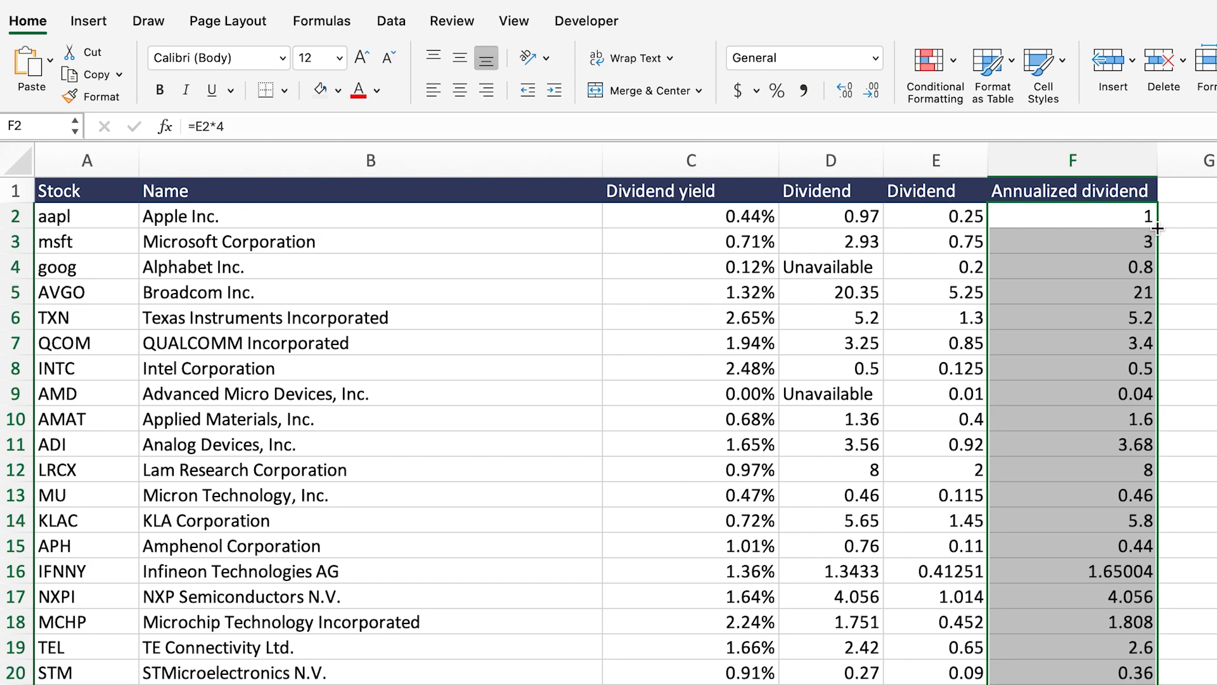
Step: Review the header and values of the Adjusted Dividend column in AAPL's dividend history
click(1205, 343)
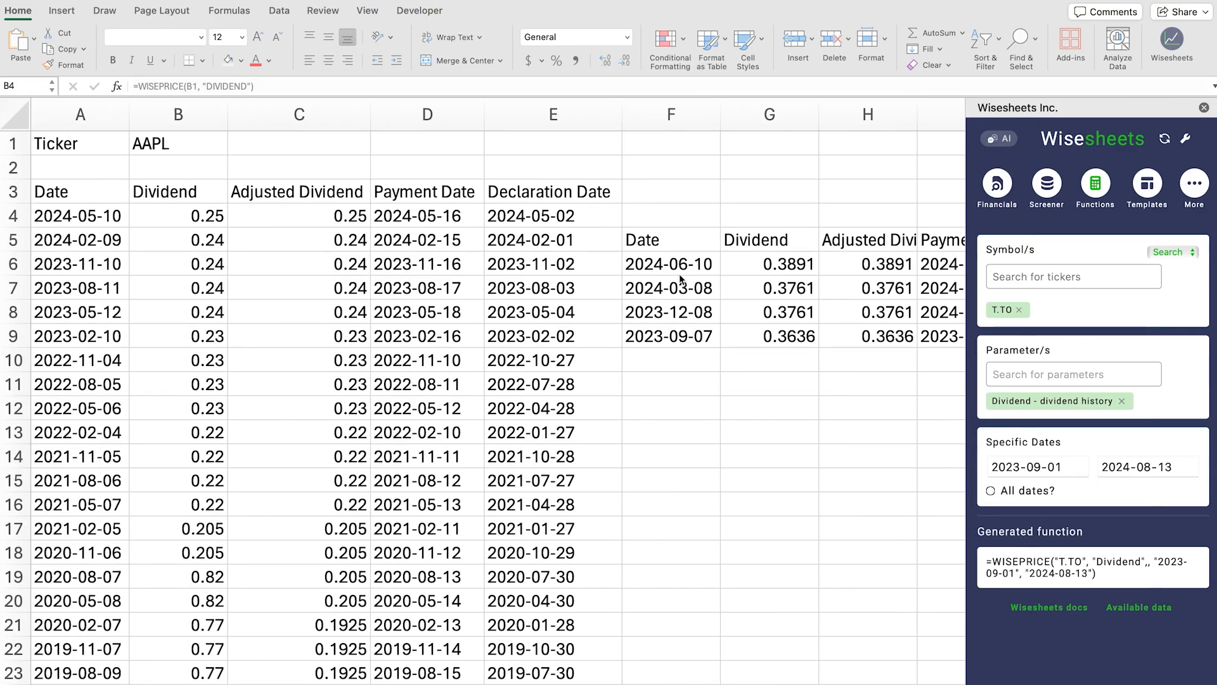
click(296, 190)
drag(306, 214, 319, 340)
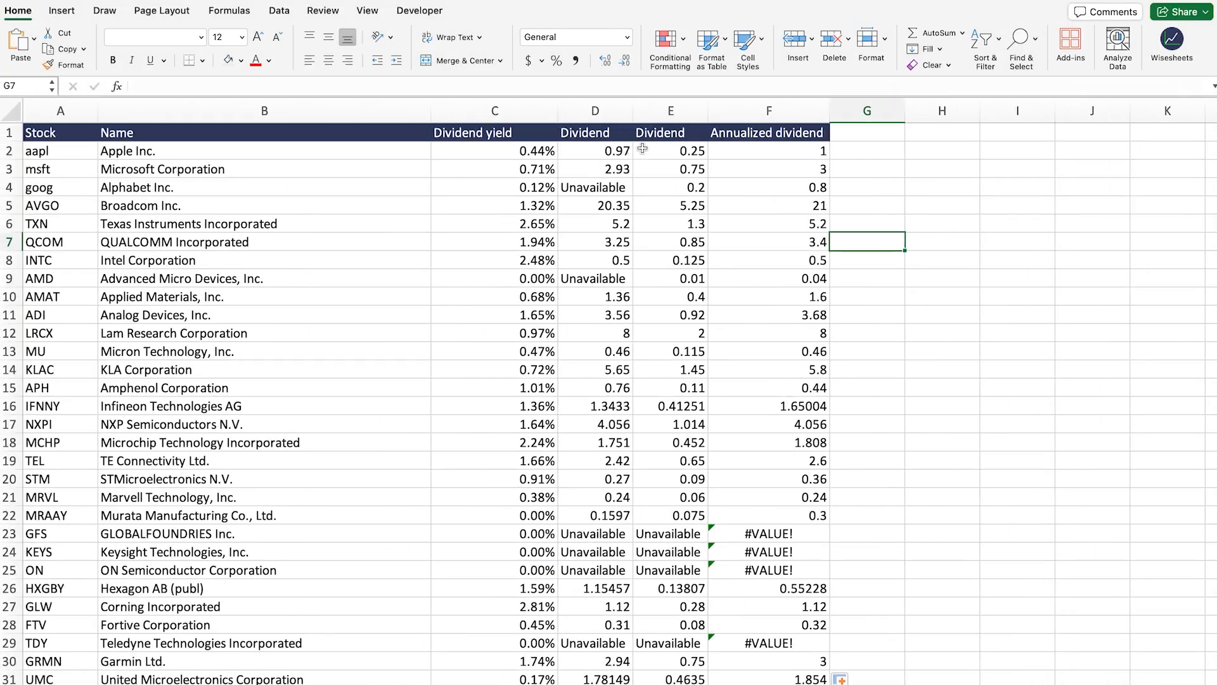
Step: Change the header in E1 of the stock list to "Adjusted Dividend" and check the recalculated values in column E
click(666, 133)
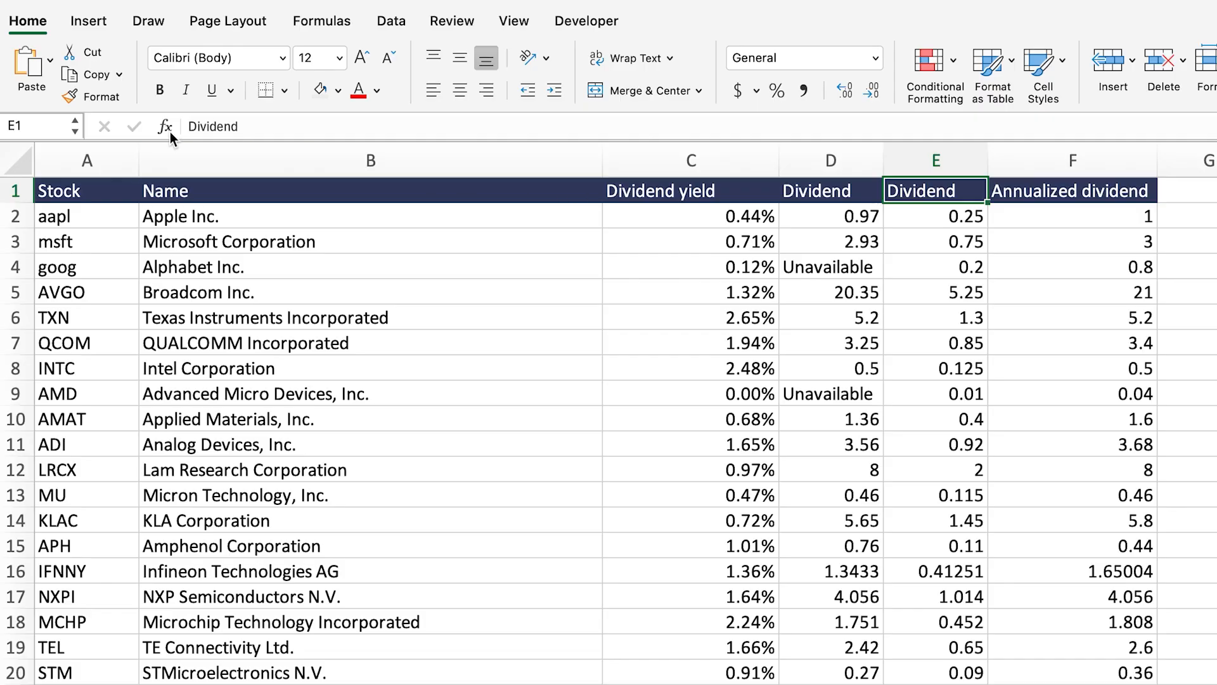
click(184, 126)
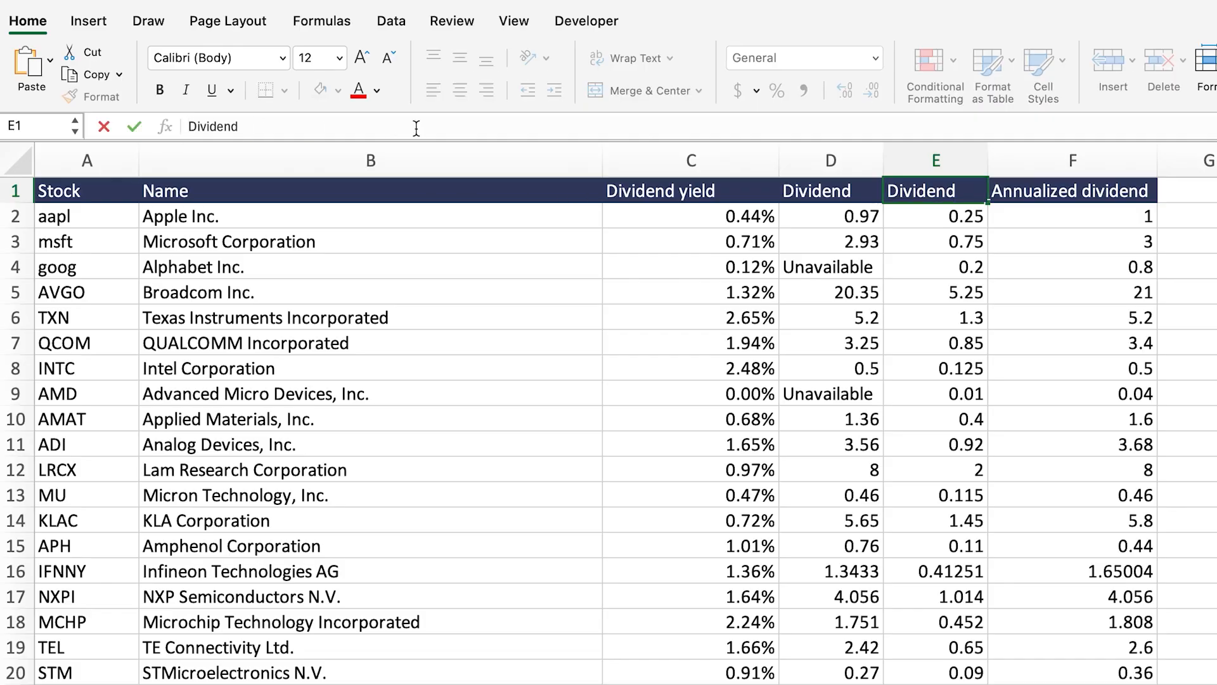
text(Adjusted)
key(Return)
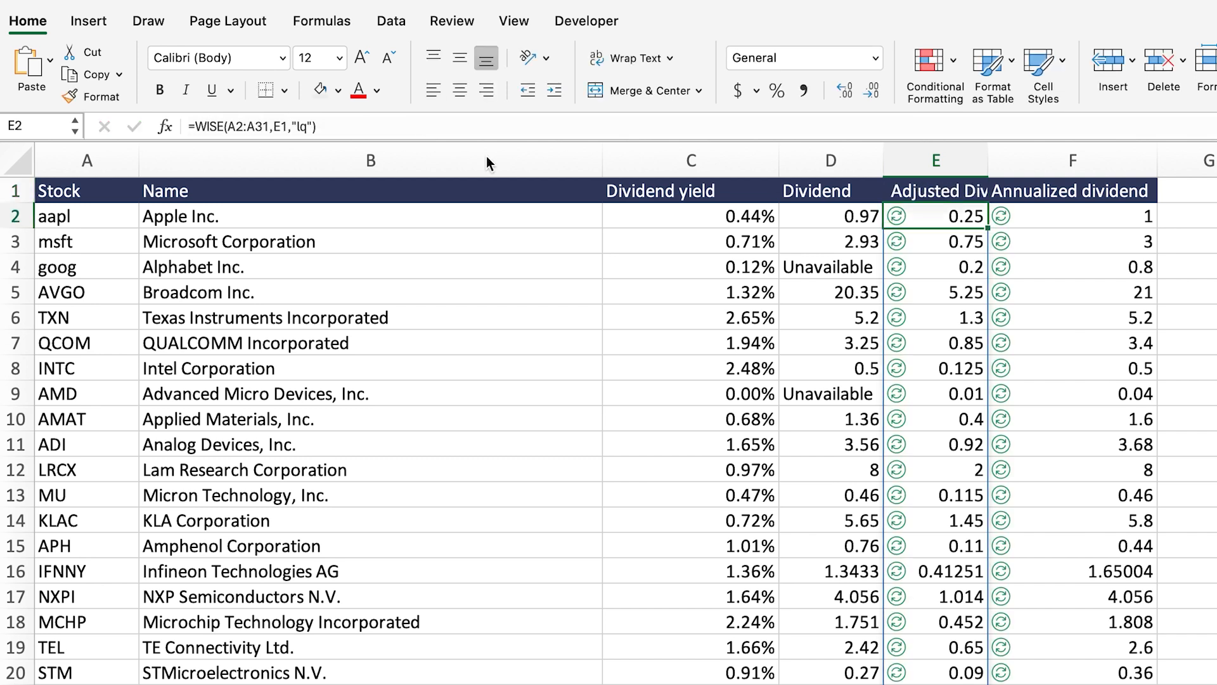
drag(970, 217, 932, 684)
click(889, 674)
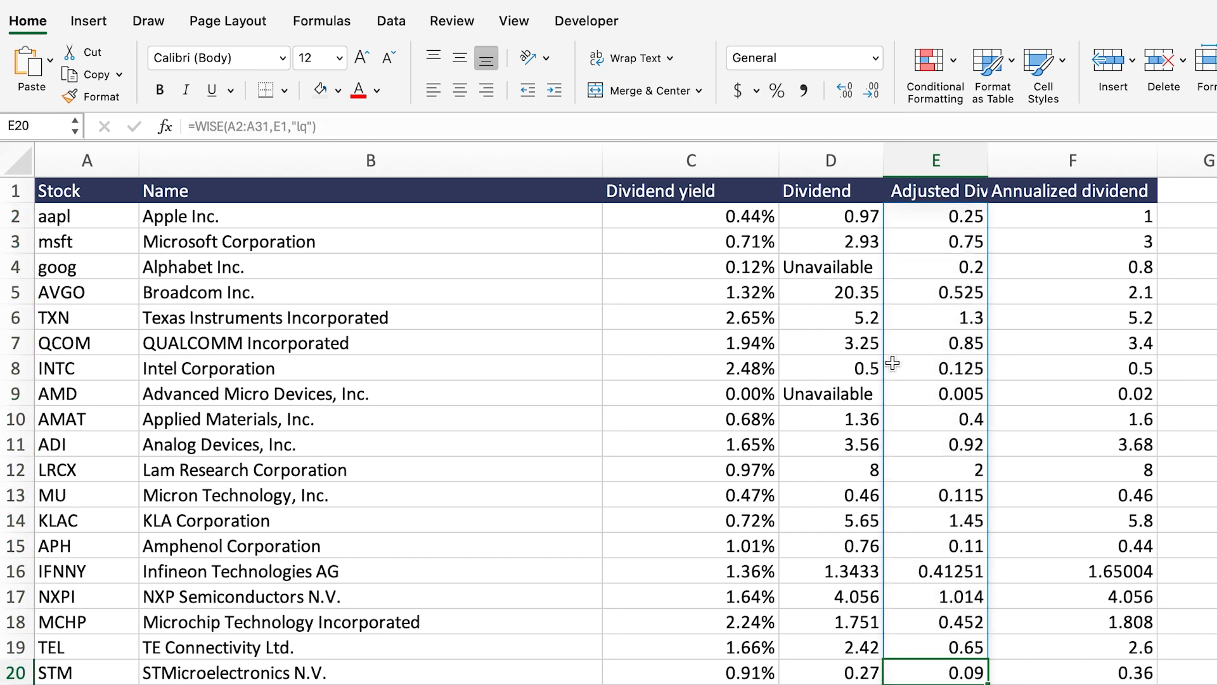
drag(957, 217, 956, 684)
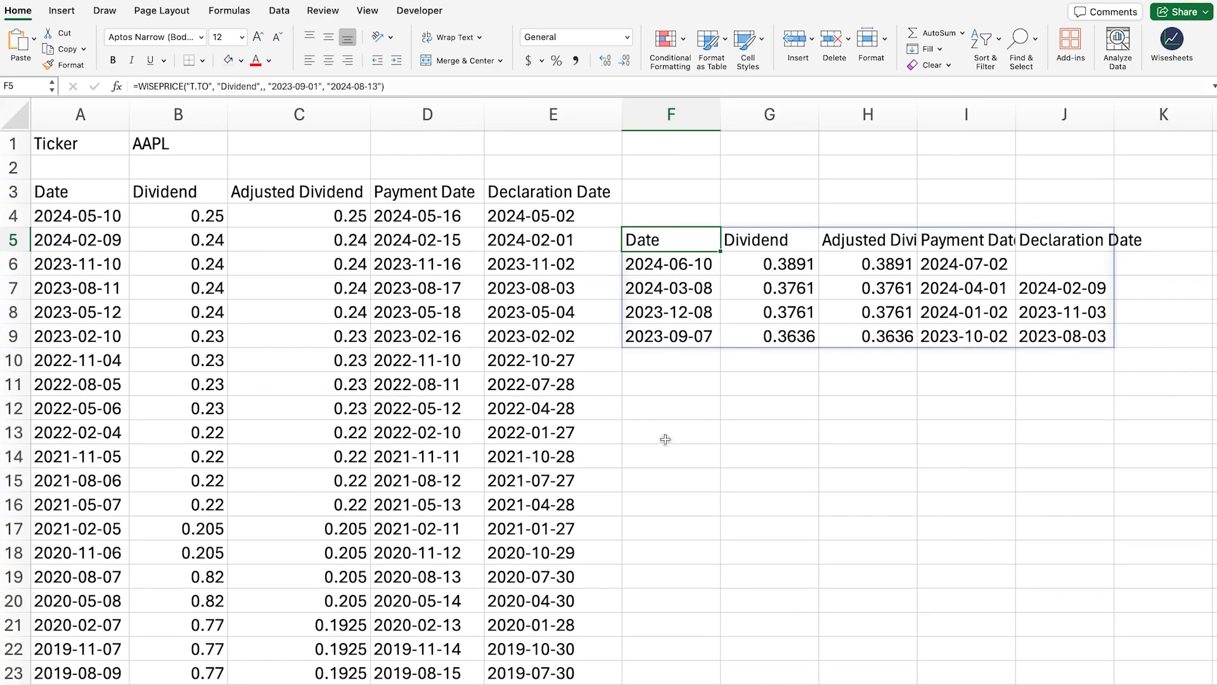
Step: Inspect the T.TO WISEPRICE formula in F5, including its start and end dates, and the dividends in G6:G9
click(889, 468)
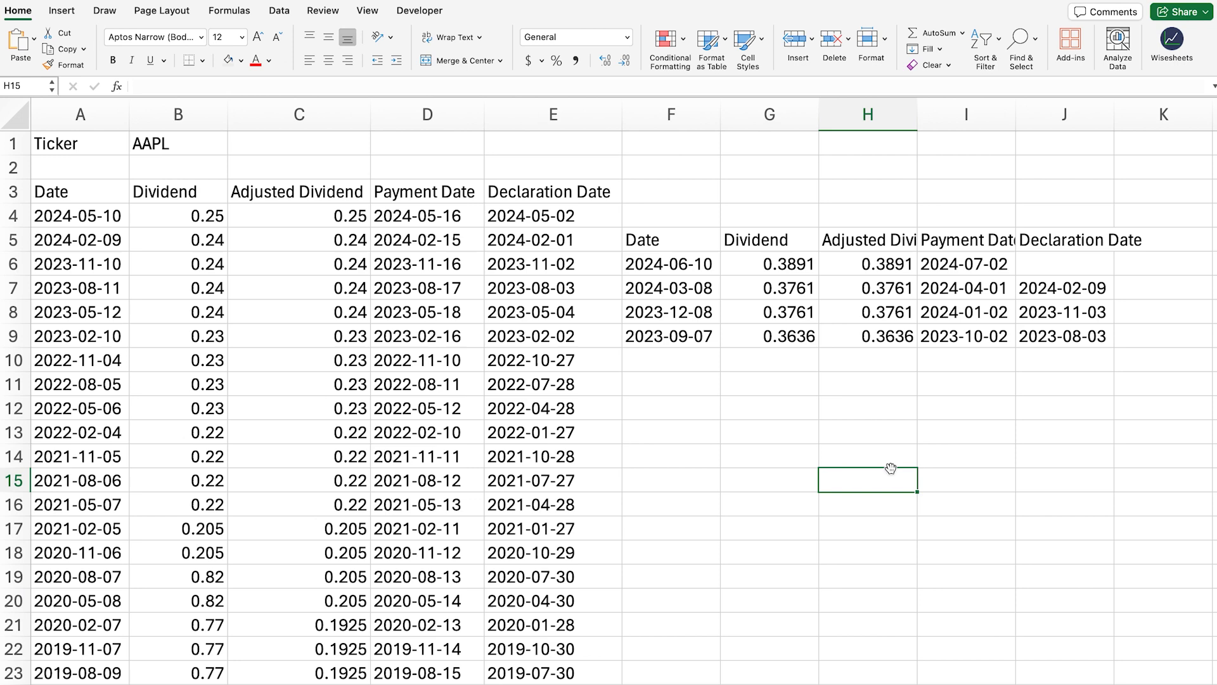
click(662, 245)
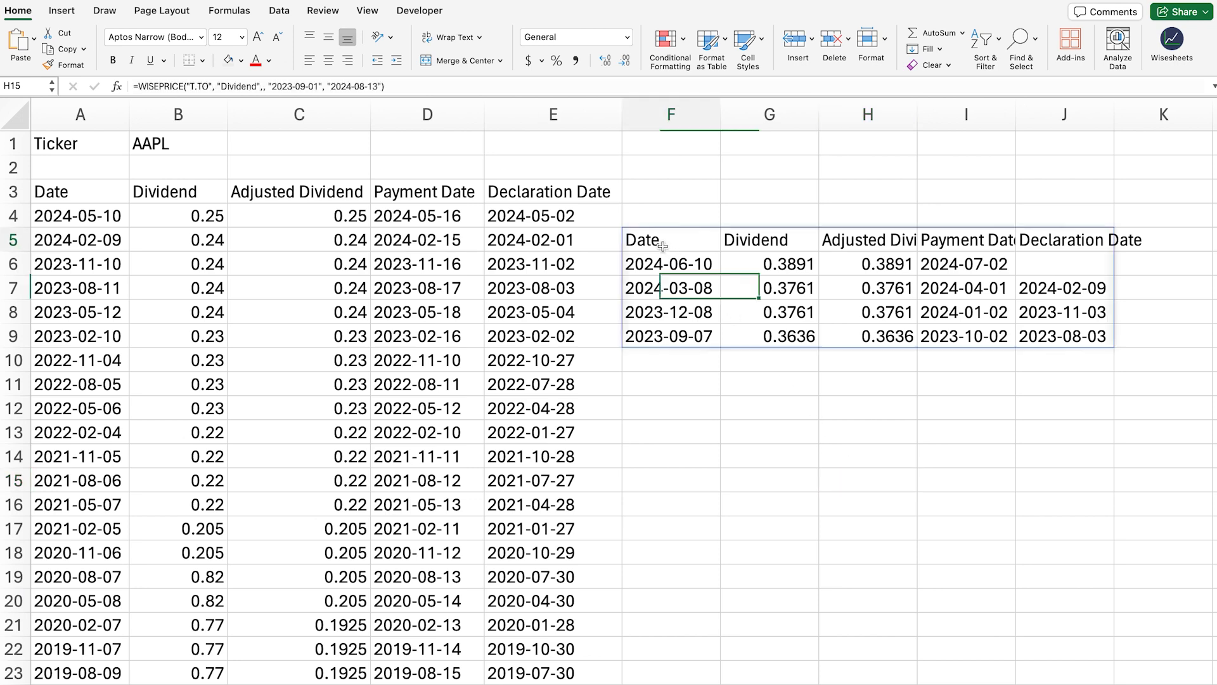
click(299, 87)
click(359, 88)
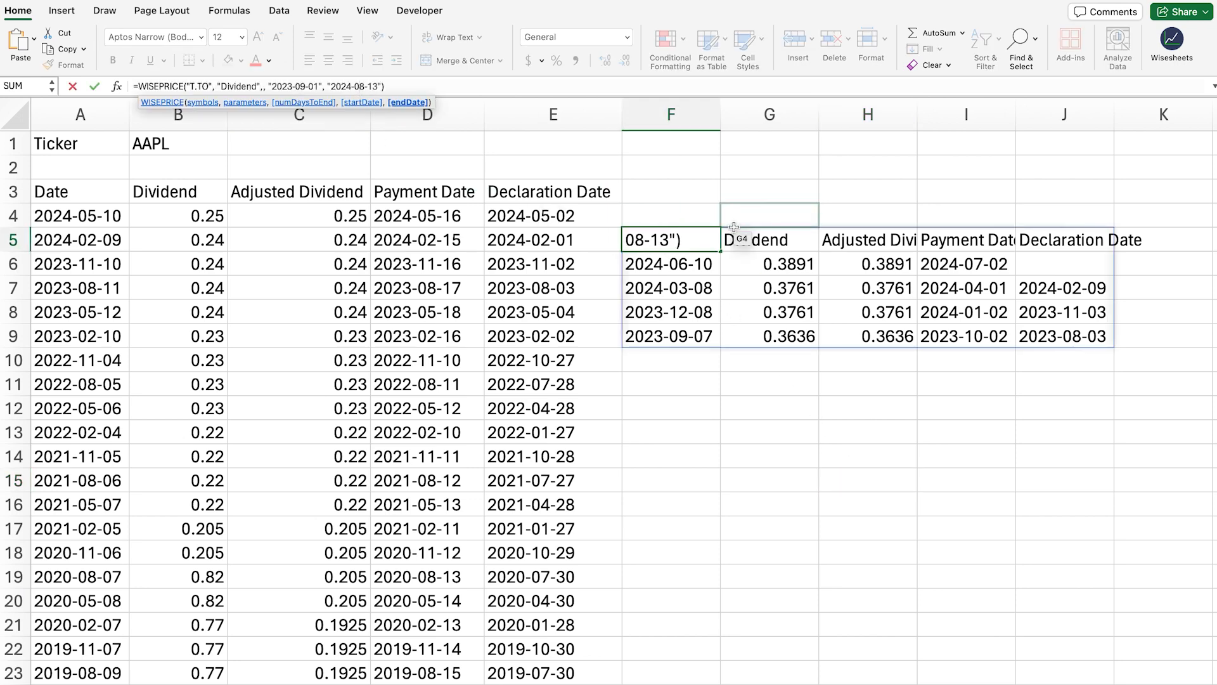
key(Return)
click(780, 431)
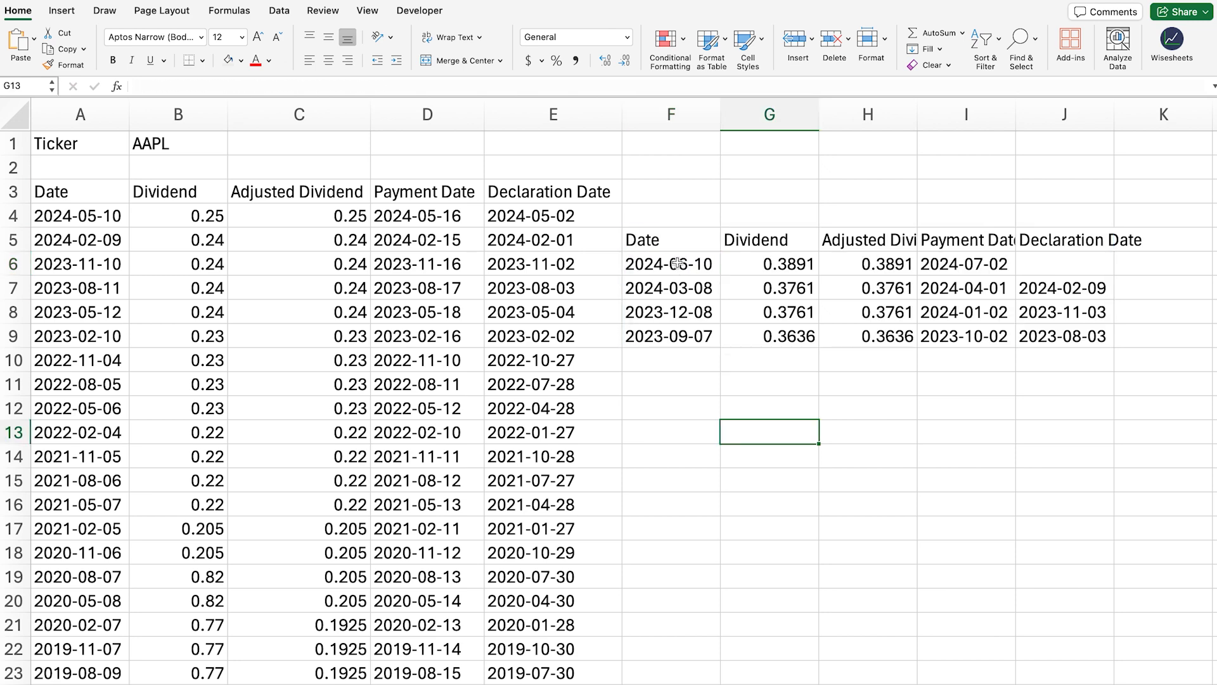
drag(775, 264, 777, 338)
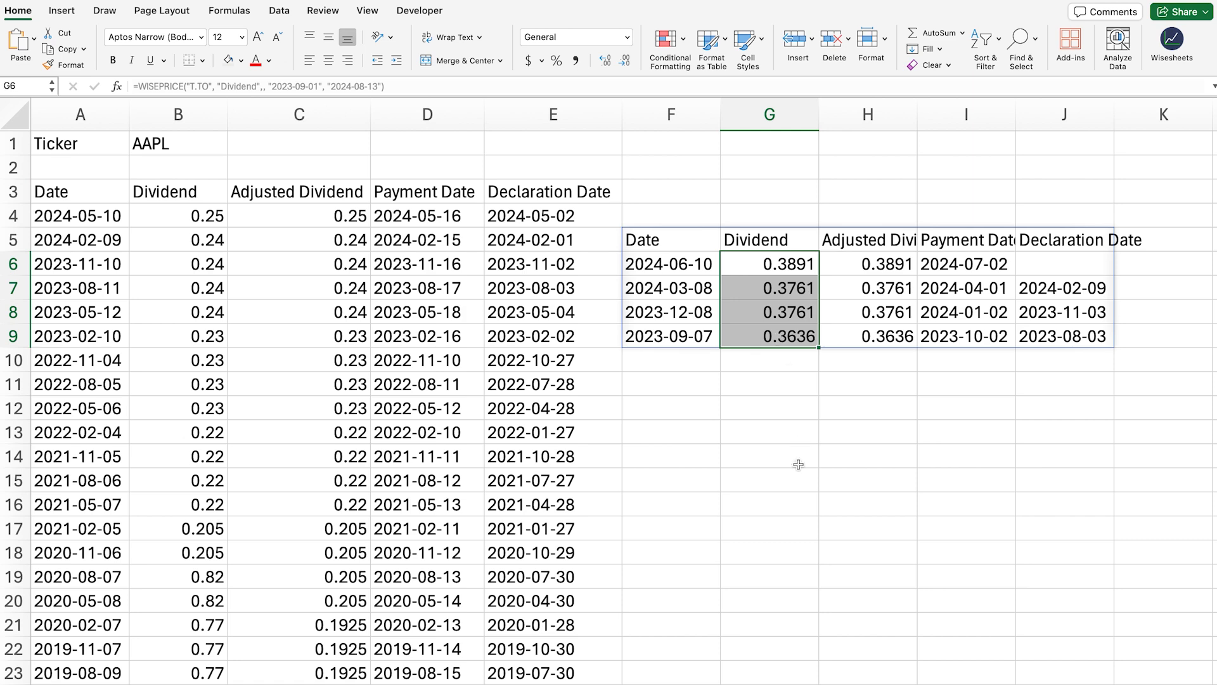
Step: Move the T.TO WISEPRICE dividend history formula from F5 to cell A1 of a blank sheet
click(59, 192)
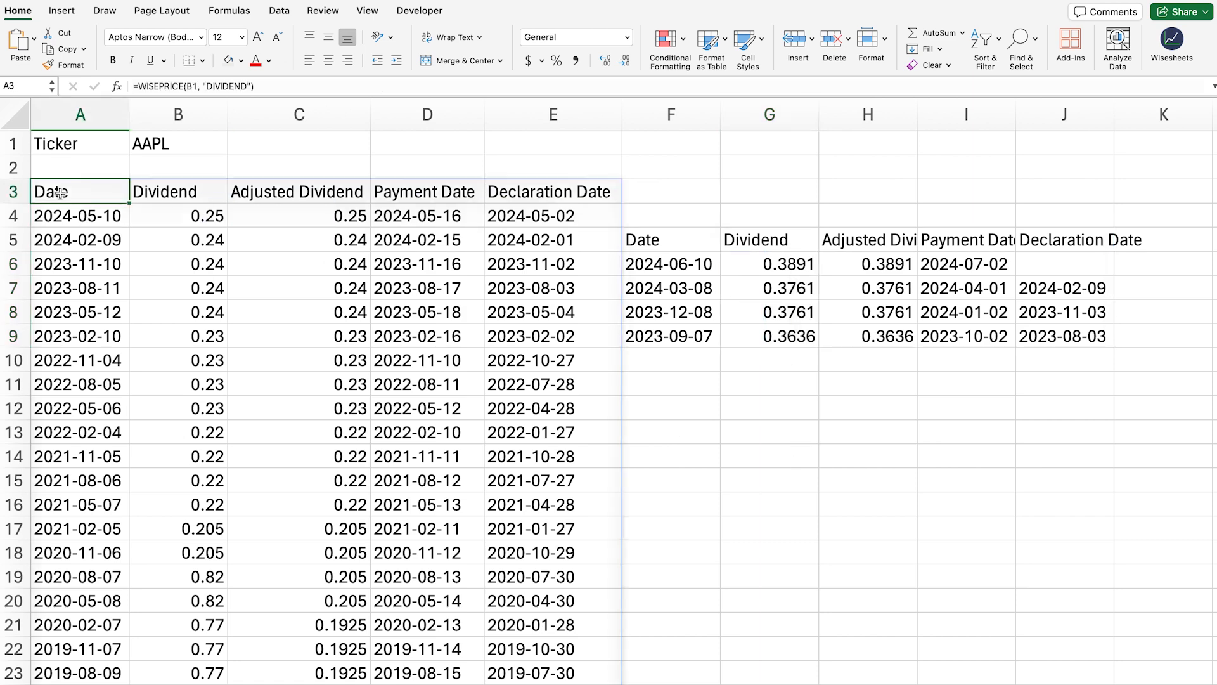
key(Delete)
click(676, 239)
drag(676, 239, 85, 194)
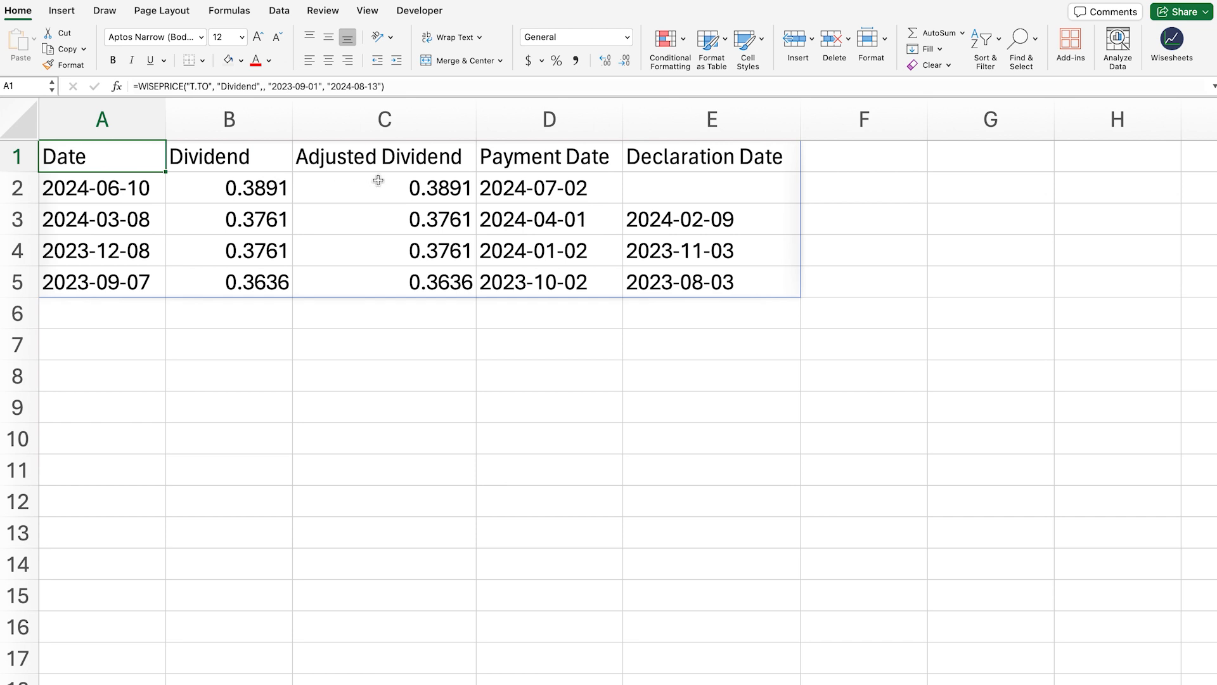
Step: Wrap the T.TO WISEPRICE formula in A1 in INDEX with an empty row number and column number 2 to return only the dividends
click(246, 197)
drag(246, 197, 248, 278)
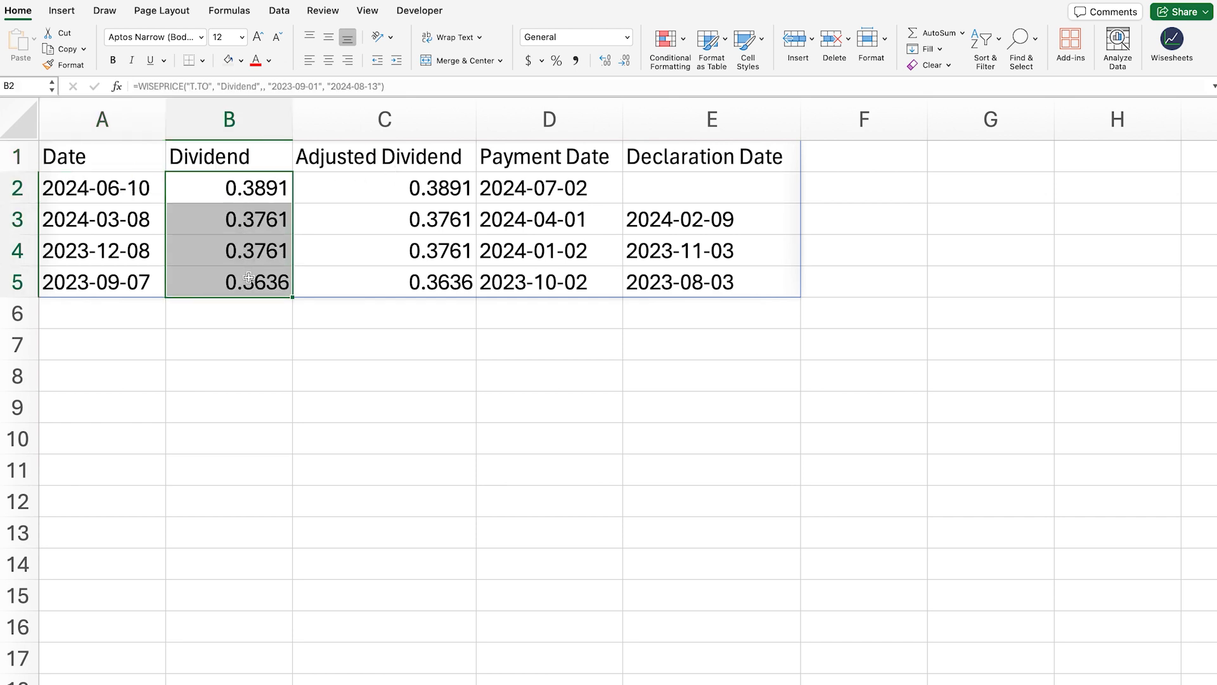
click(108, 152)
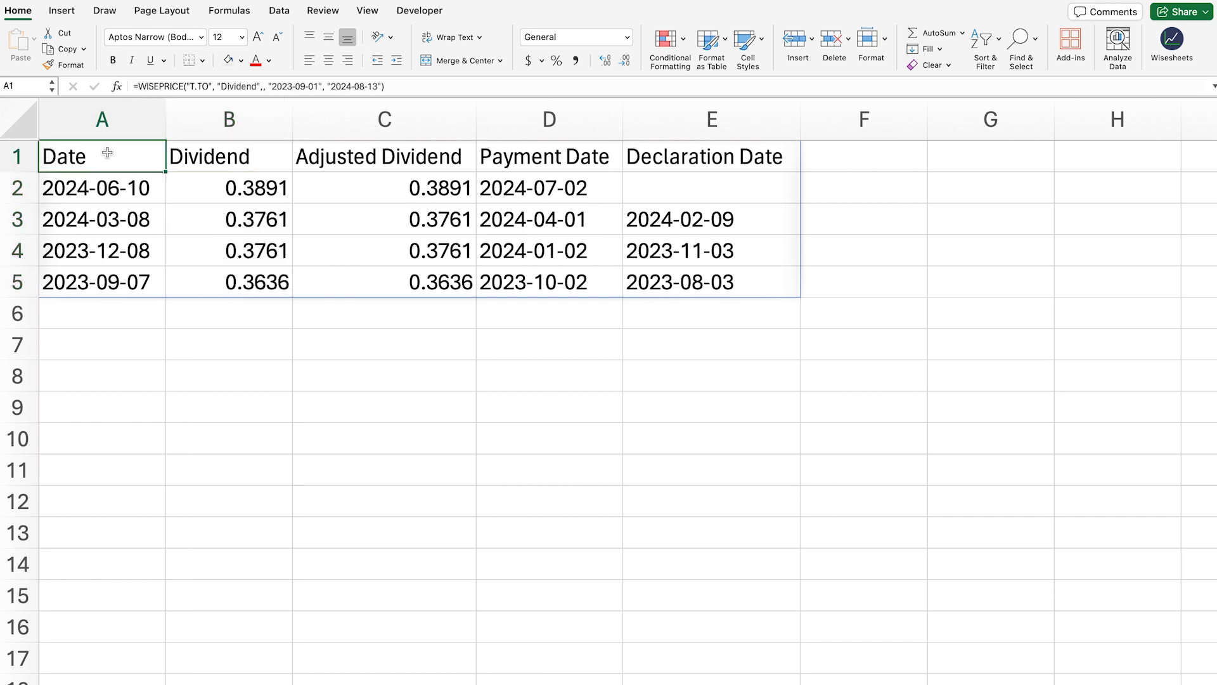
click(137, 85)
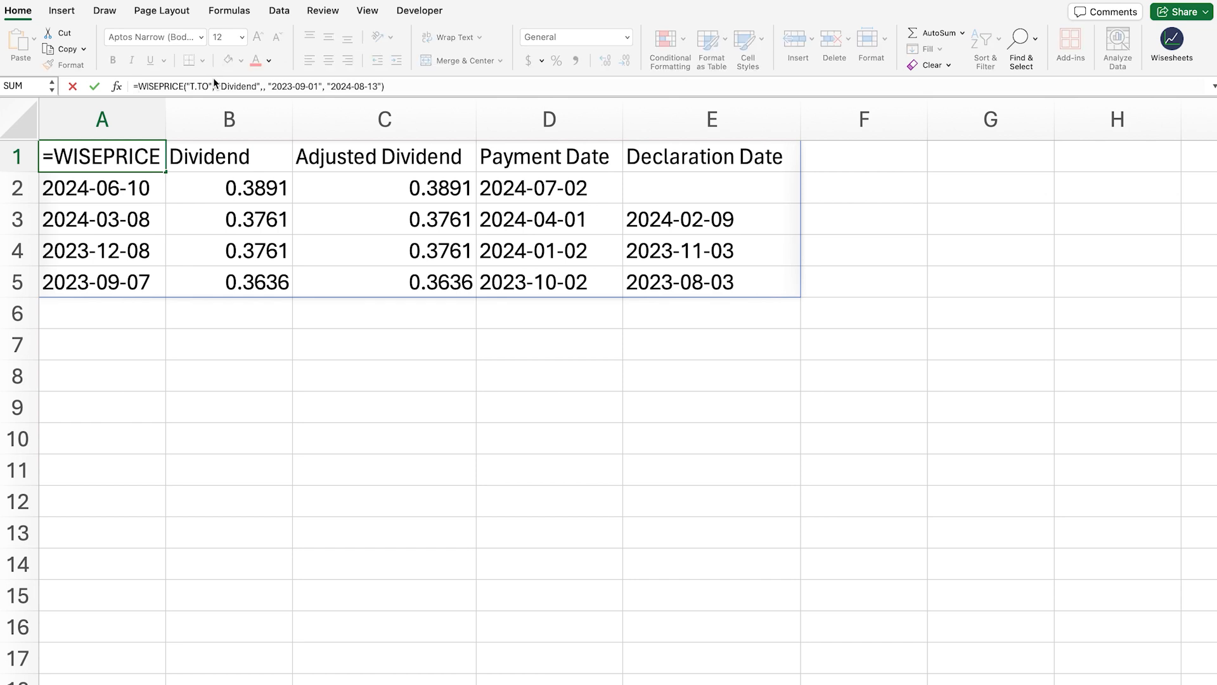
text(inde)
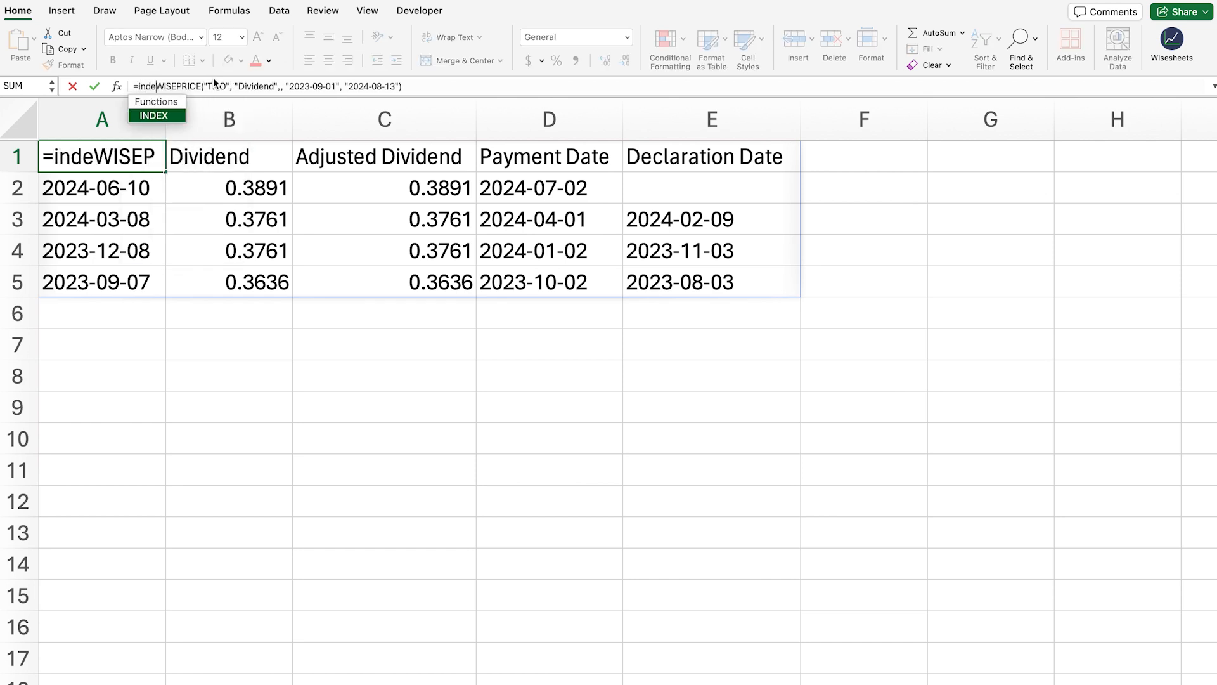
key(Tab)
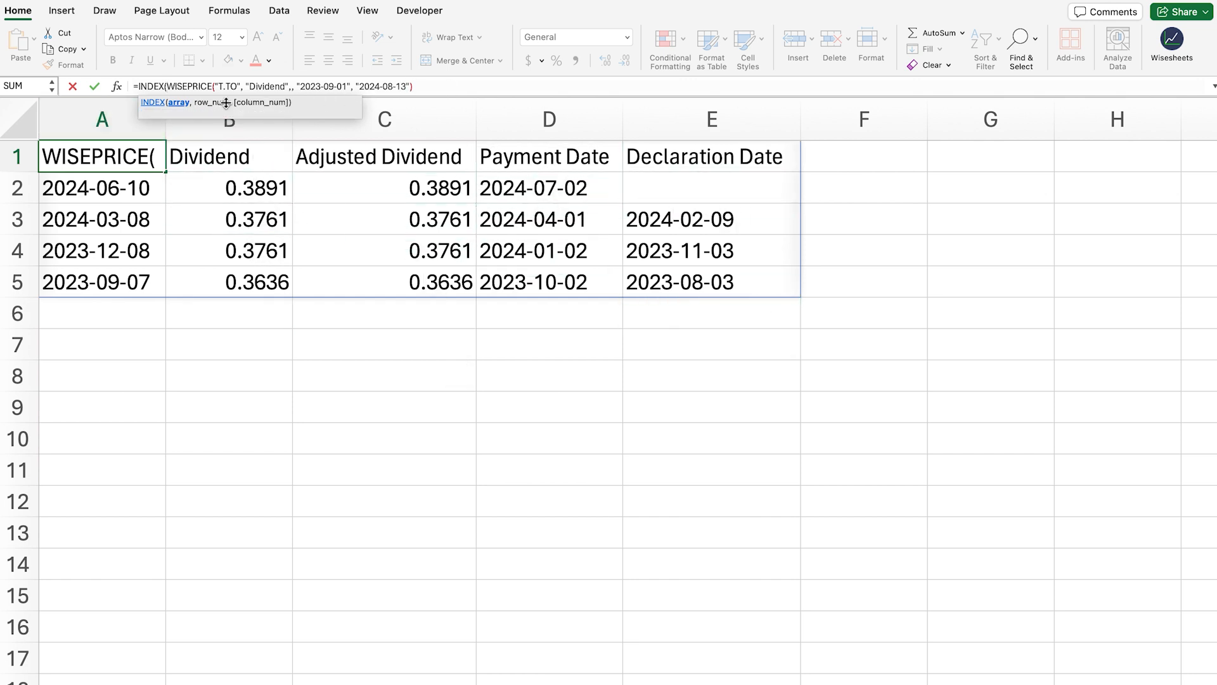
click(180, 103)
click(427, 85)
text(,)
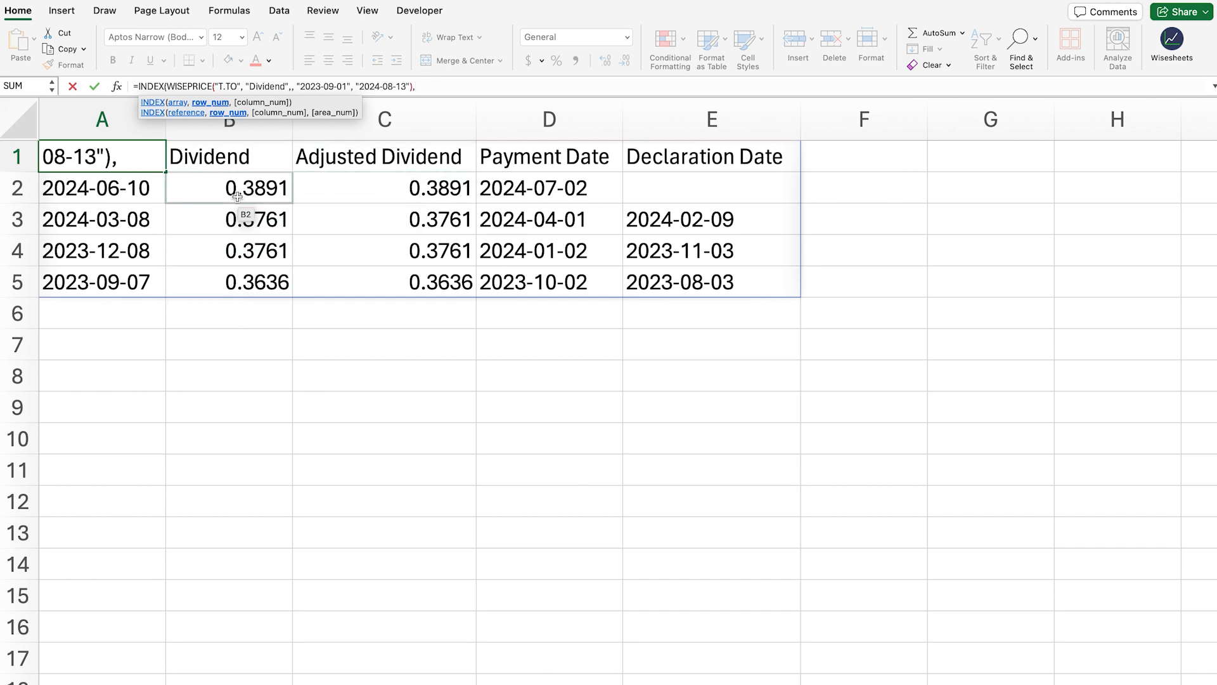
text(,)
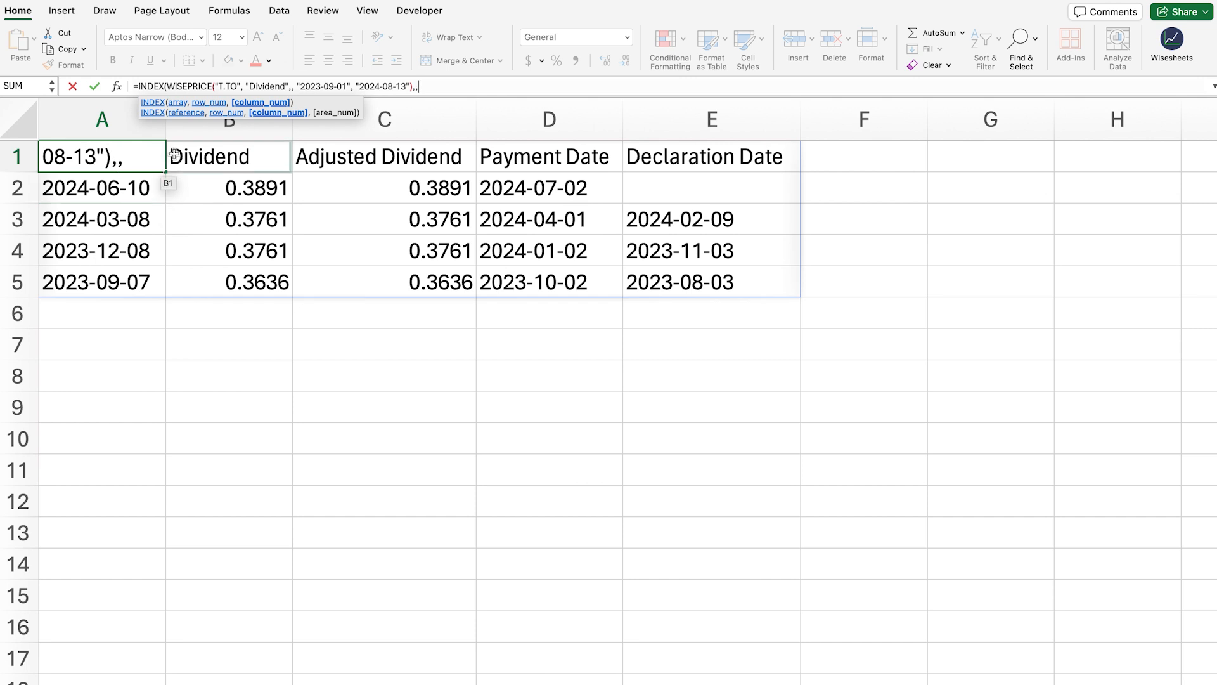
text(2))
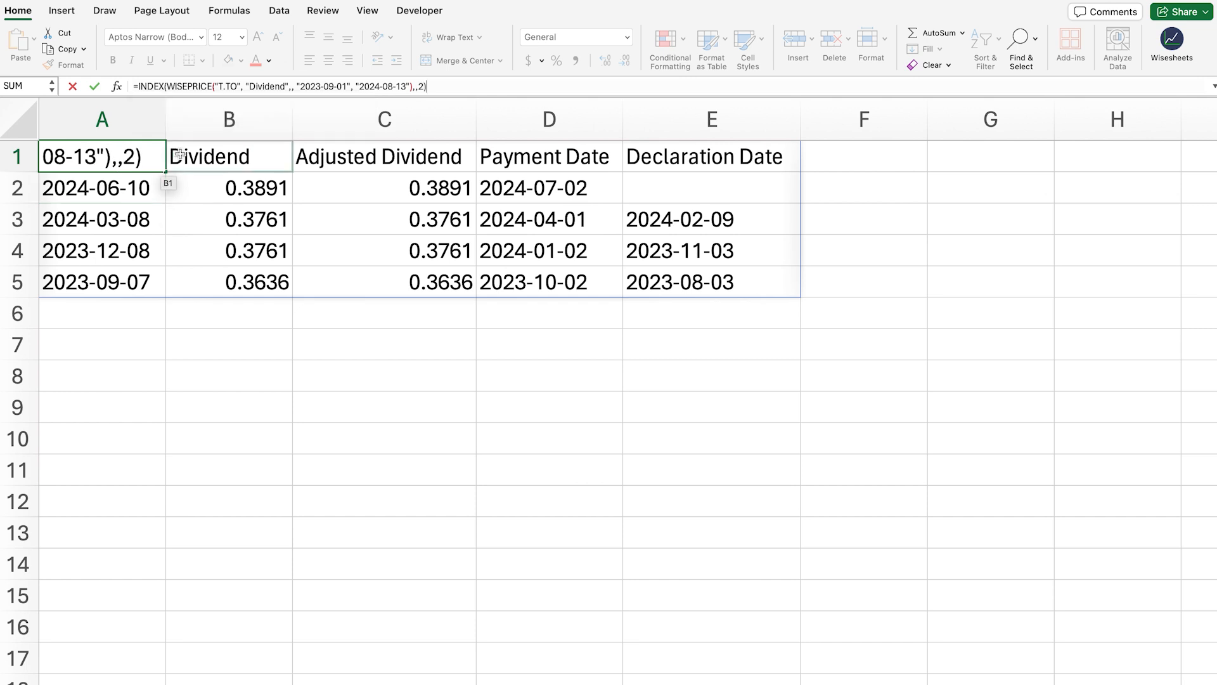
key(Return)
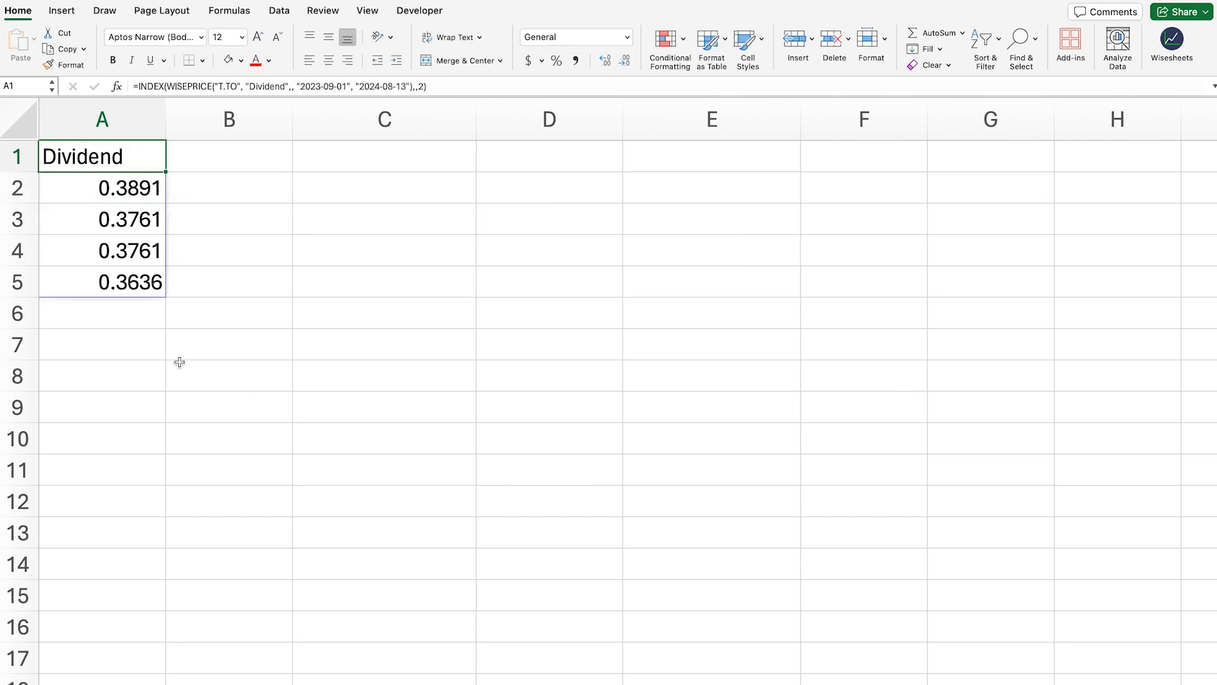
Step: Wrap the INDEX formula in A1 in SUM to total the T.TO dividends for the period
drag(105, 157, 111, 277)
click(317, 196)
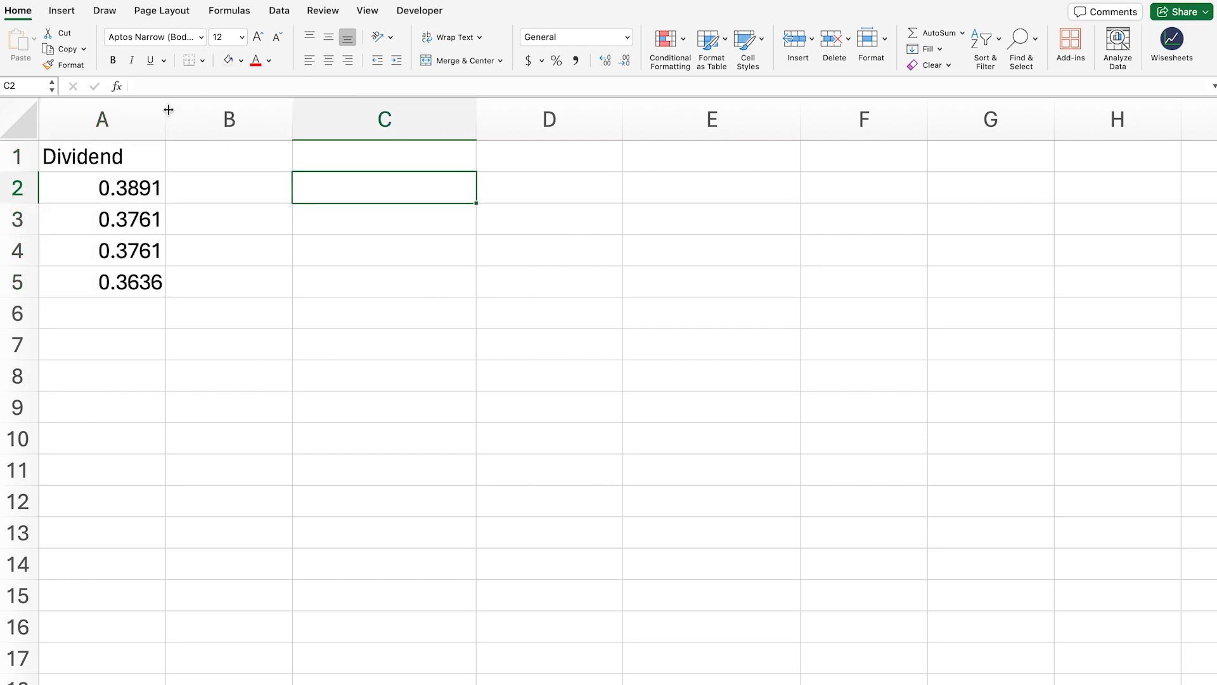
click(109, 159)
click(139, 86)
text(INDEX(WISEPRICE("T.TO",)
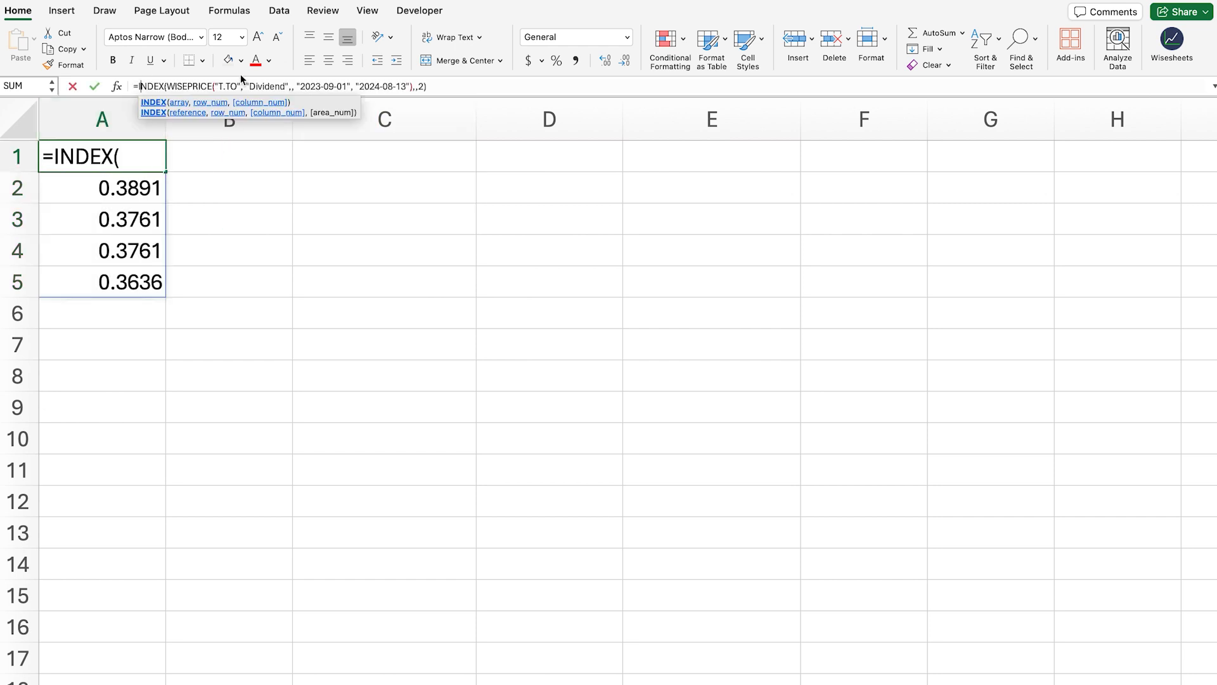
text(su)
key(Tab)
click(476, 87)
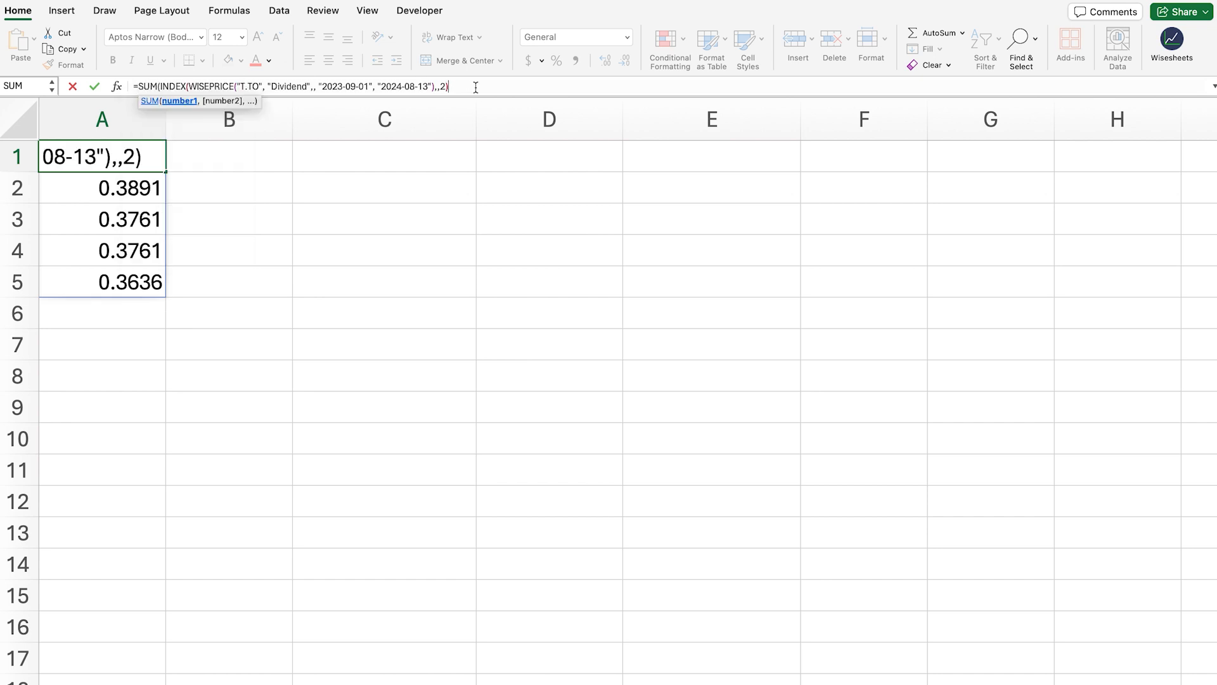
text())
key(Return)
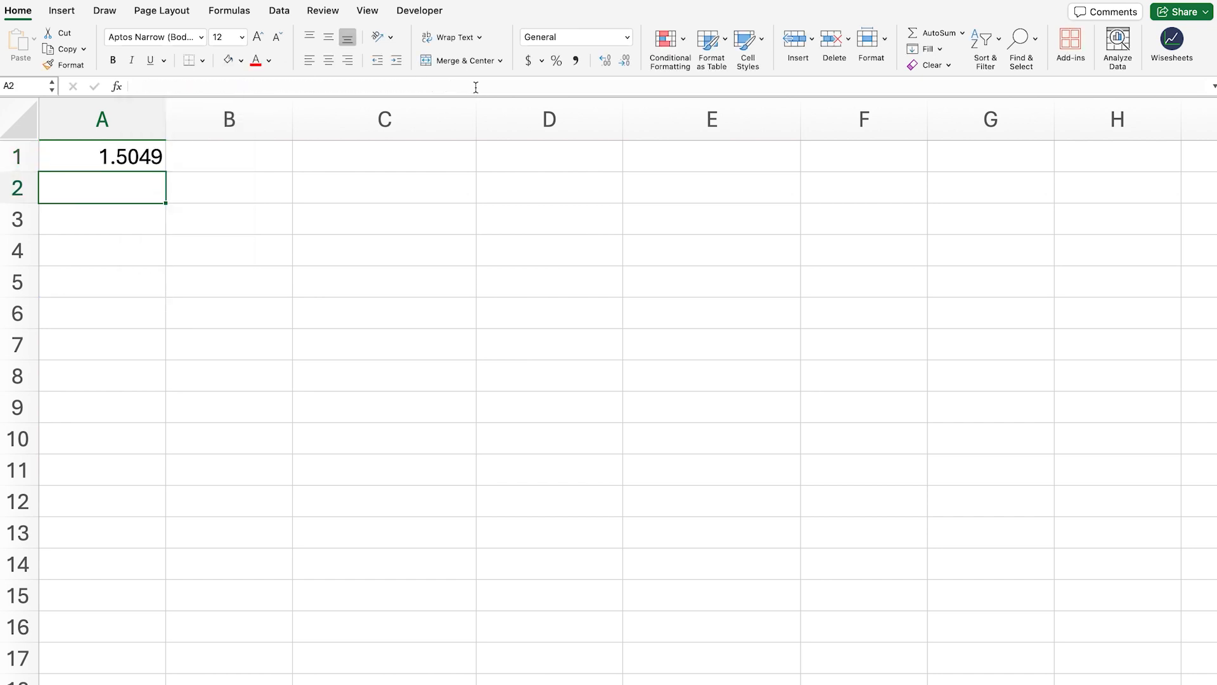
click(114, 160)
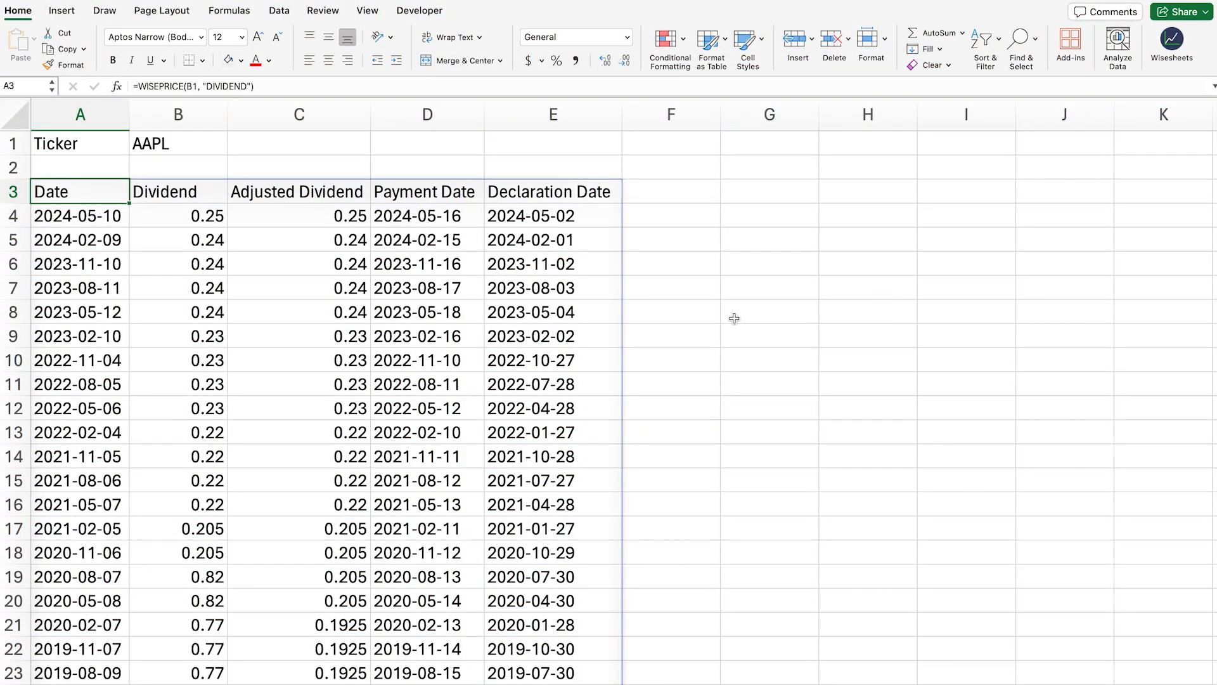
Step: Change the AAPL dividend history formula in A3 to =INDEX(WISEPRICE(B1, "DIVIDEND"),2,1) to return only the latest dividend date
click(116, 220)
click(54, 192)
click(89, 217)
click(53, 188)
click(248, 94)
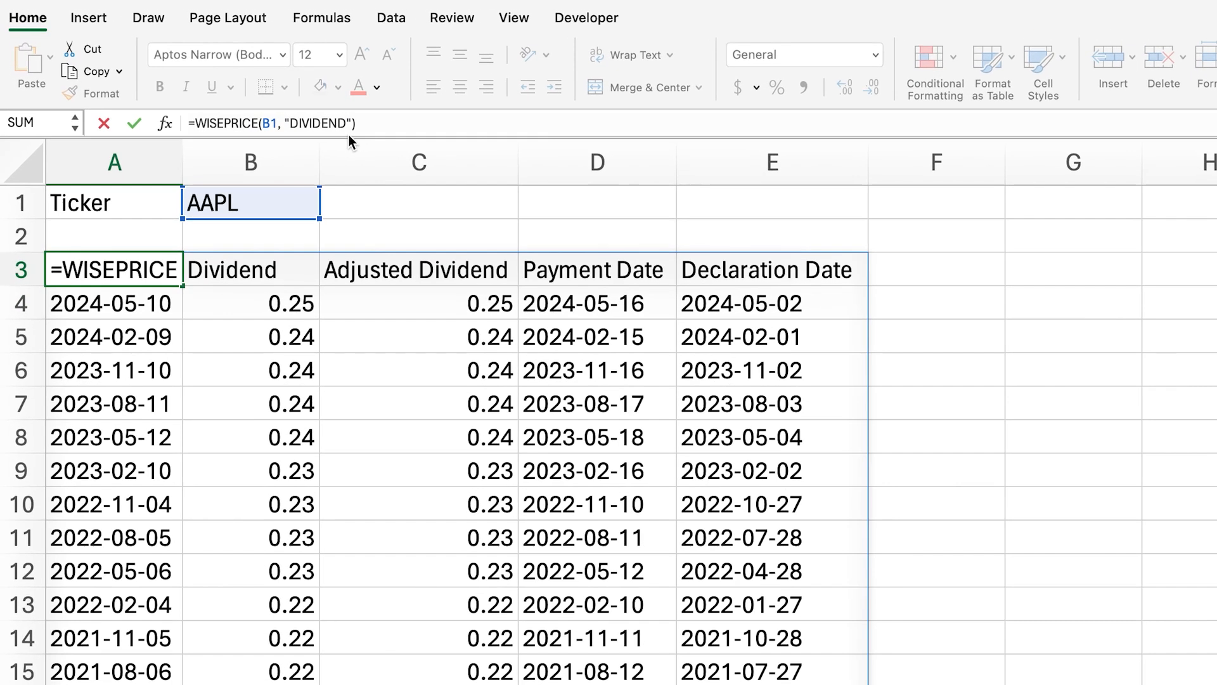
text(inde)
key(Tab)
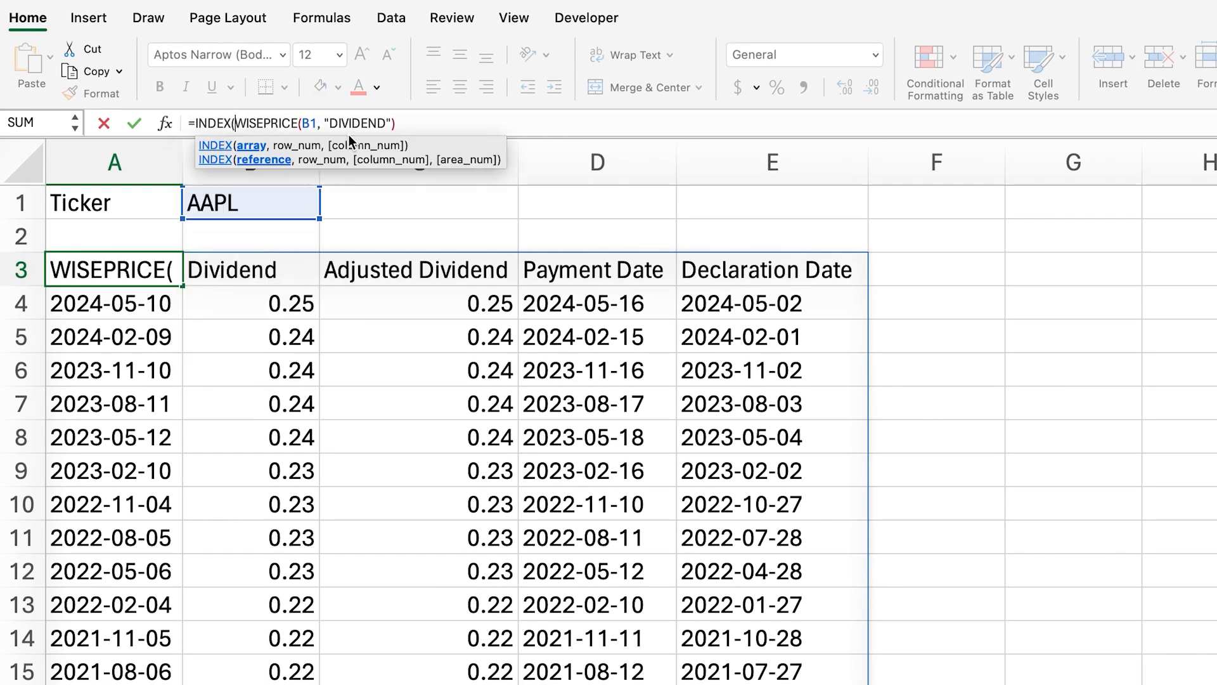
click(429, 119)
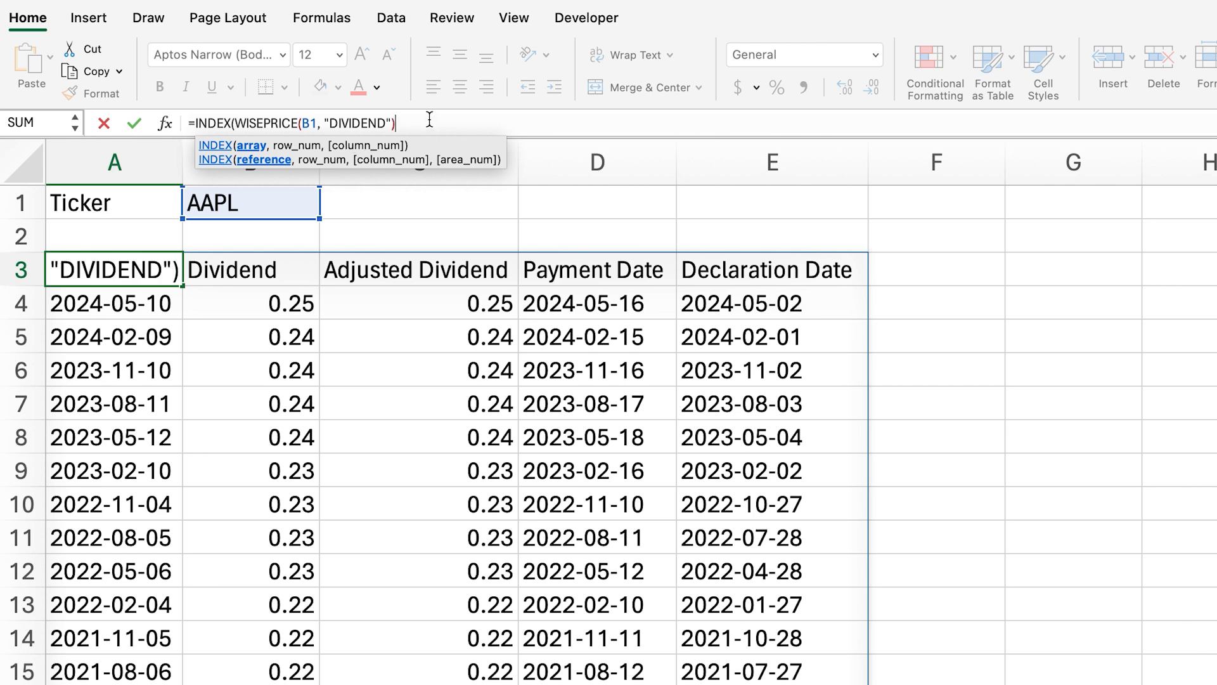
text(,)
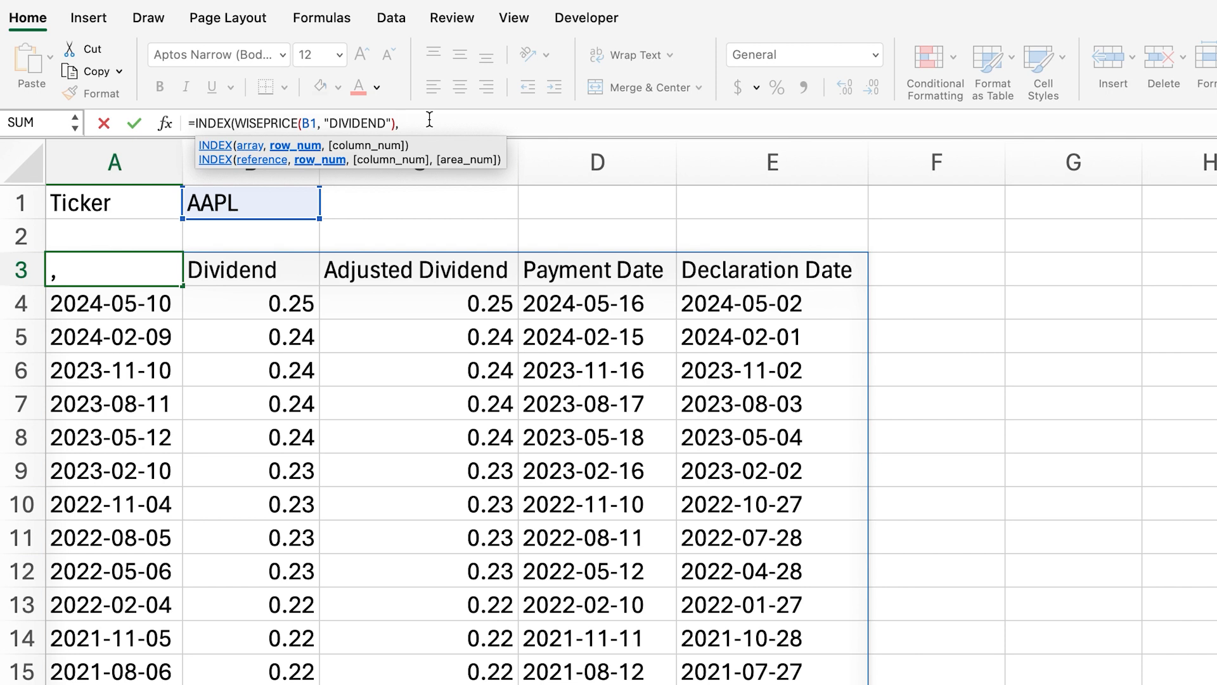
text(1)
key(BackSpace)
key(BackSpace)
text(2,)
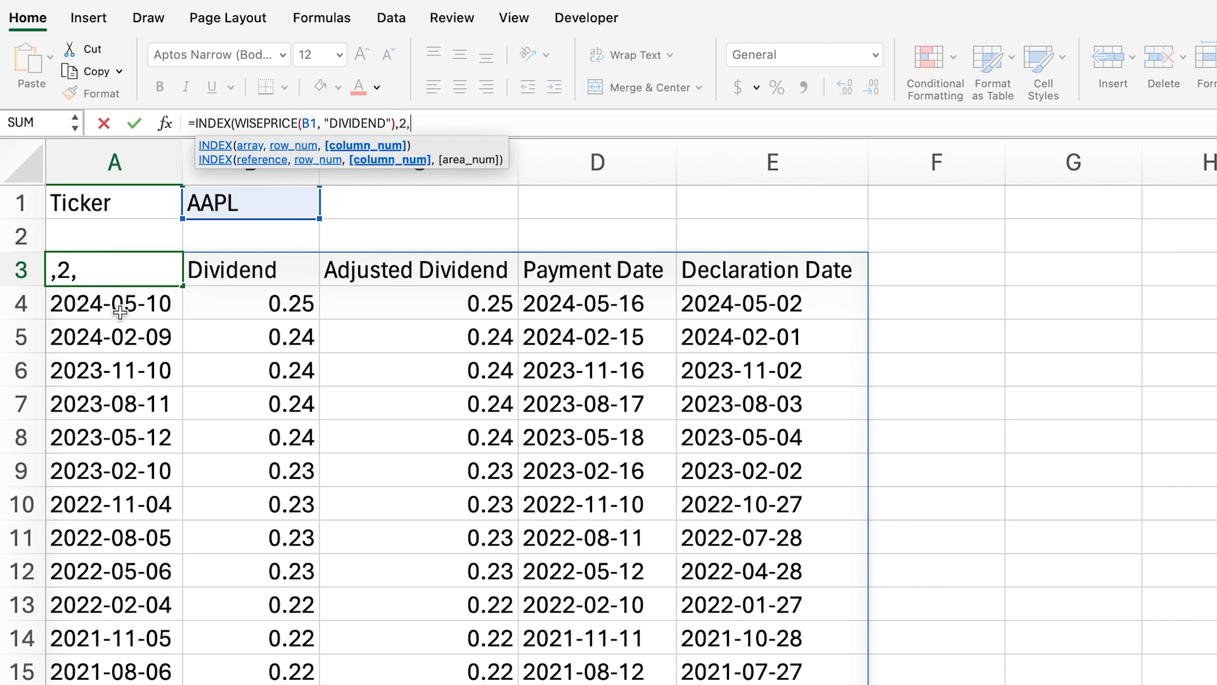
text(1))
key(Return)
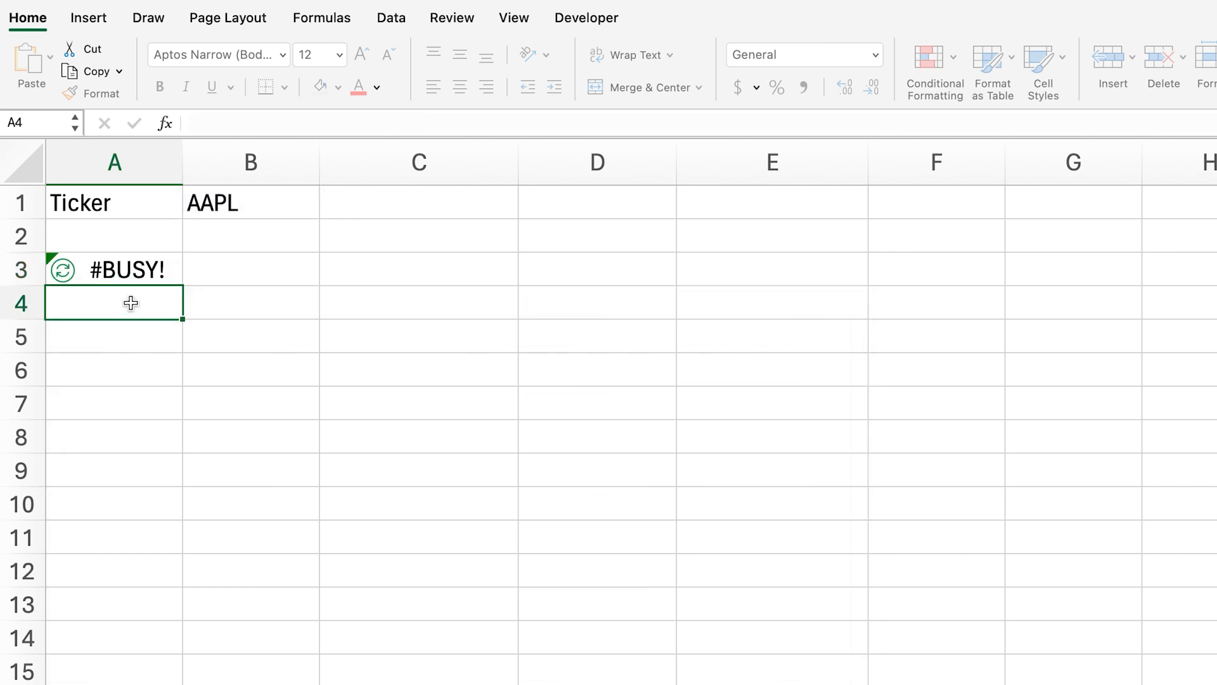
click(138, 271)
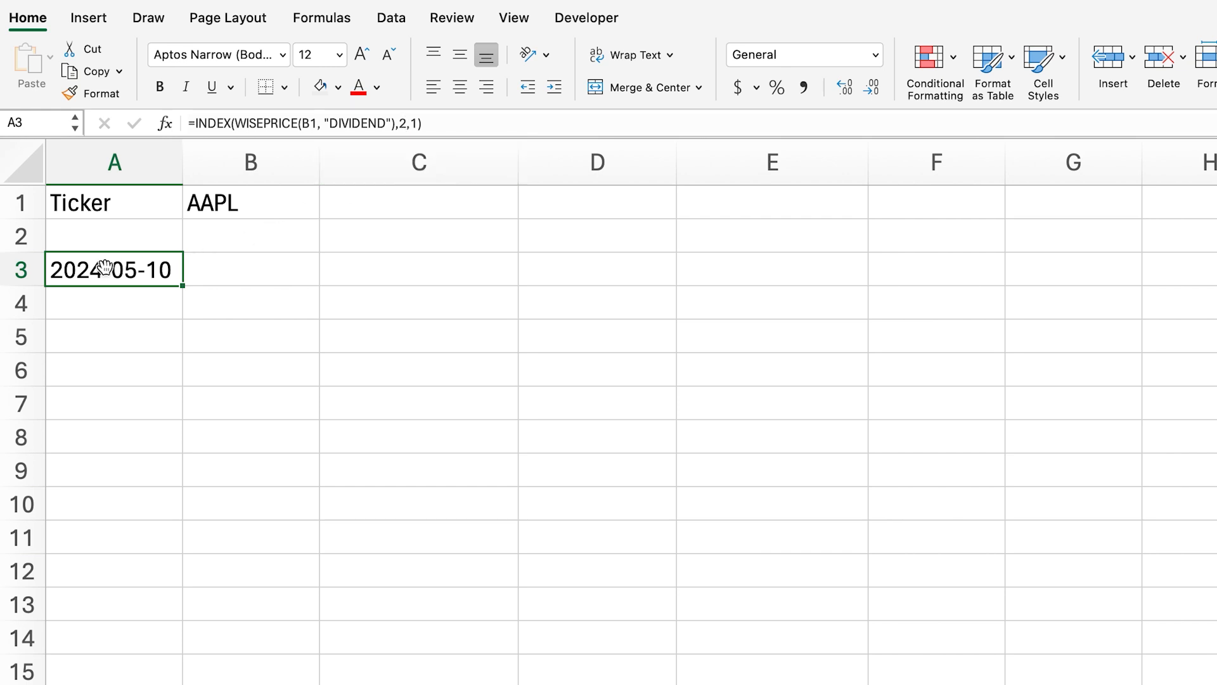
drag(102, 273, 266, 683)
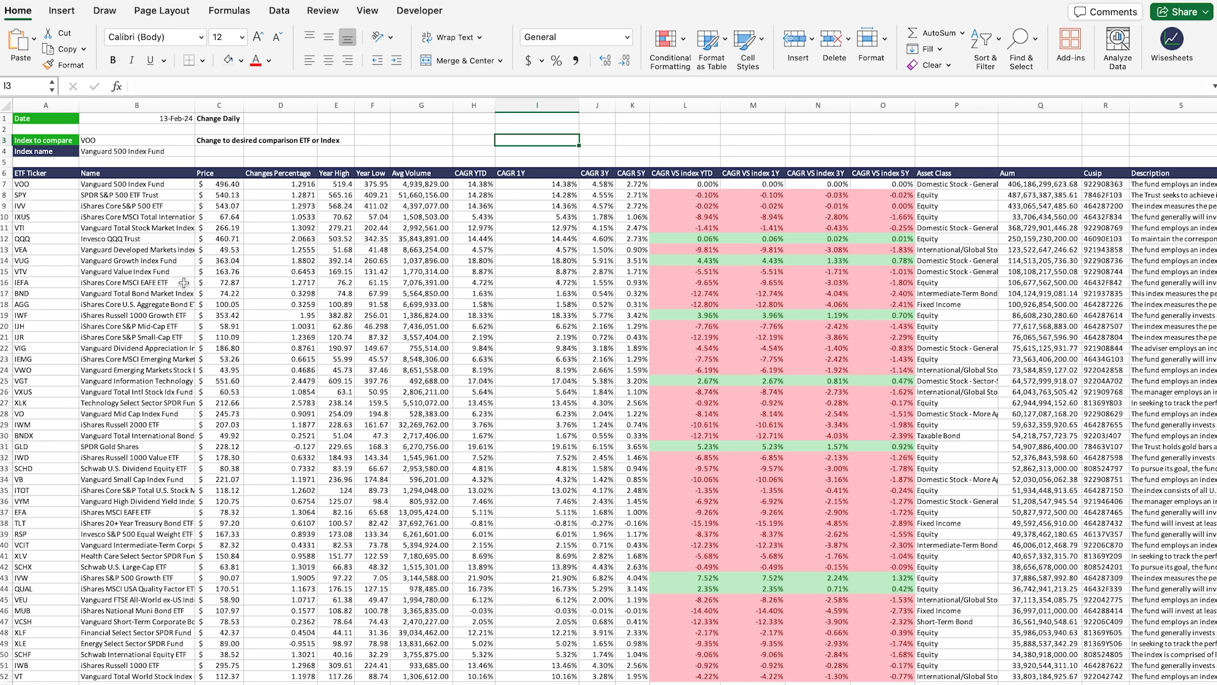
Step: Re-enter the =WISEPRICE(A7:A52,B6:G6) formula in B7 of the ETF comparison sheet to refresh the data for all tickers
click(160, 247)
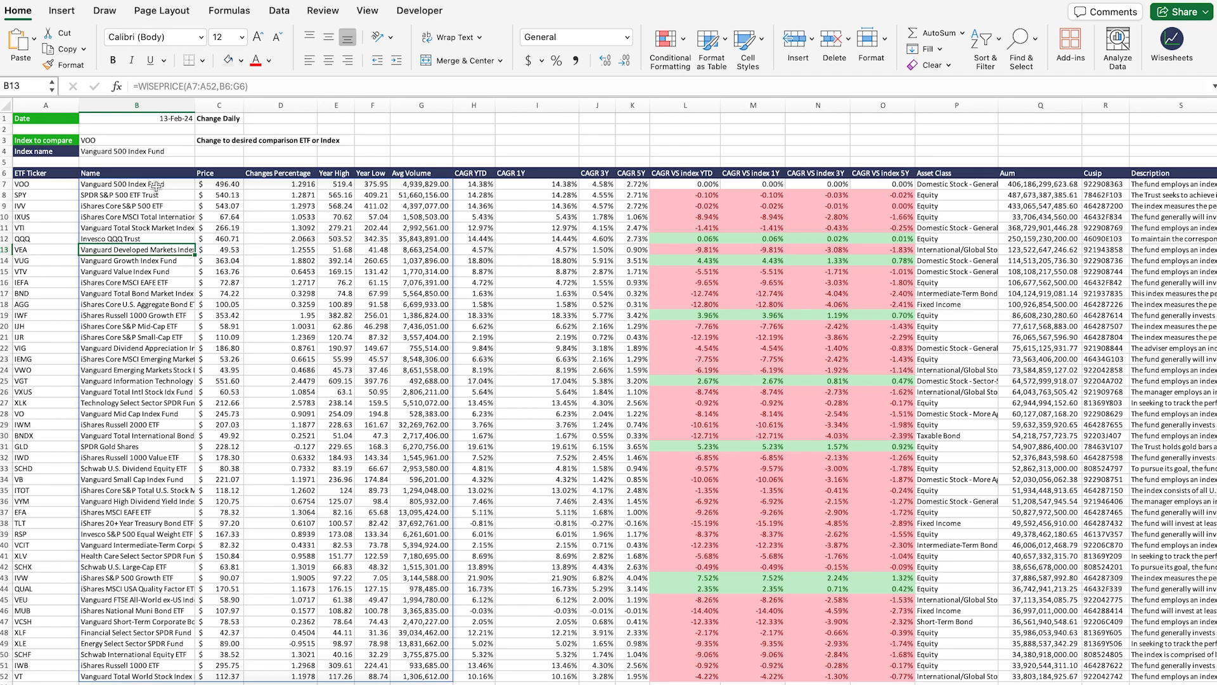
drag(30, 195, 40, 654)
click(142, 196)
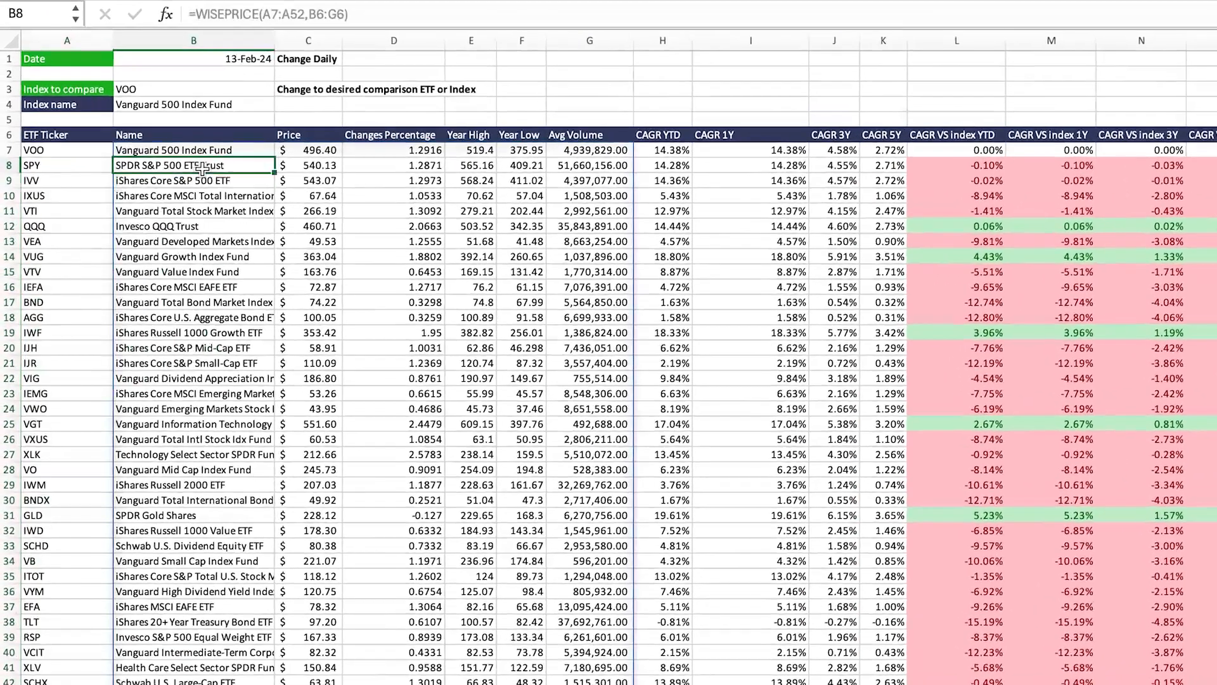
click(132, 182)
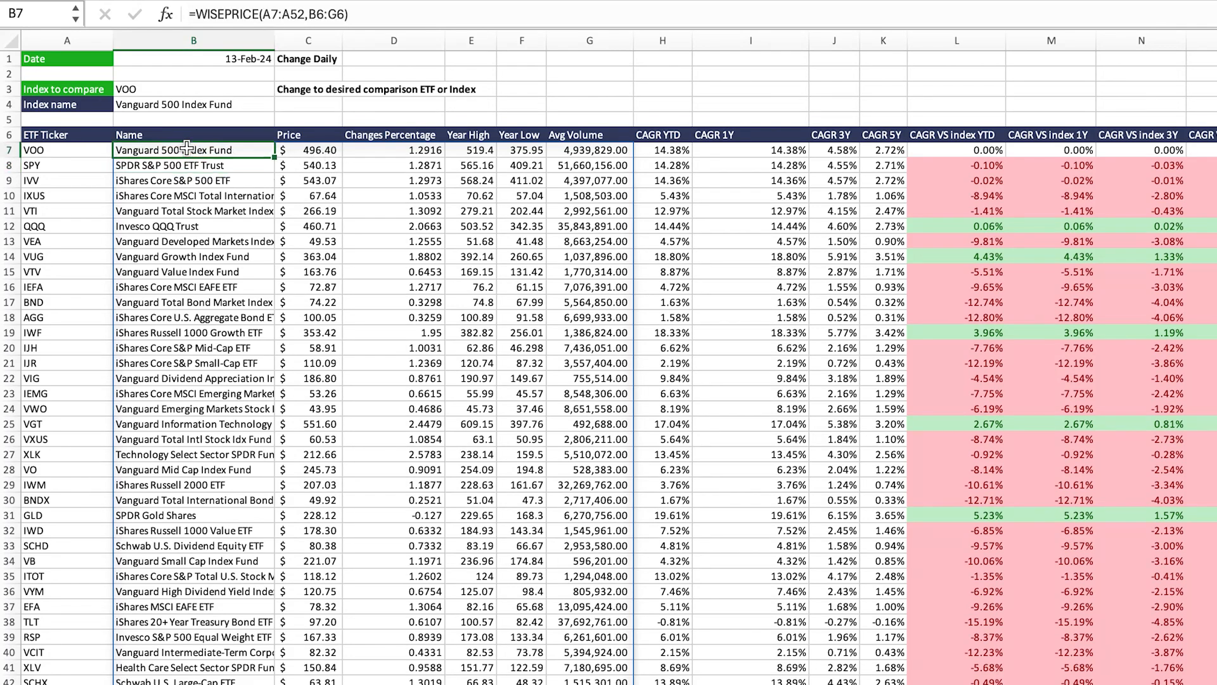
click(382, 16)
key(Return)
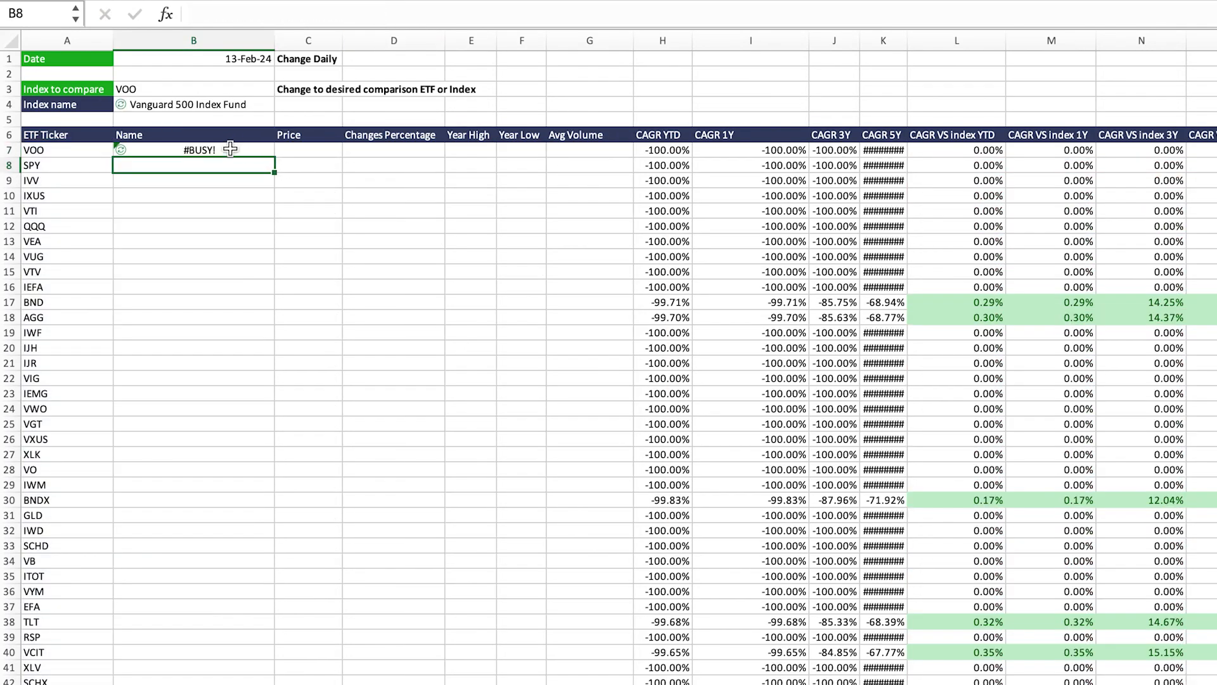
Step: Examine the data headers in row 6 of the ETF sheet from Price through Year Low, and the columns further across
key(Up)
key(Up)
click(332, 135)
click(380, 135)
click(472, 134)
click(532, 135)
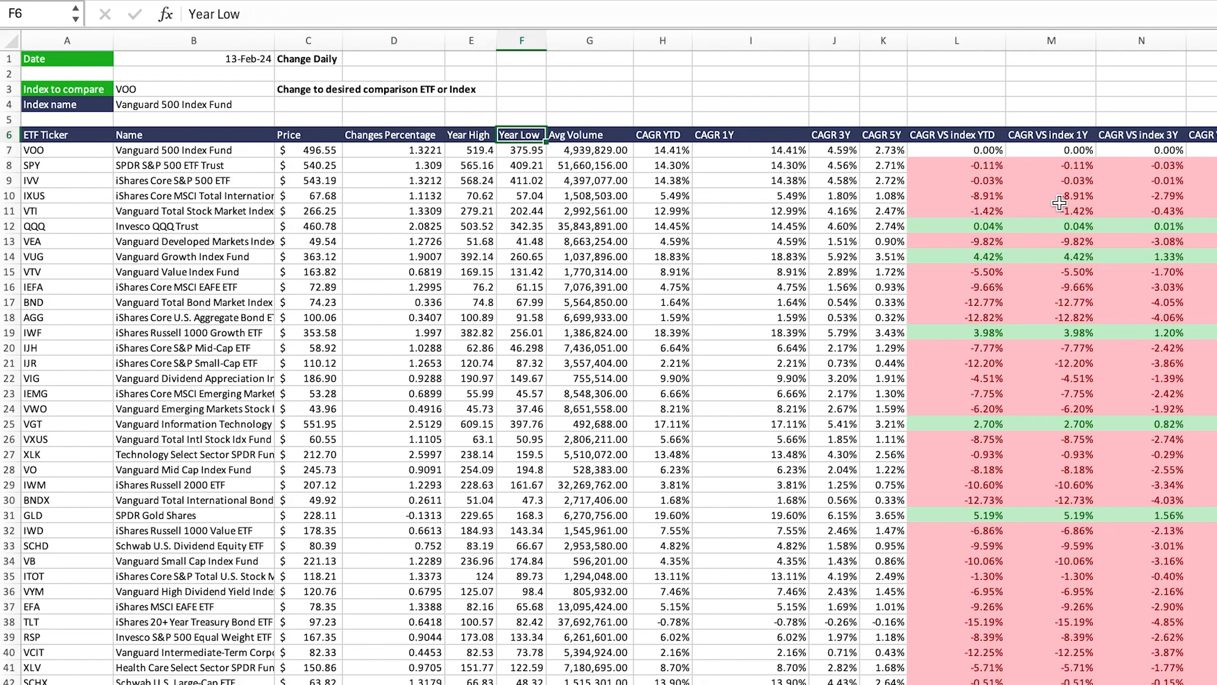
scroll(1060, 213, right, 3)
scroll(1062, 219, right, 10)
scroll(1090, 222, left, 15)
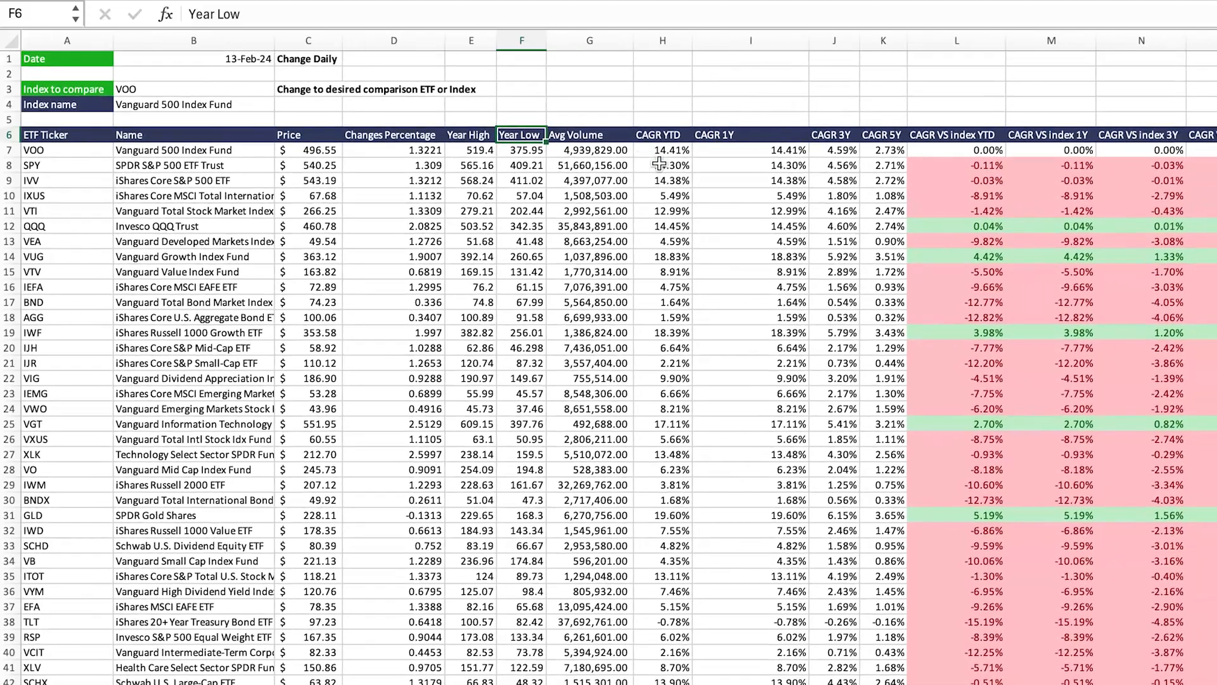
Step: Examine the CAGR YTD, 1Y, 3Y and 5Y return headers in row 6
scroll(659, 164, right, 1)
click(627, 135)
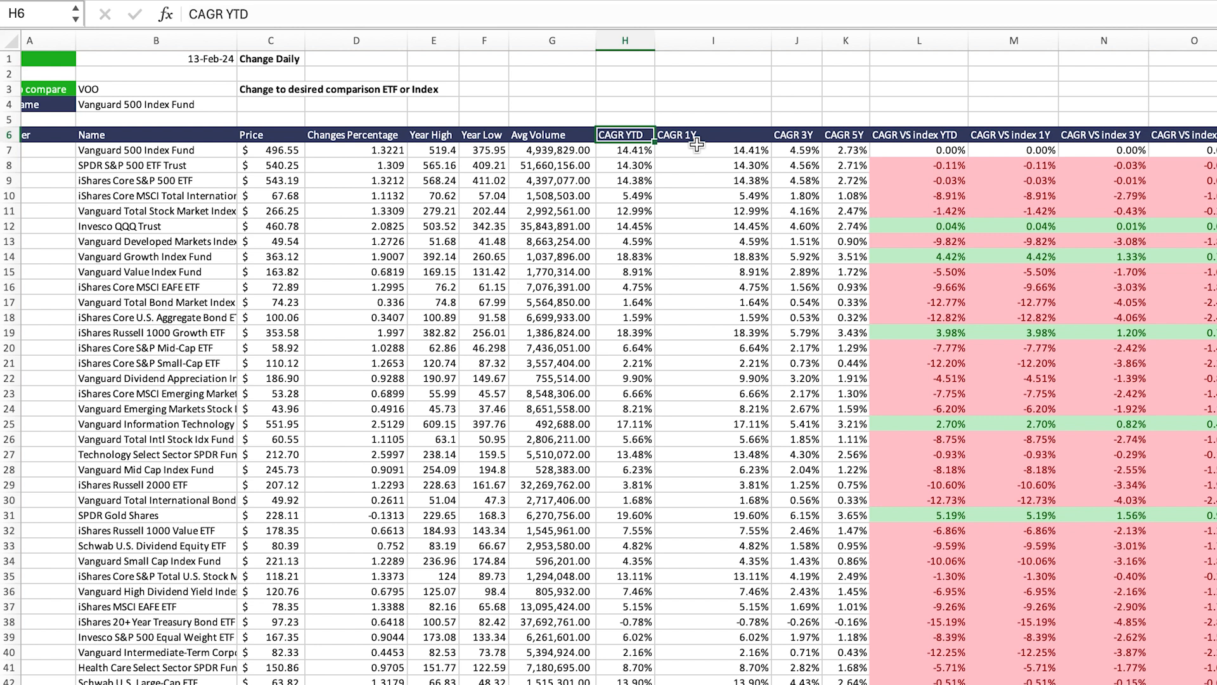
click(715, 137)
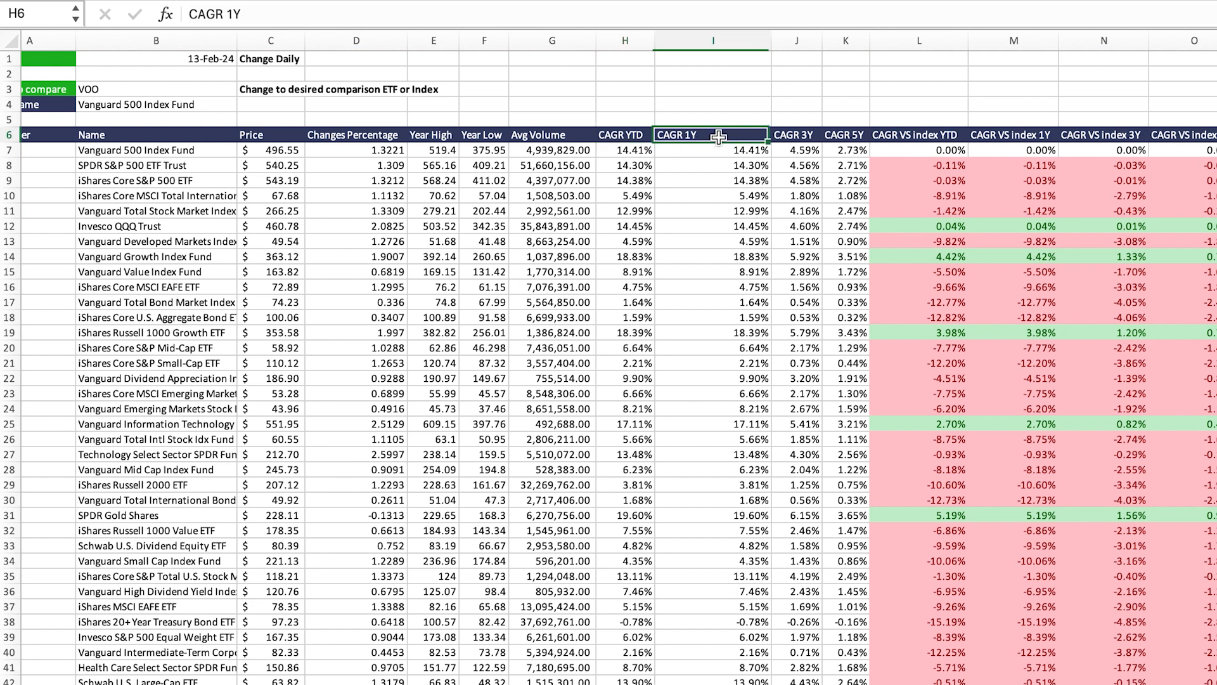
click(793, 137)
click(843, 135)
click(630, 134)
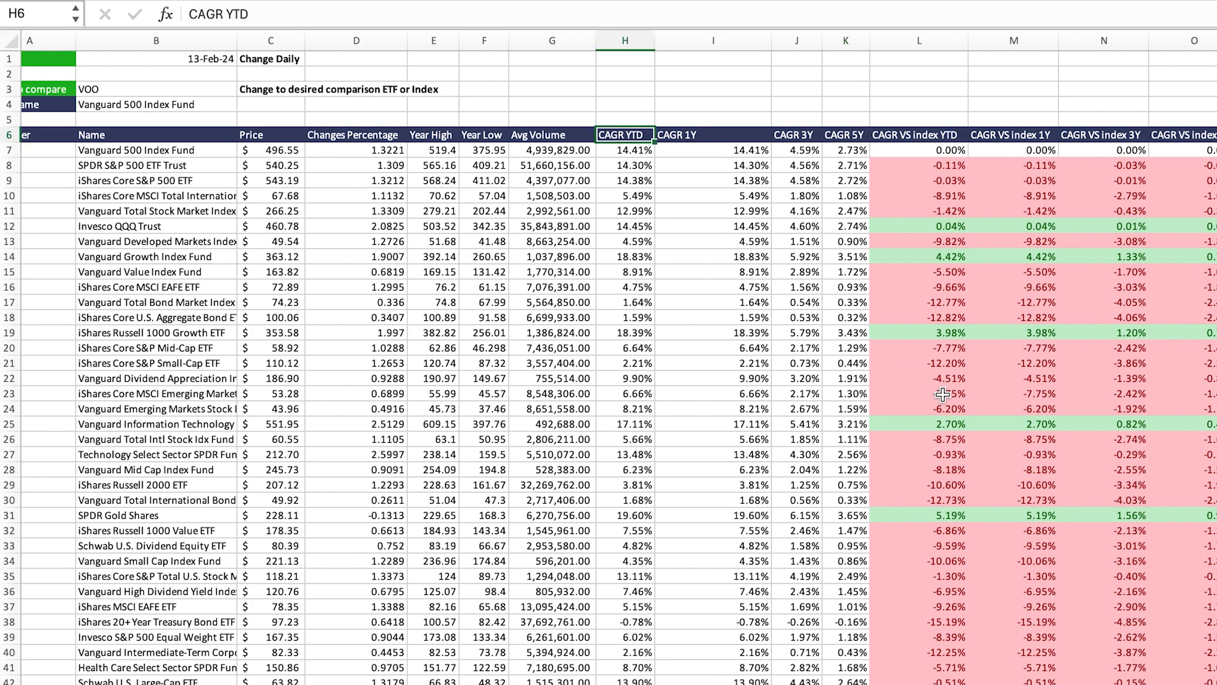
Step: Inspect the SUM, INDEX and WISEPRICE formula for Dividend YTD in AD7 and its reference to the date in B1
scroll(951, 390, right, 15)
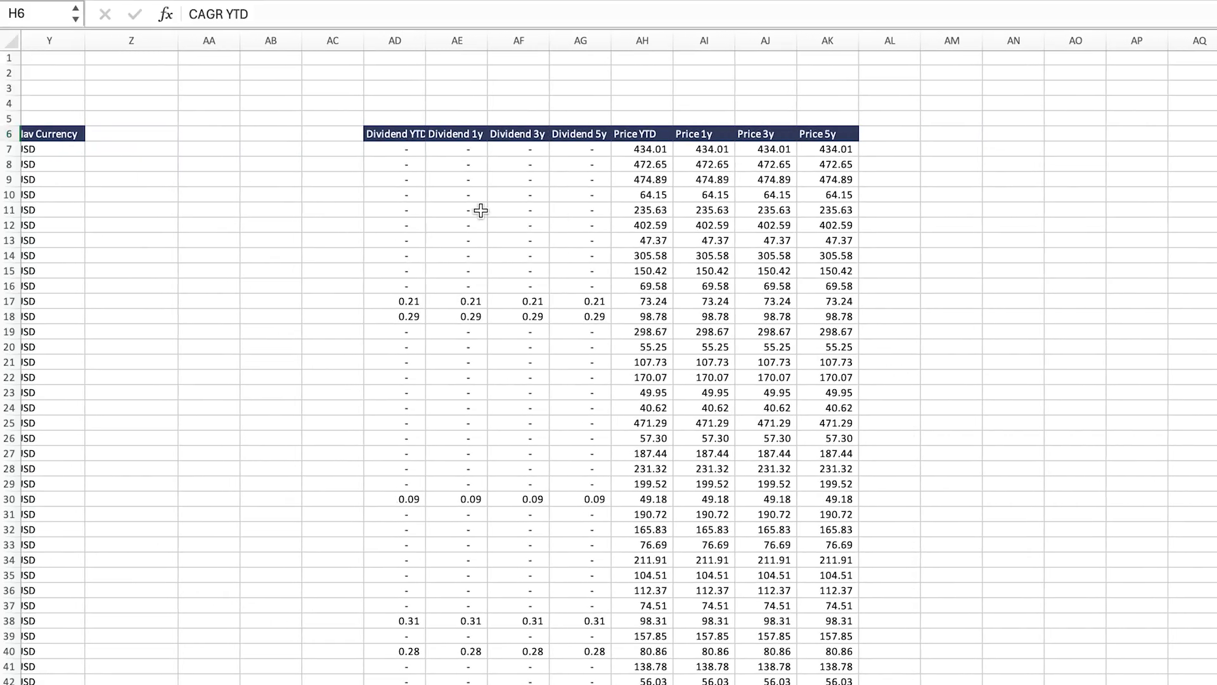
click(404, 152)
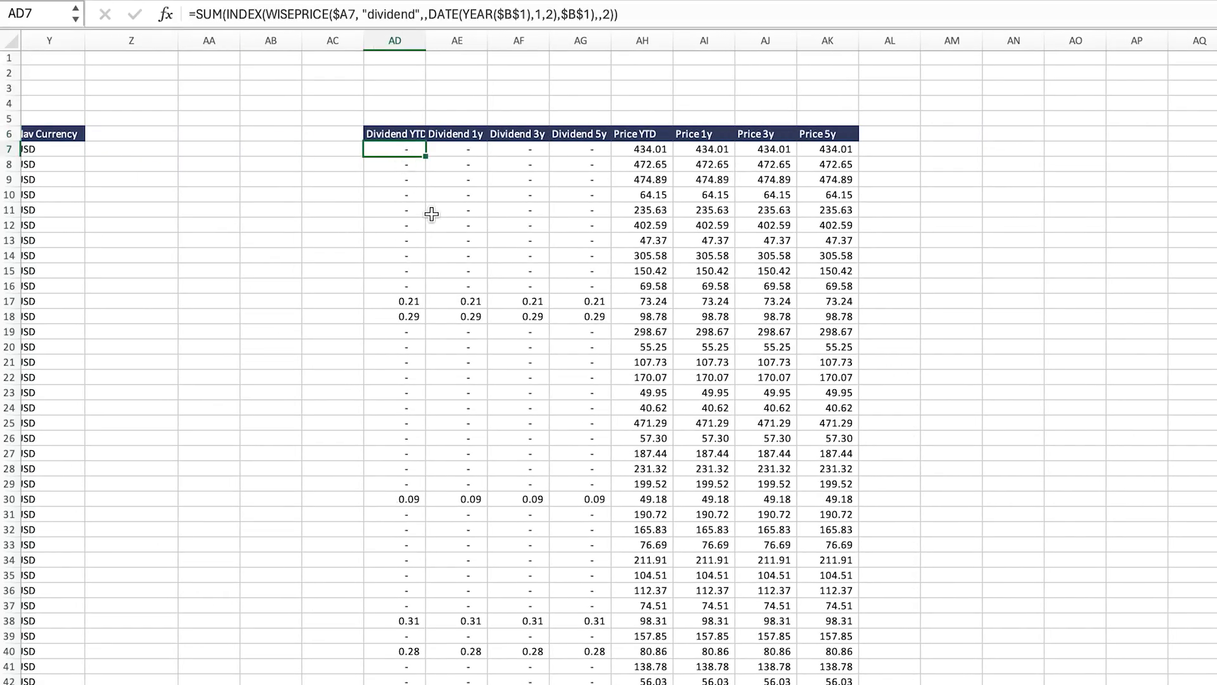
click(644, 14)
scroll(773, 236, left, 15)
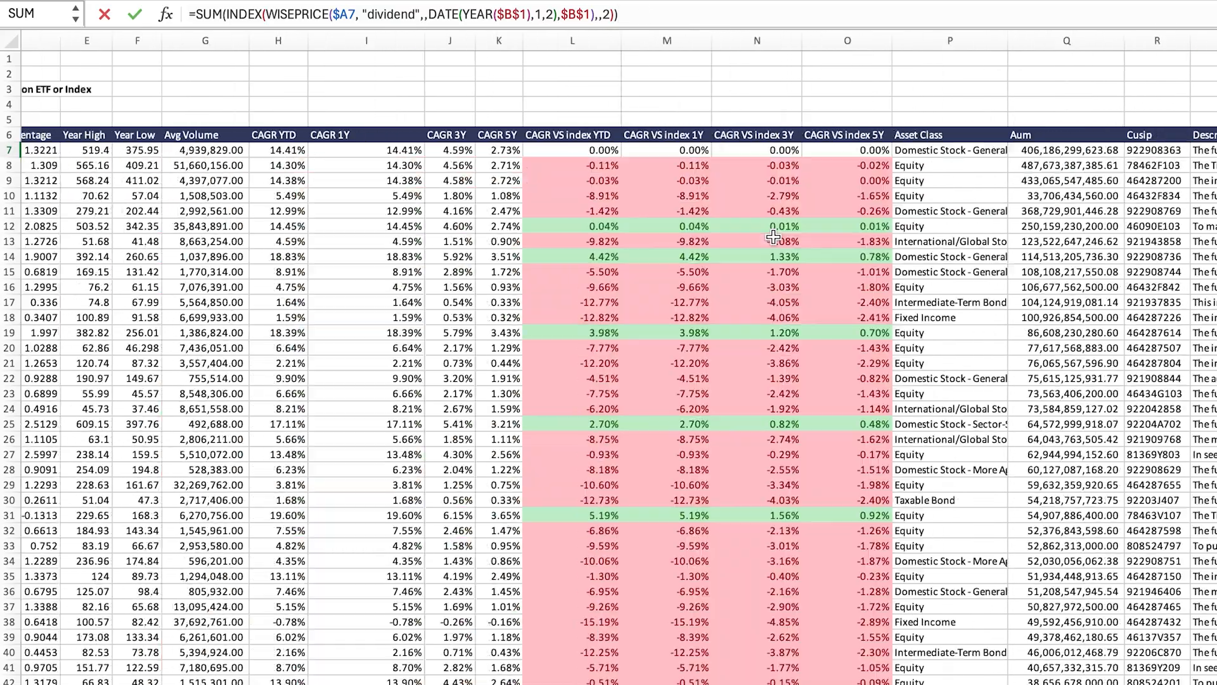
scroll(774, 236, right, 12)
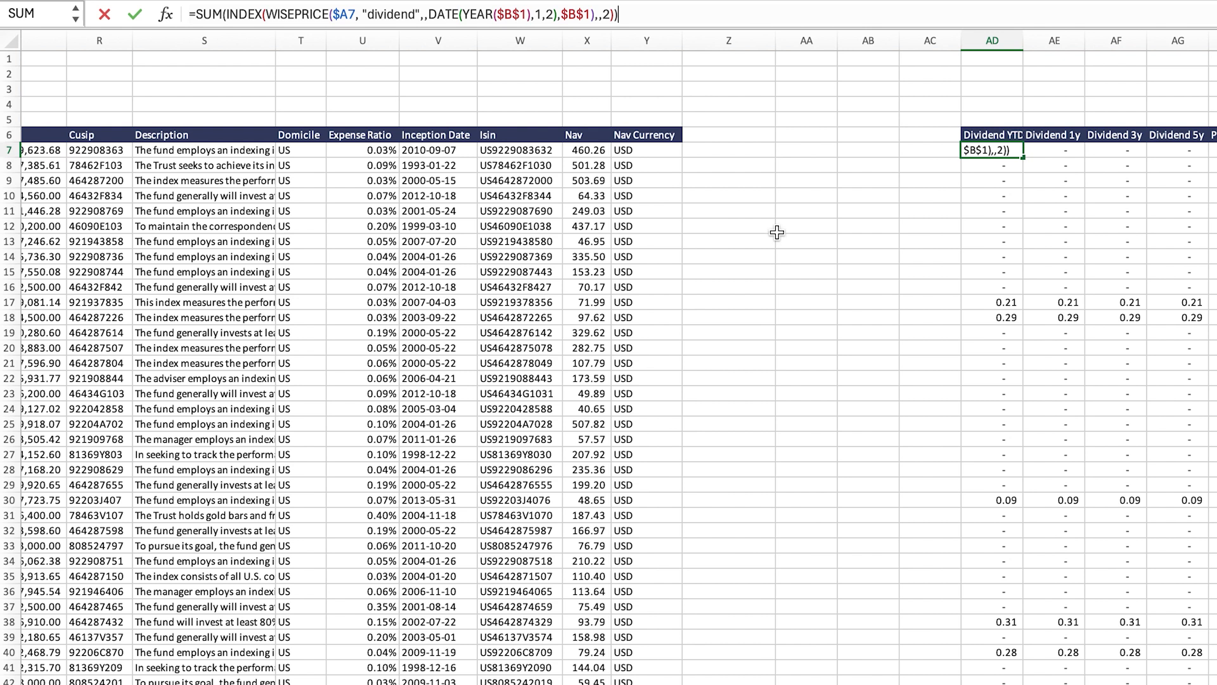
key(Return)
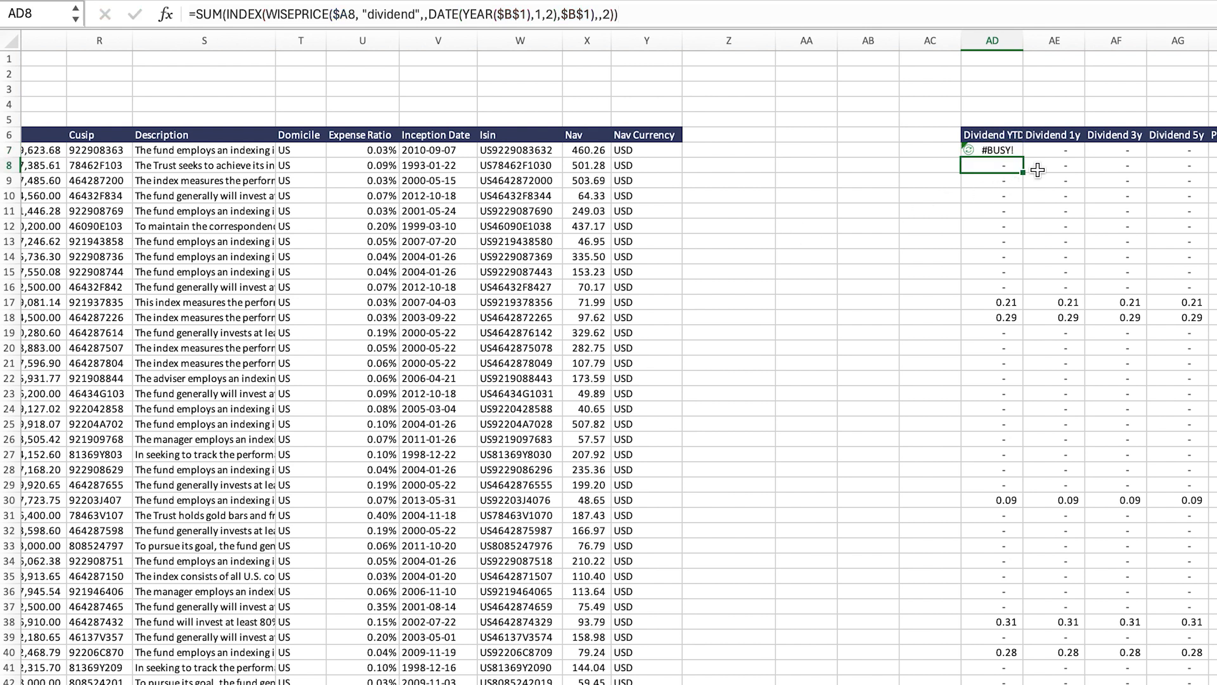
Step: Inspect the Dividend 1y formula in AE7 and the Dividend 5y formula in AG7
click(1048, 152)
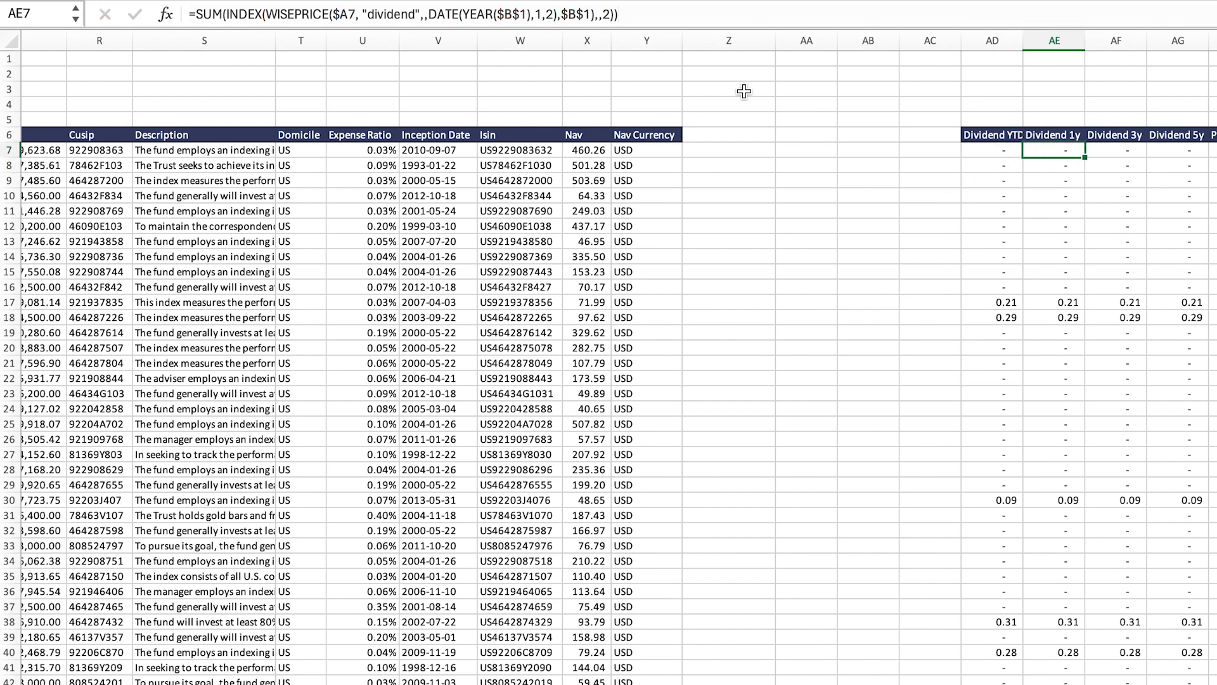
click(656, 17)
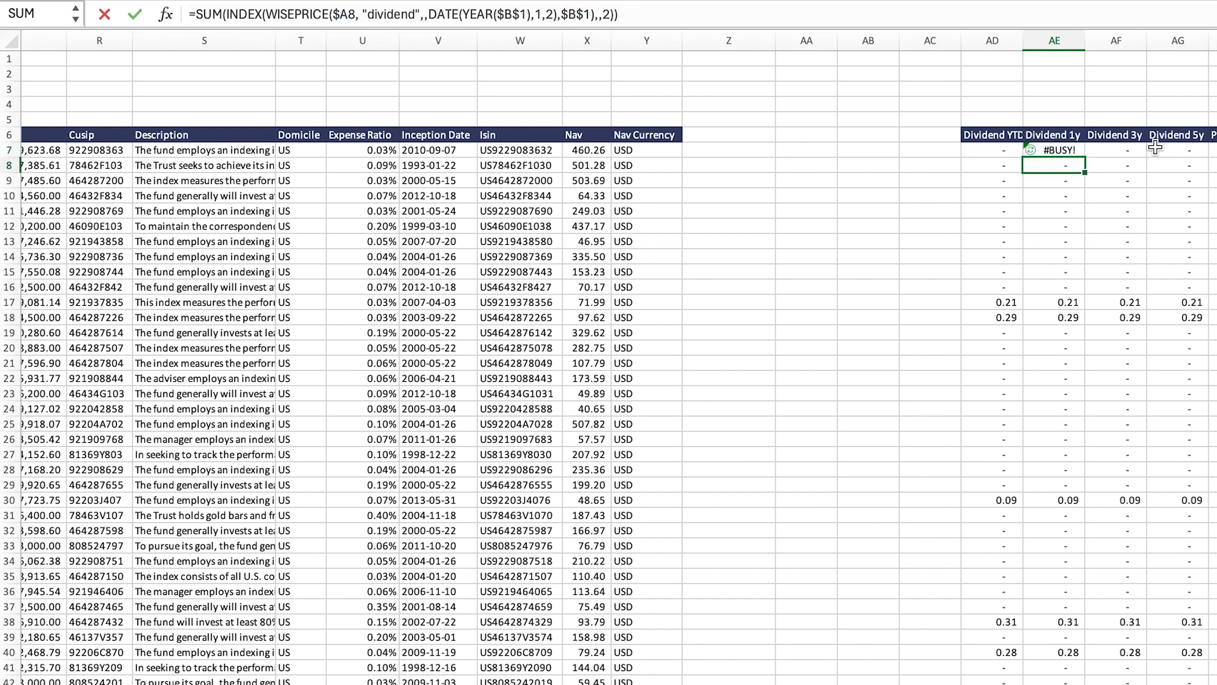
click(1154, 150)
click(643, 13)
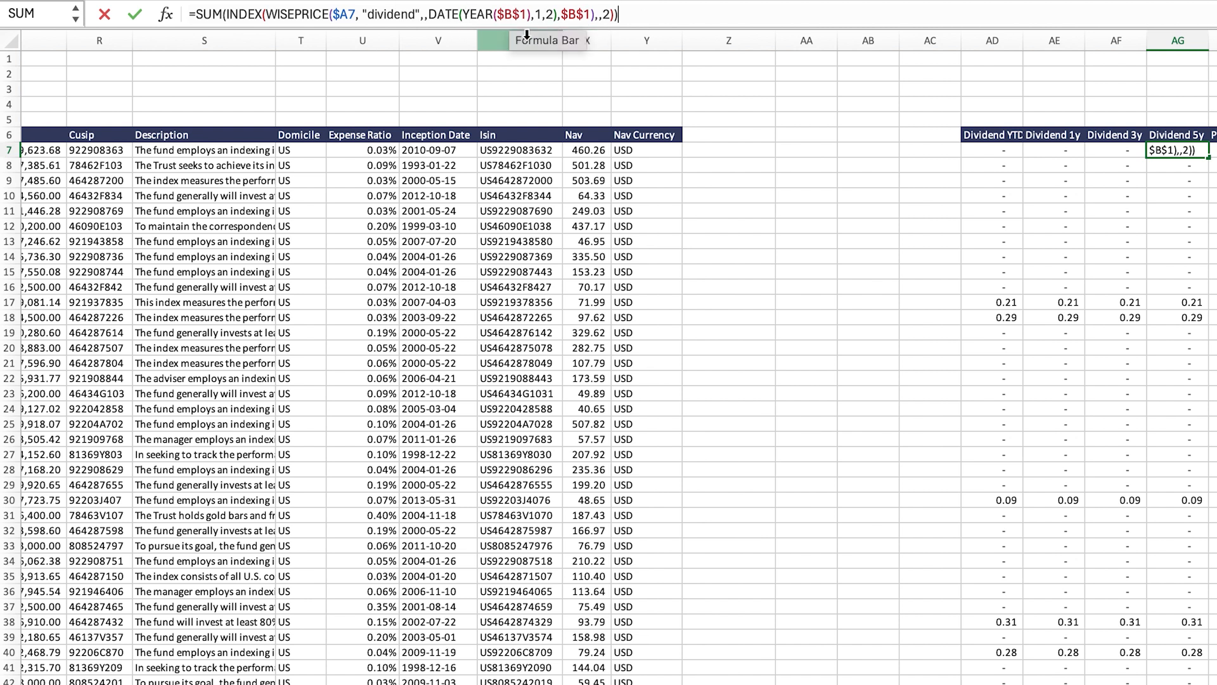
key(Return)
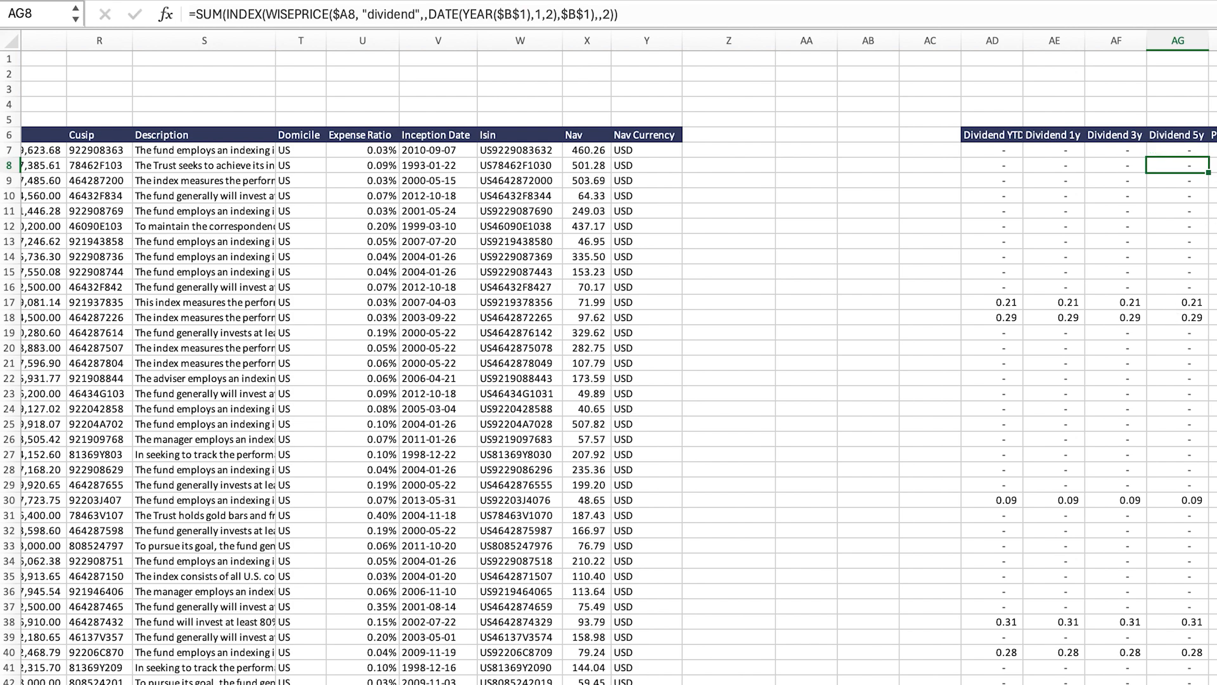
Step: Inspect the historical closing price formulas in row 7 from Price YTD through Price 5y
key(Right)
key(Up)
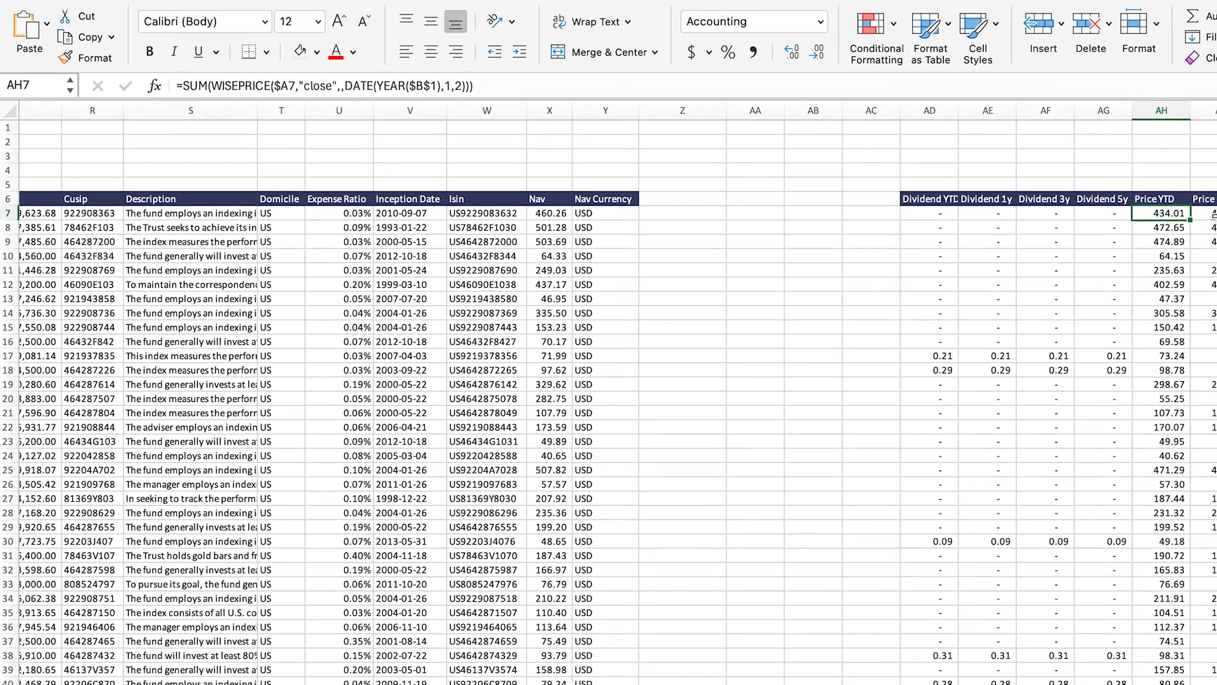
key(Right)
key(Right)
key(Right)
click(1158, 214)
Step: Inspect the return formulas in H7 through K7 that combine price and dividends for YTD, 1Y, 3Y and 5Y
scroll(1024, 340, left, 15)
click(617, 214)
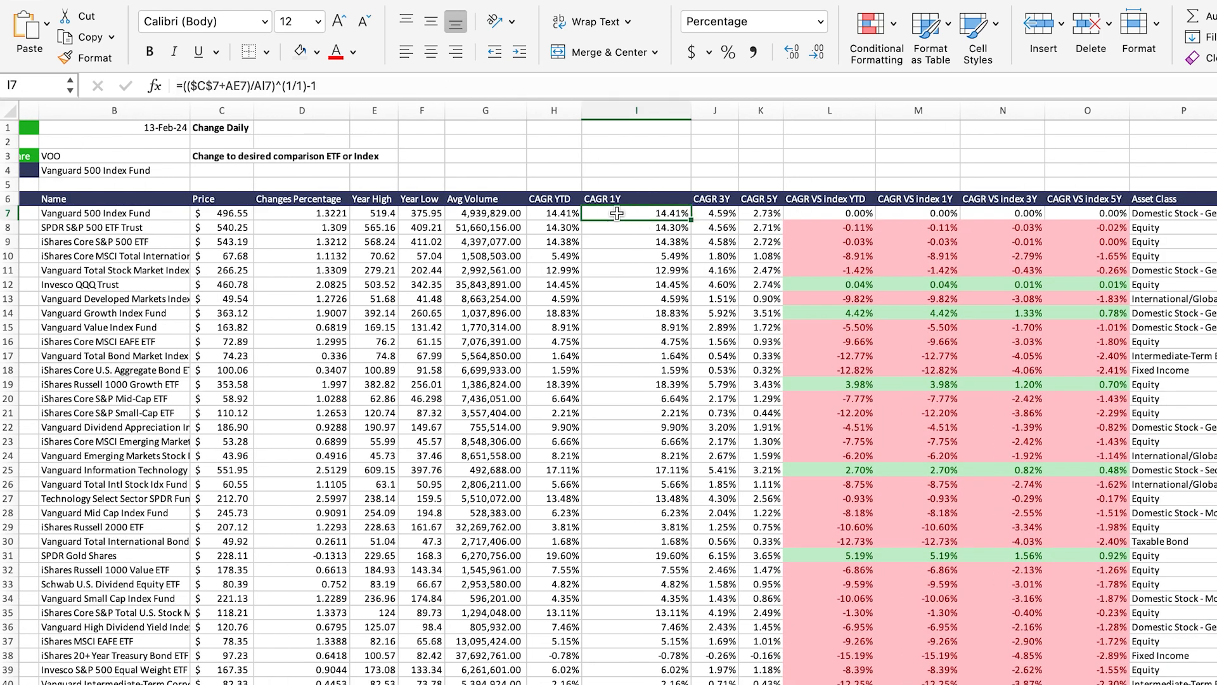
click(715, 215)
click(753, 216)
click(662, 217)
click(558, 213)
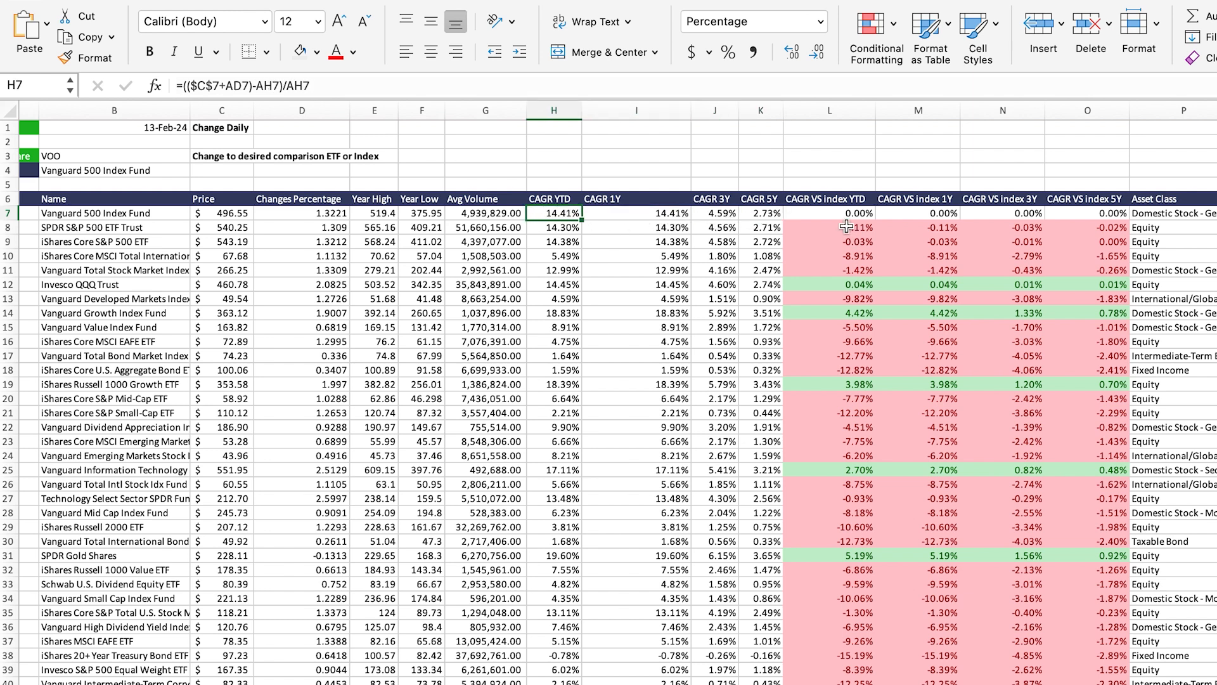
Step: Examine the CAGR VS index columns L through O and their color-coded differences from the VOO benchmark
drag(836, 215, 1078, 683)
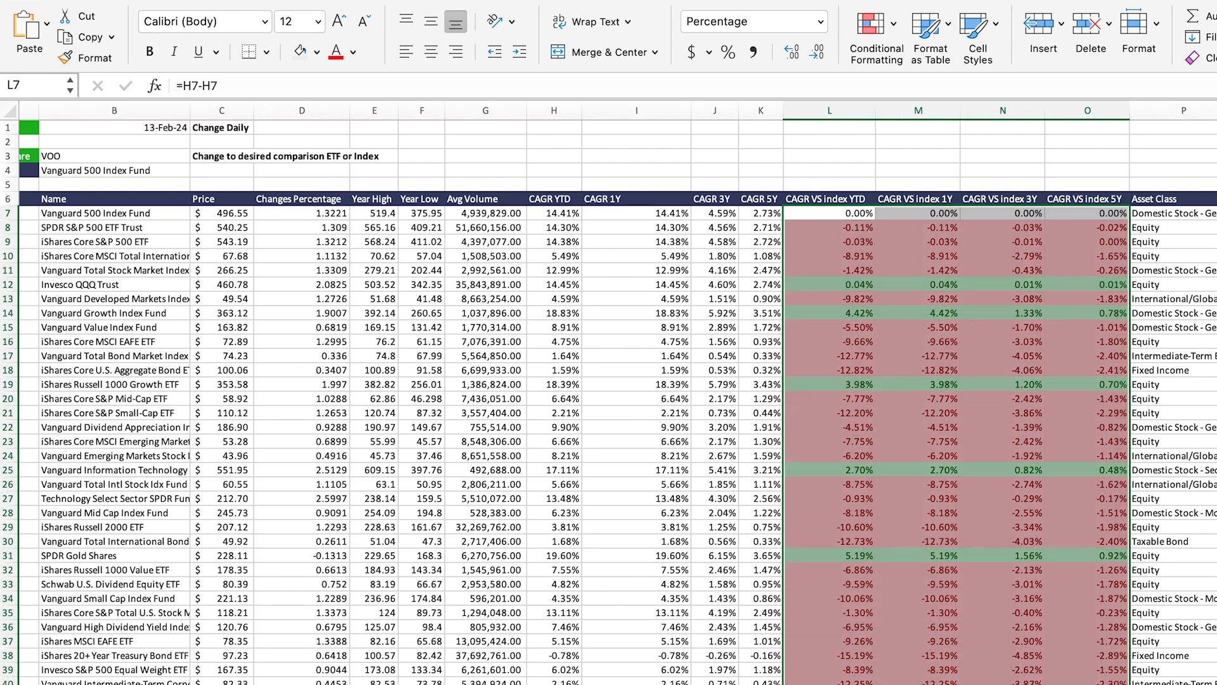
drag(824, 217, 1087, 684)
scroll(374, 305, left, 2)
click(81, 214)
click(189, 217)
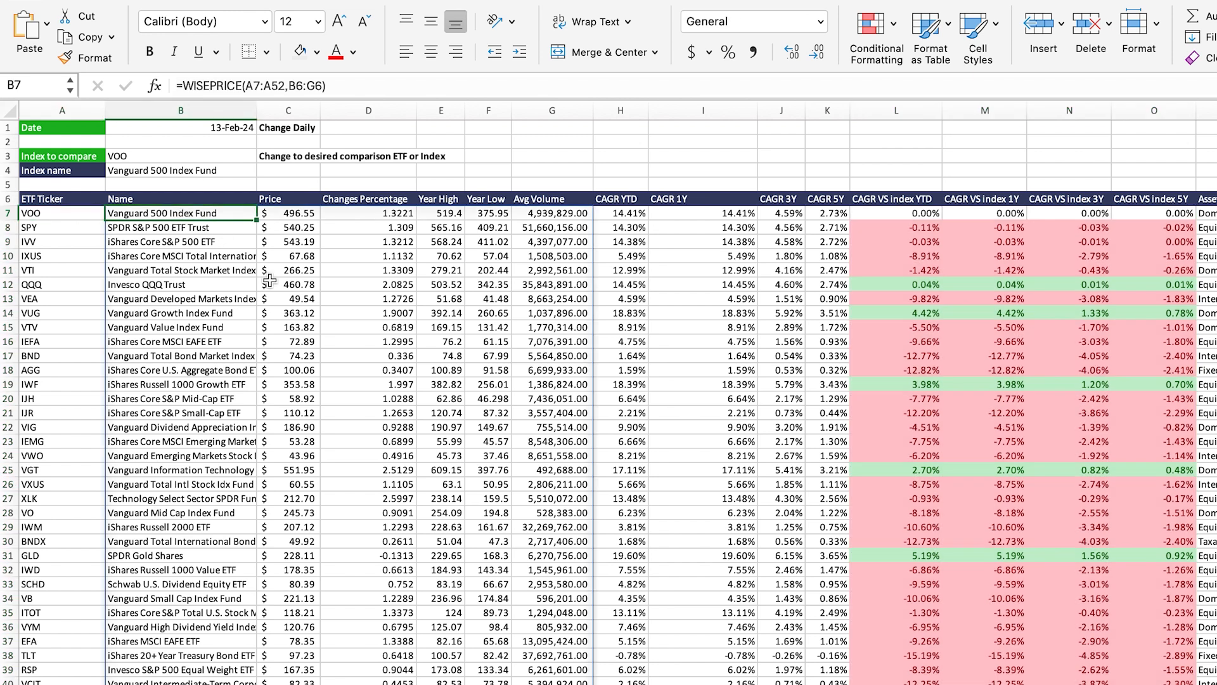
drag(922, 284, 1146, 684)
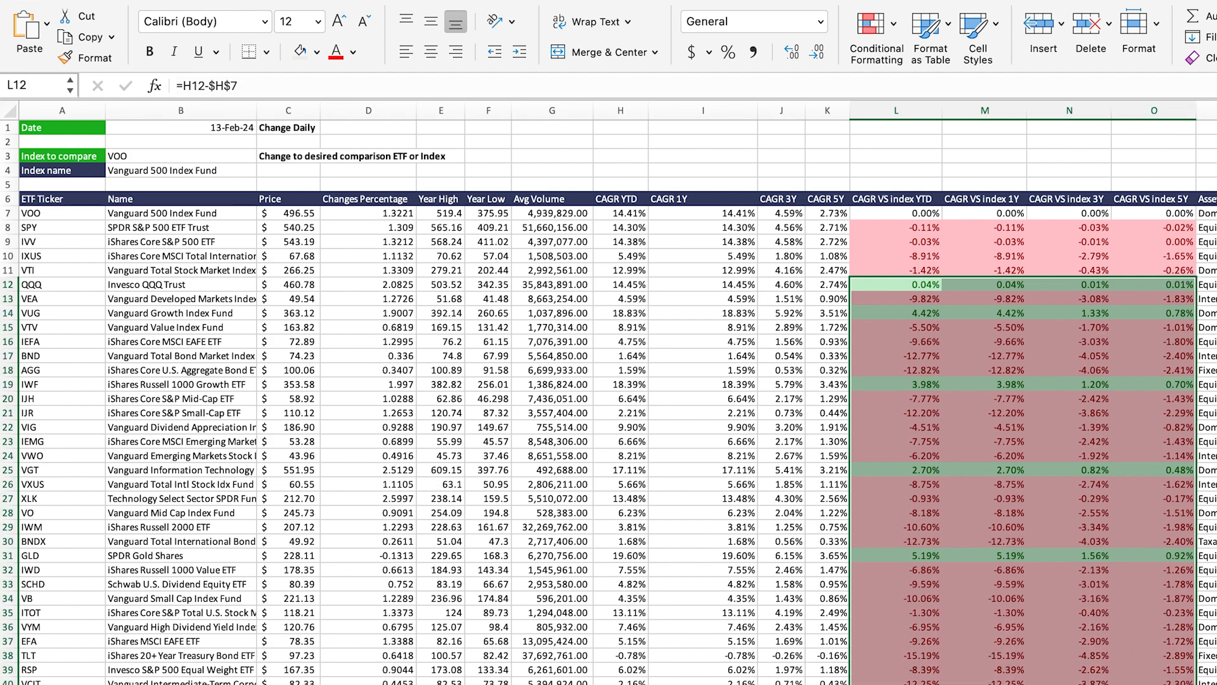
click(1154, 684)
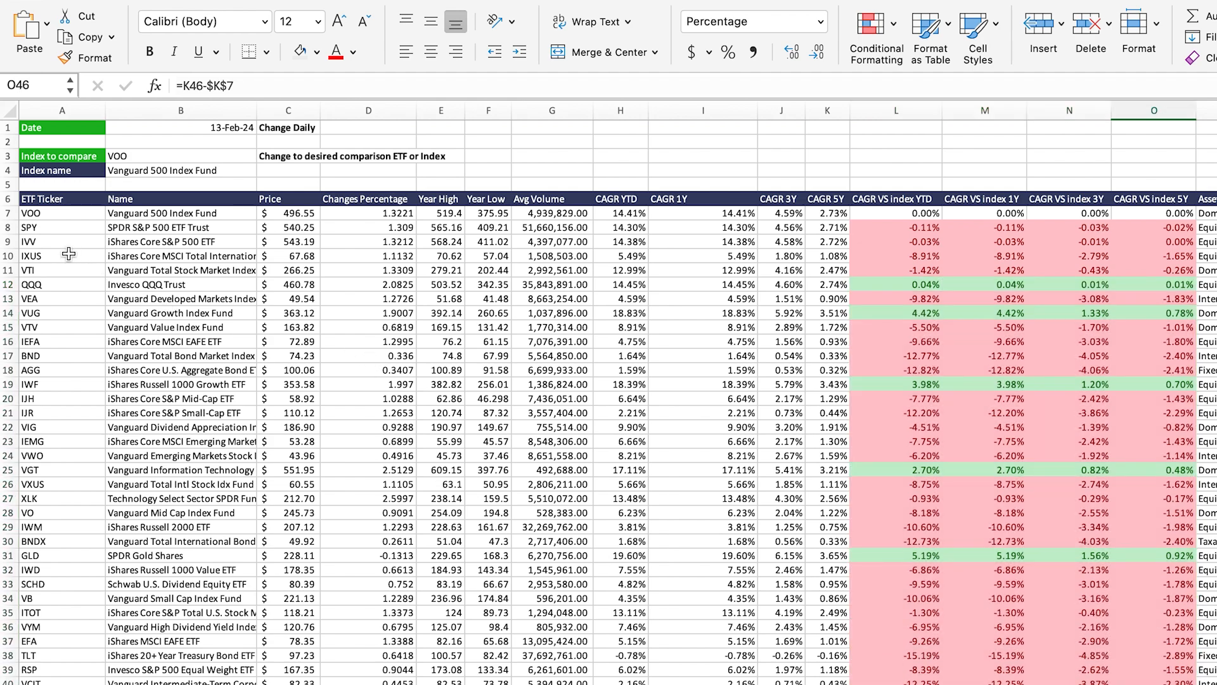
Step: Replace the ETF ticker in A9 with AAPL
click(45, 241)
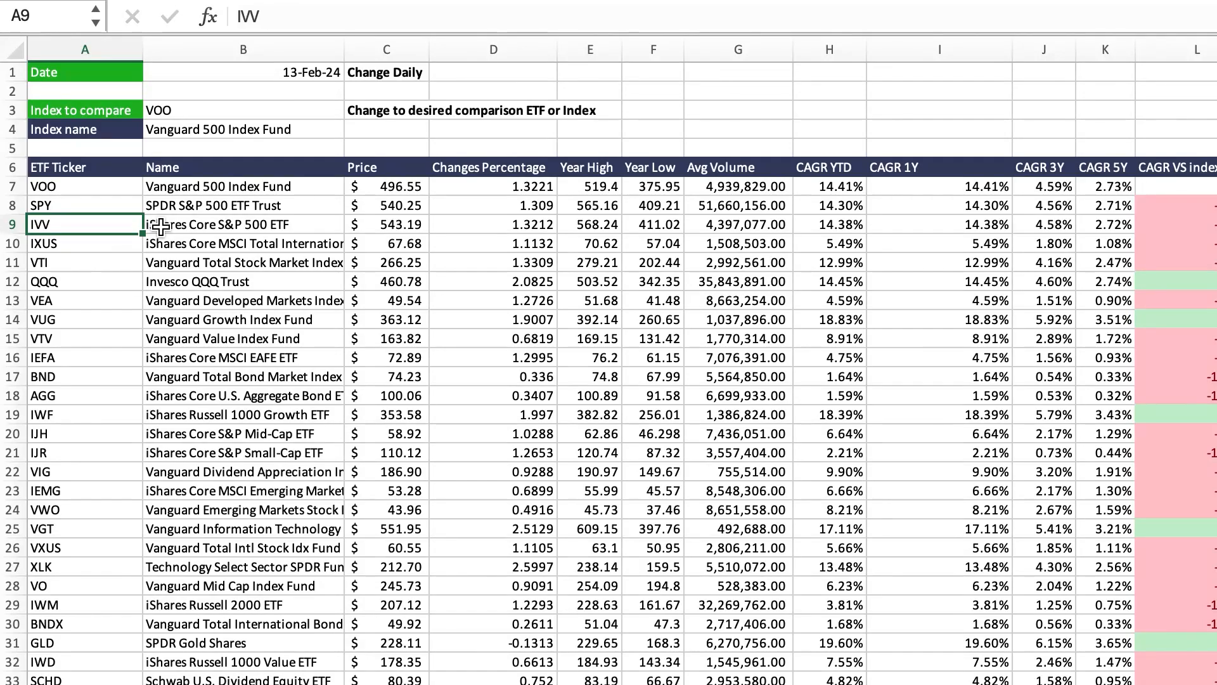
text(AAPL)
key(Return)
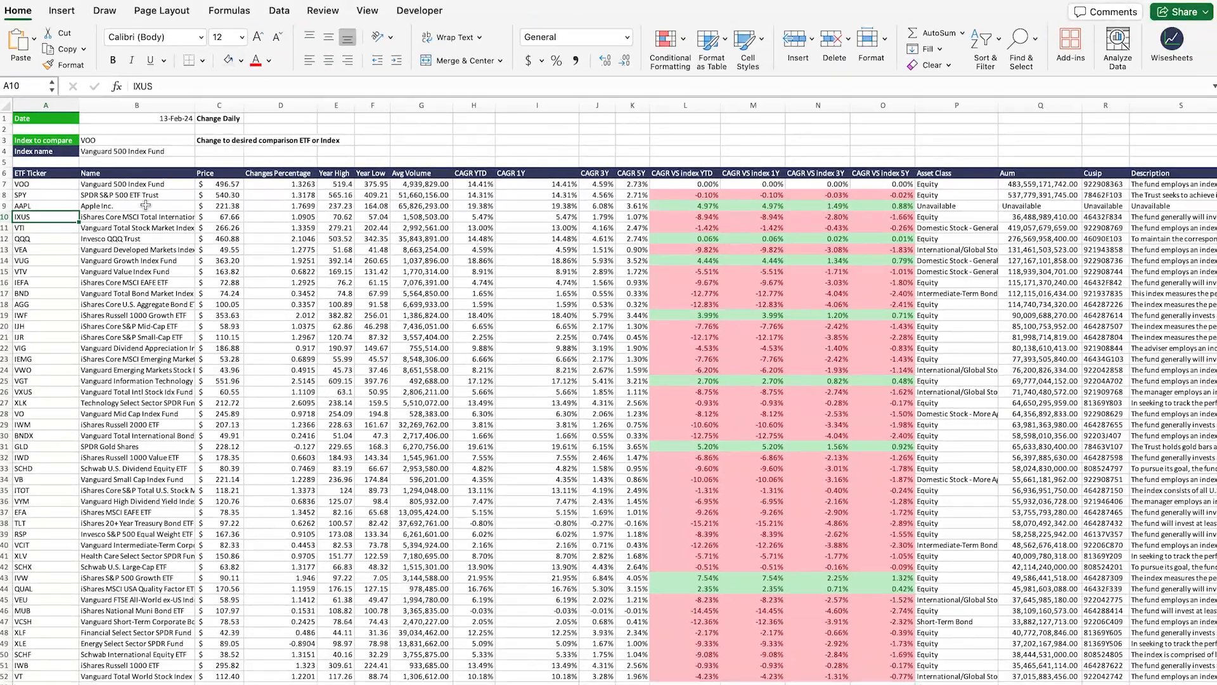
Step: Review the AAPL results across row 9, including its CAGR VS index values for YTD, 1Y, 3Y and 5Y
key(Up)
key(Right)
key(Right)
key(Right)
key(Right)
key(Right)
key(Right)
key(Right)
key(Right)
key(Right)
key(Right)
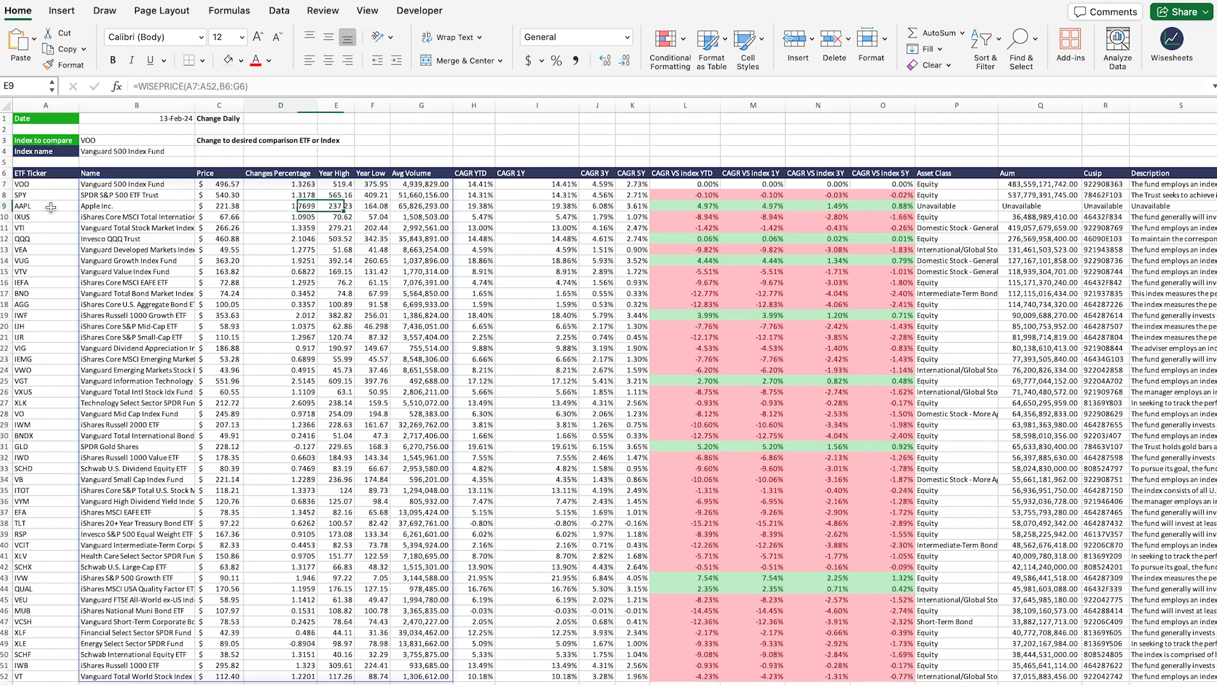
key(Right)
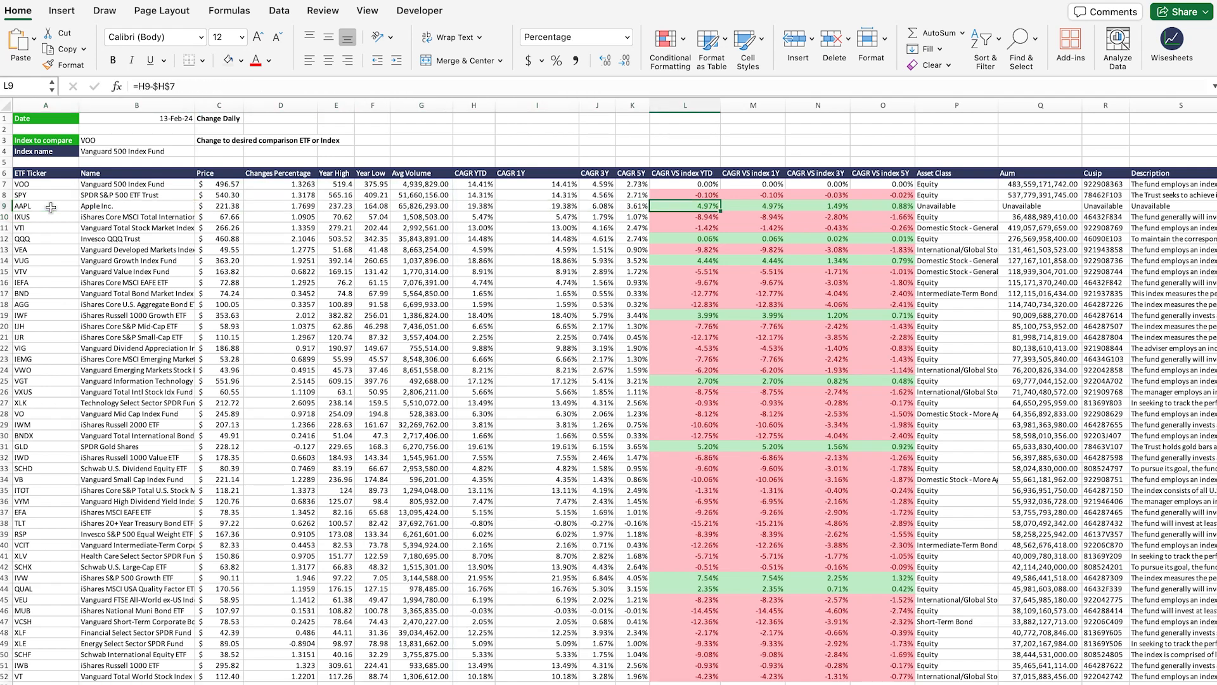
key(Right)
key(Right)
key(Right)
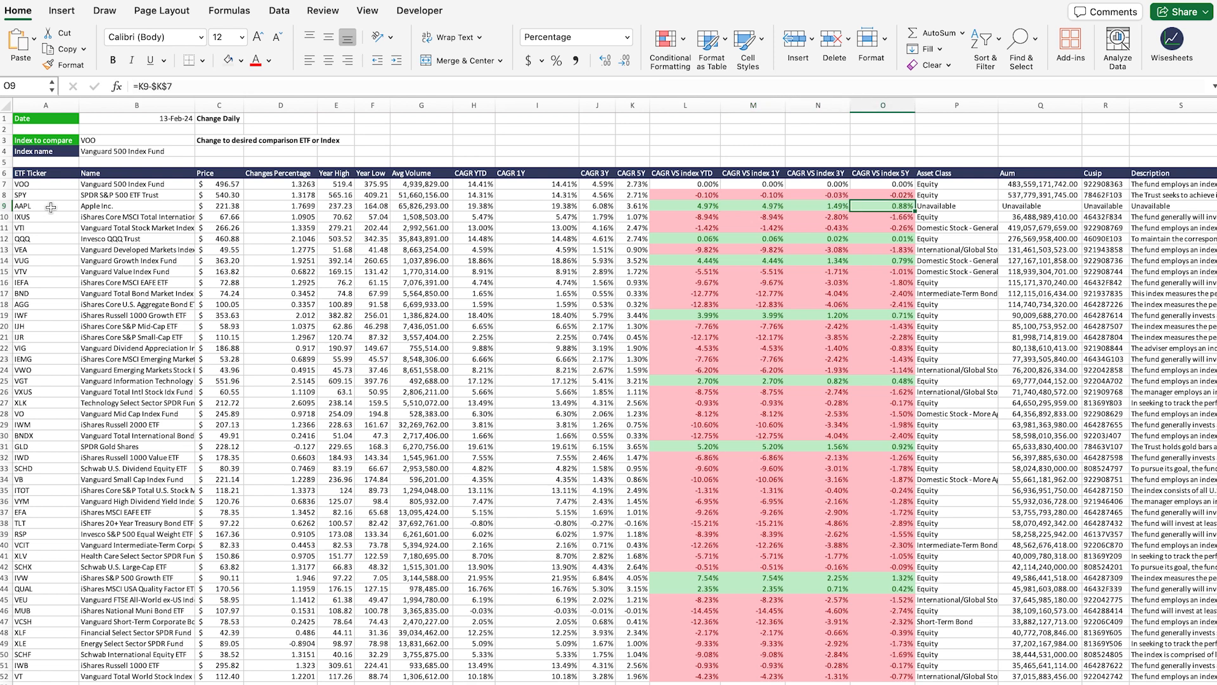
key(Left)
key(Left)
key(Left)
key(Down)
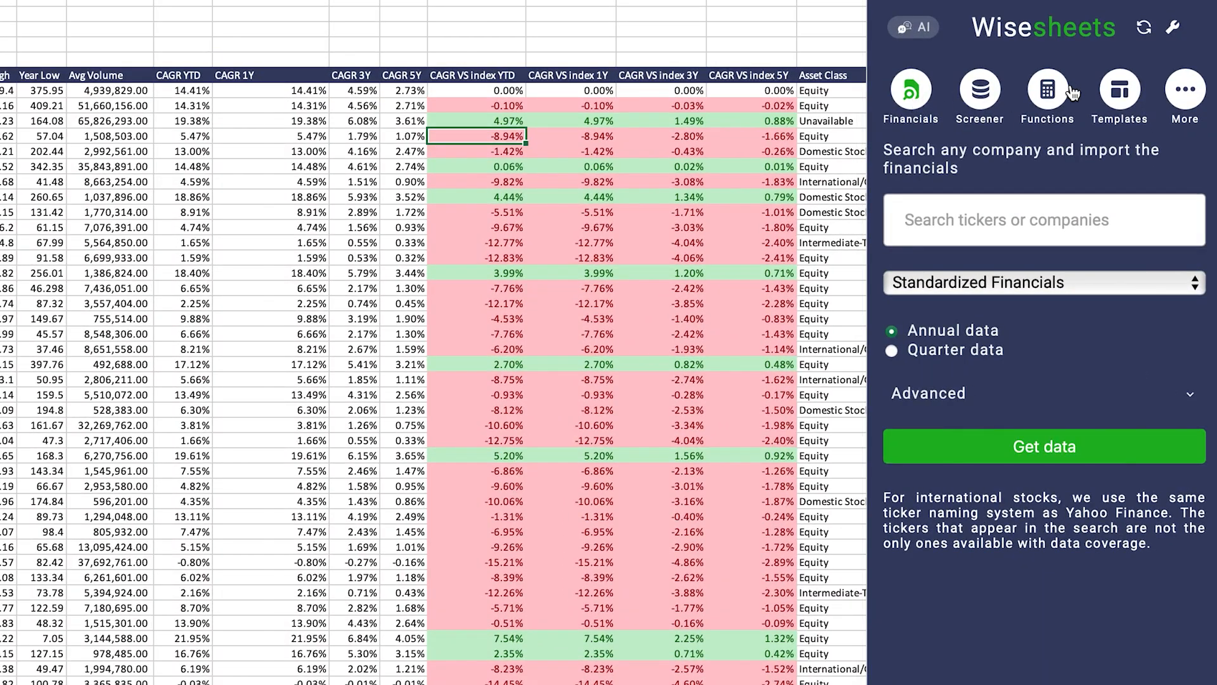
Step: Open the Wisesheets pre-made templates and browse the available spreadsheets
click(1120, 91)
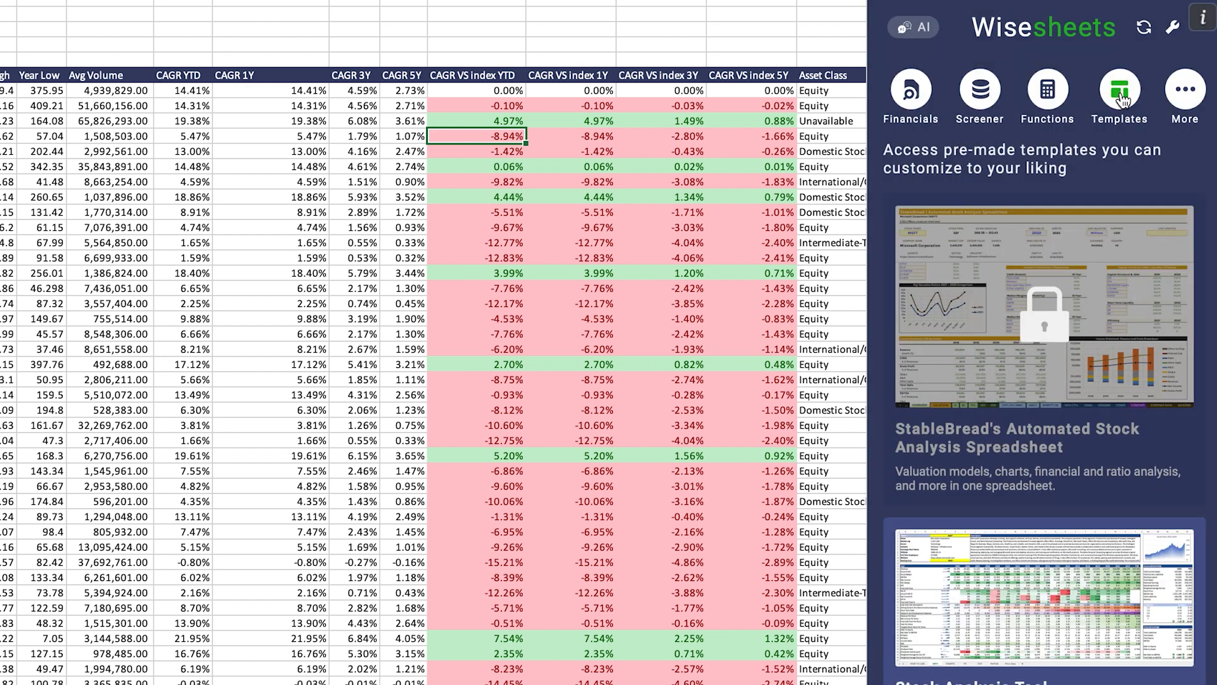
scroll(1055, 92, down, 3)
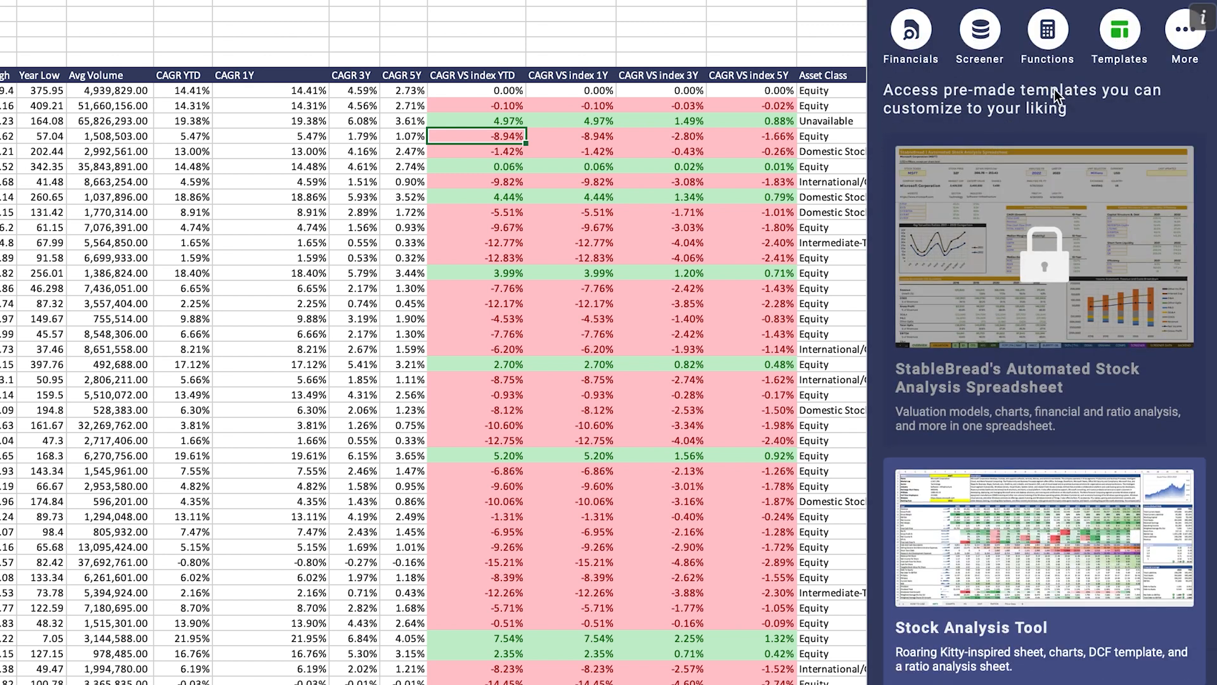
scroll(1056, 100, down, 3)
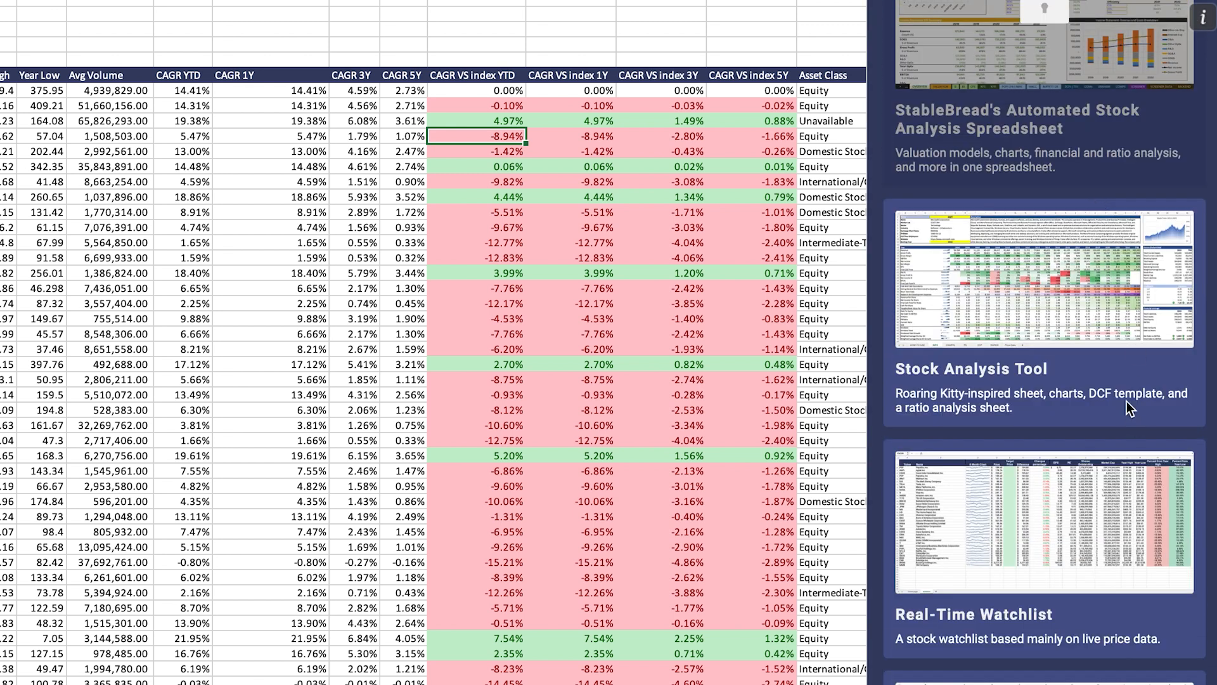
Step: Browse further through the template list, covering the Real-Time Watchlist, Discounted Cash Flow and ETF/Fund Comparison spreadsheets
scroll(1128, 407, down, 10)
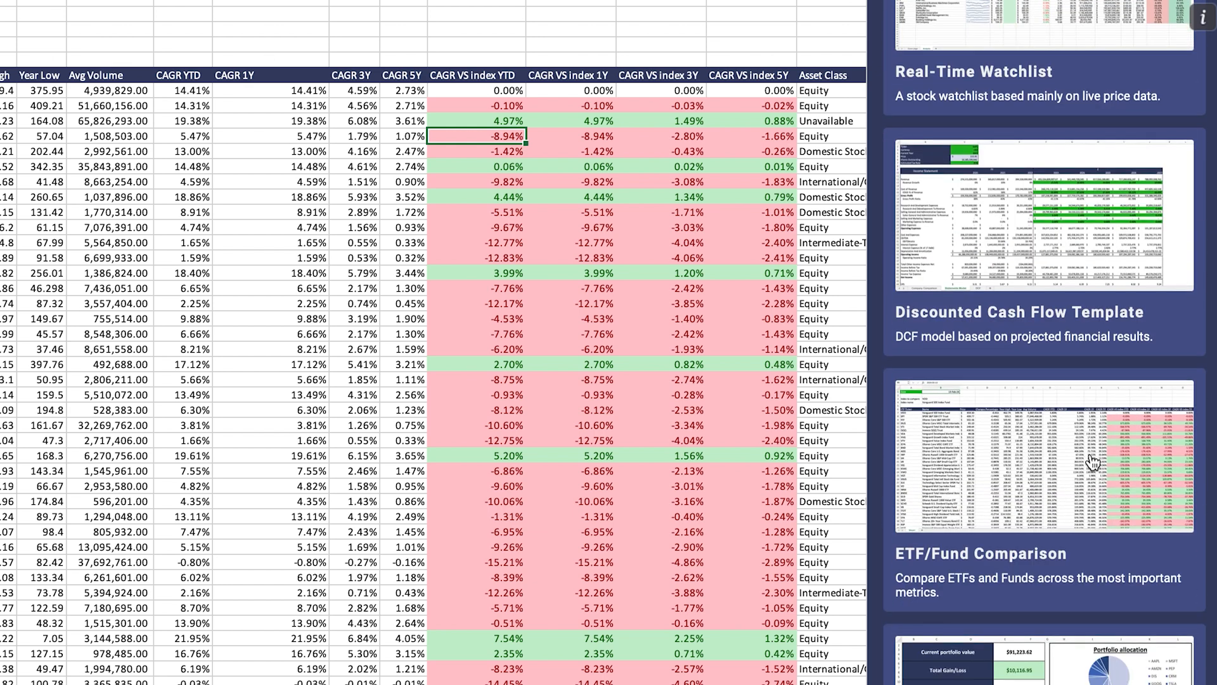
scroll(1090, 435, up, 6)
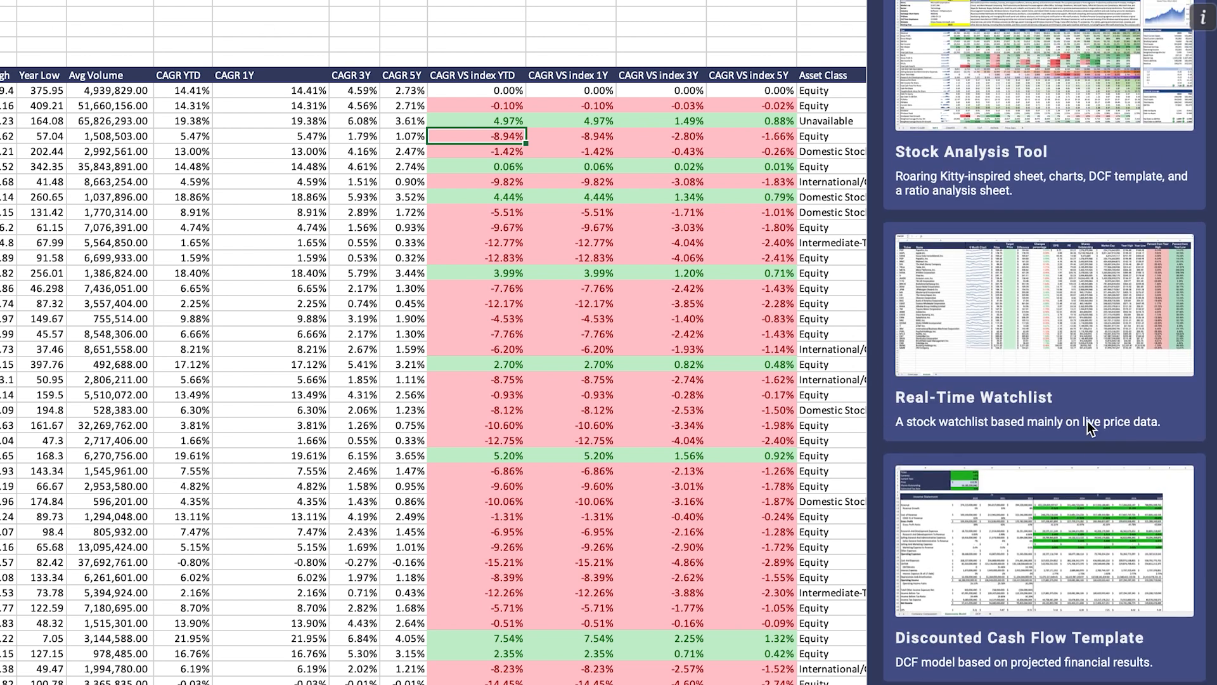
scroll(1087, 421, down, 15)
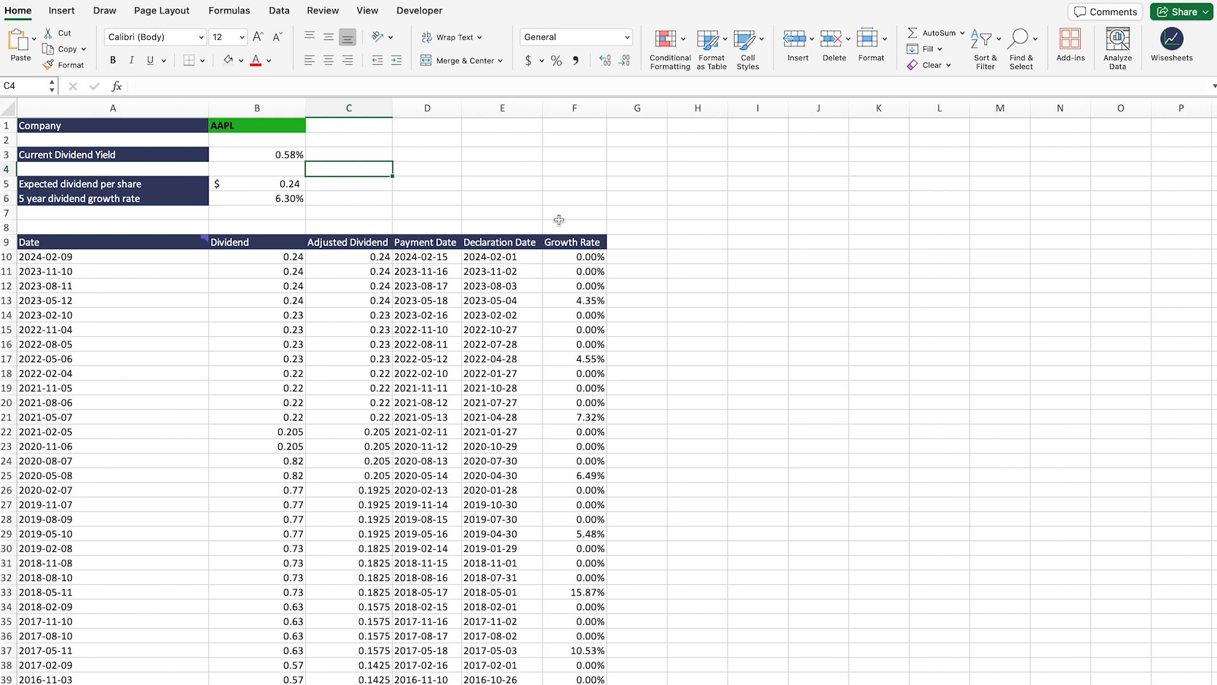
Step: Inspect AAPL's current dividend yield, expected dividend per share and 5 year dividend growth rate in B3, B5 and B6
click(257, 158)
click(265, 187)
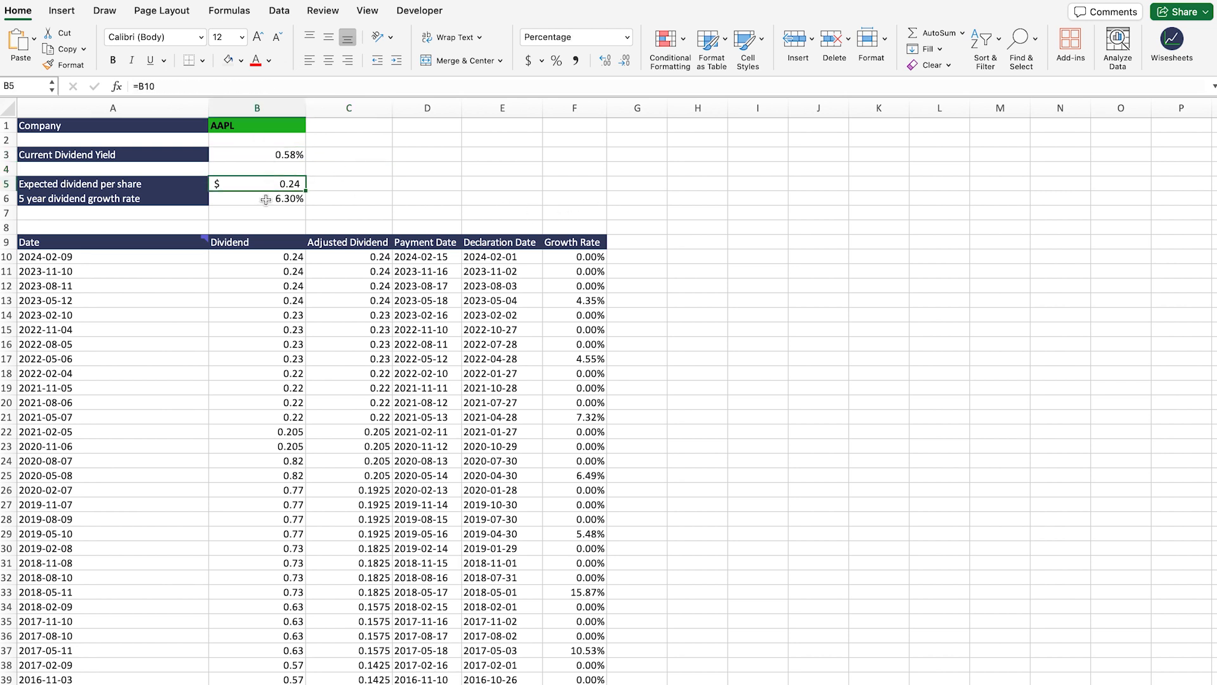
click(265, 204)
Step: Change the company ticker in B1 to msft
click(276, 127)
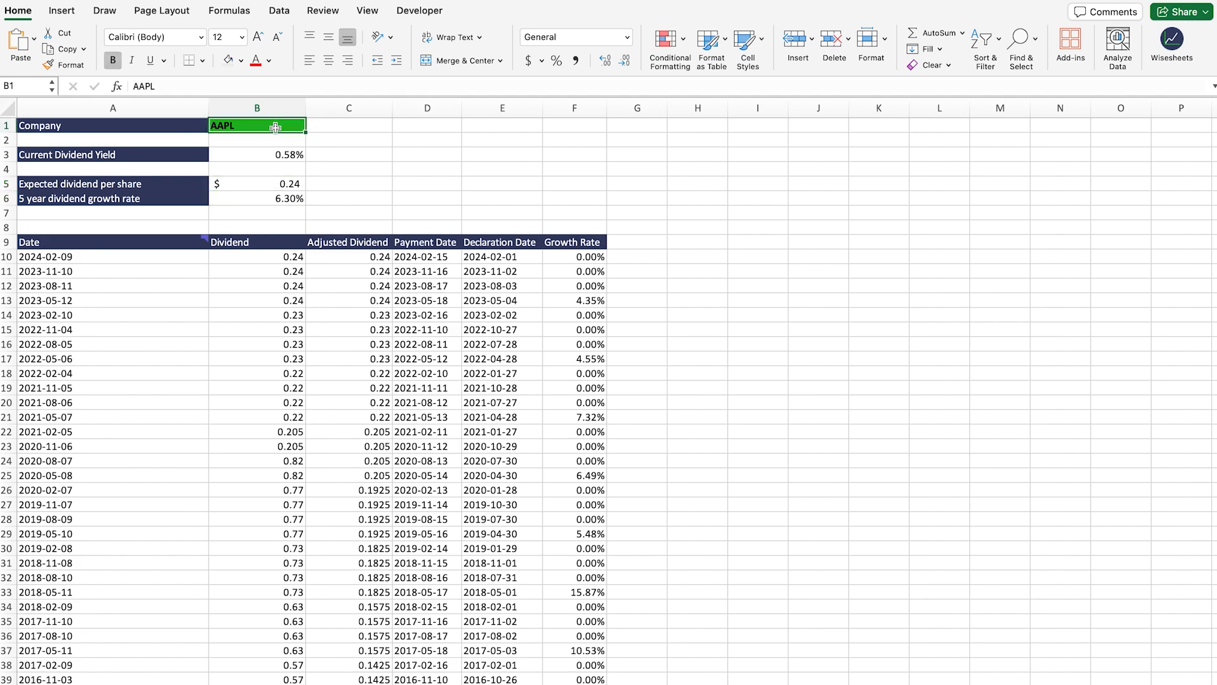
text(msft)
key(Return)
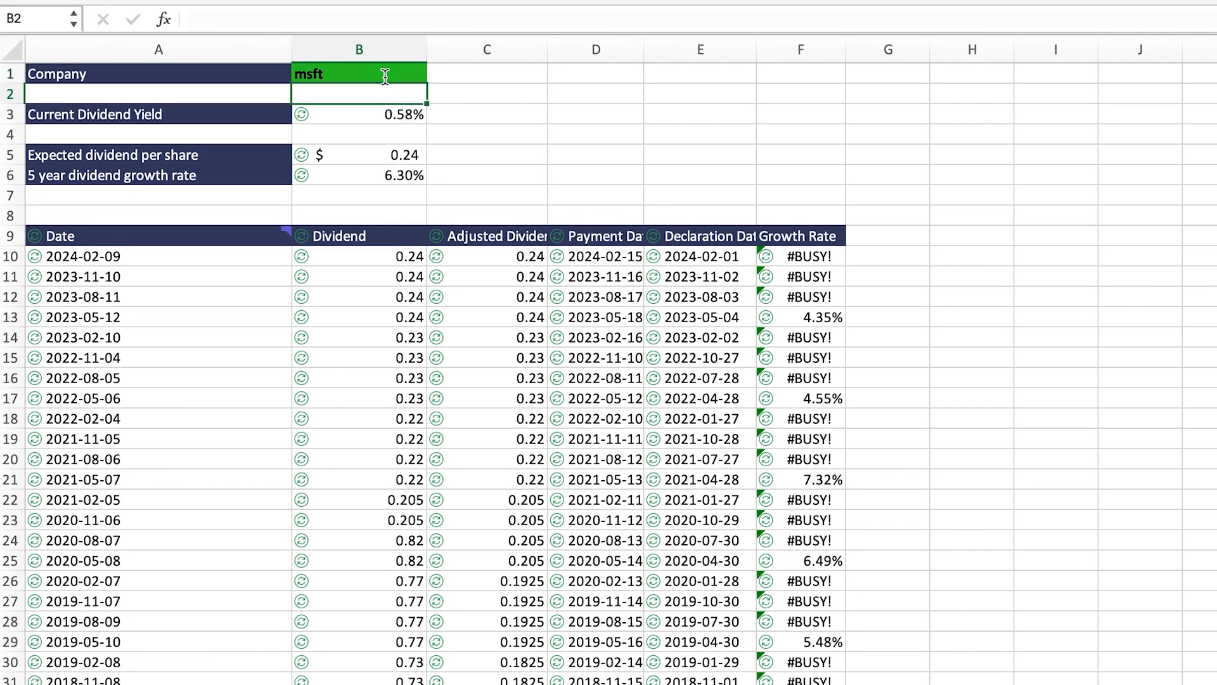
Step: Review the refreshed Microsoft dividend yield, dividend per share and growth rate, along with the dividend history table below them
click(404, 115)
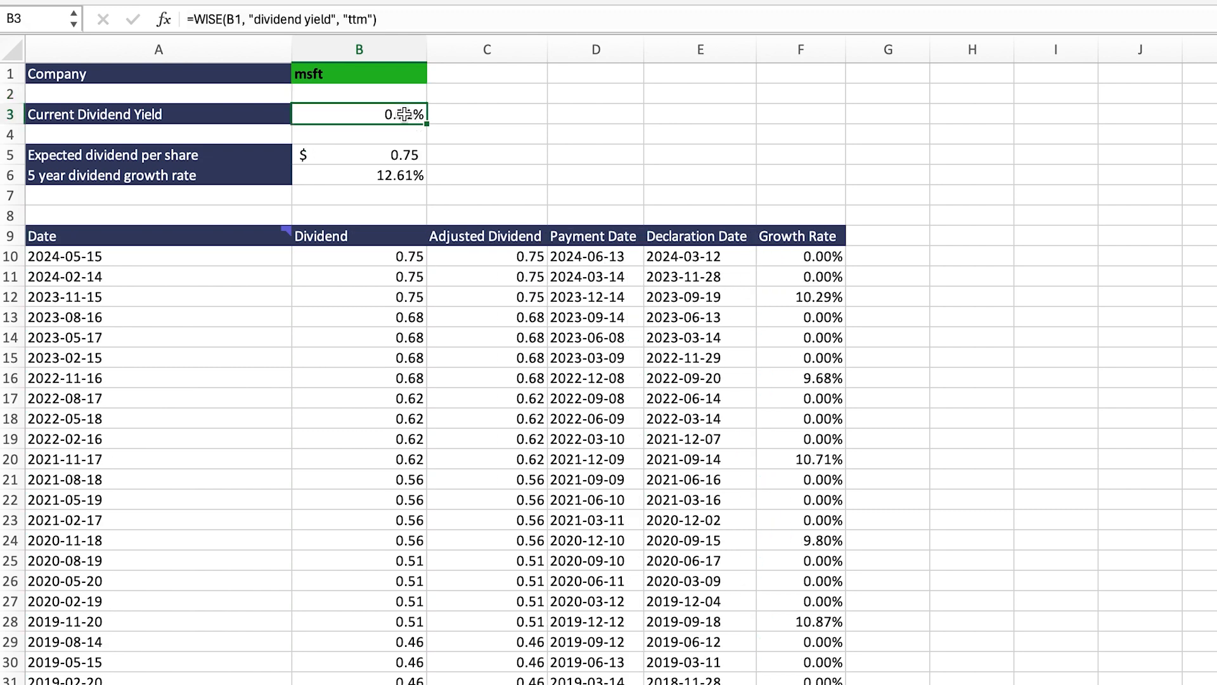
click(403, 154)
click(404, 174)
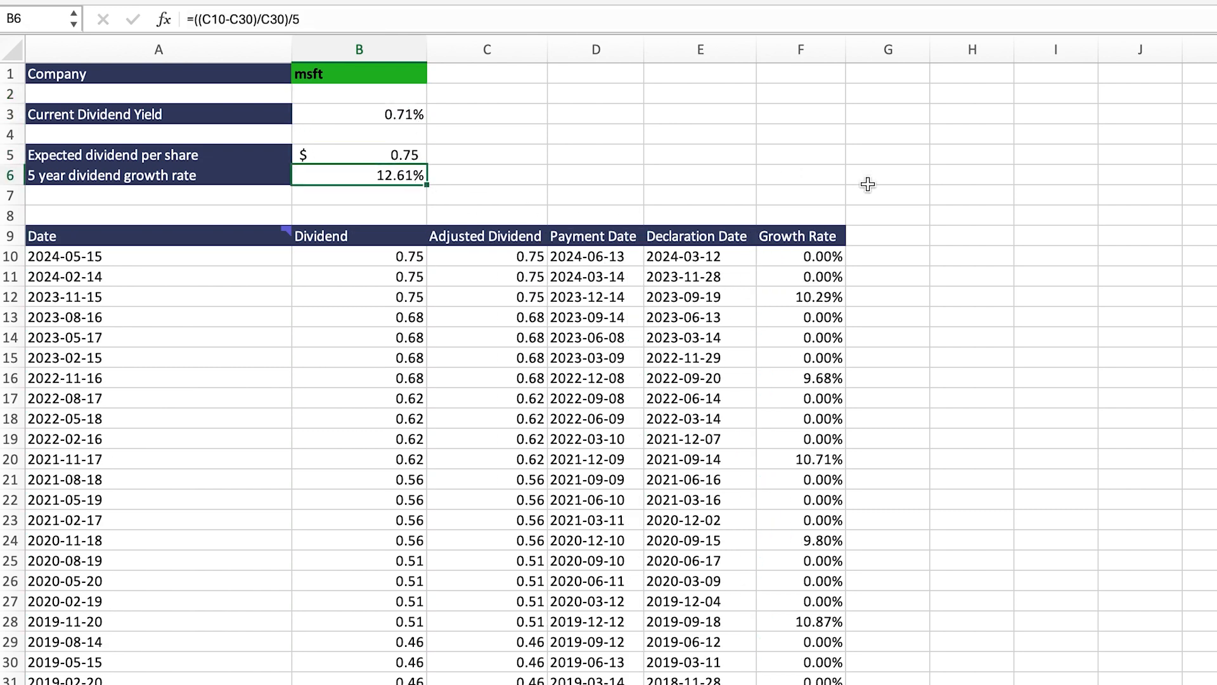
drag(129, 276, 800, 622)
click(734, 156)
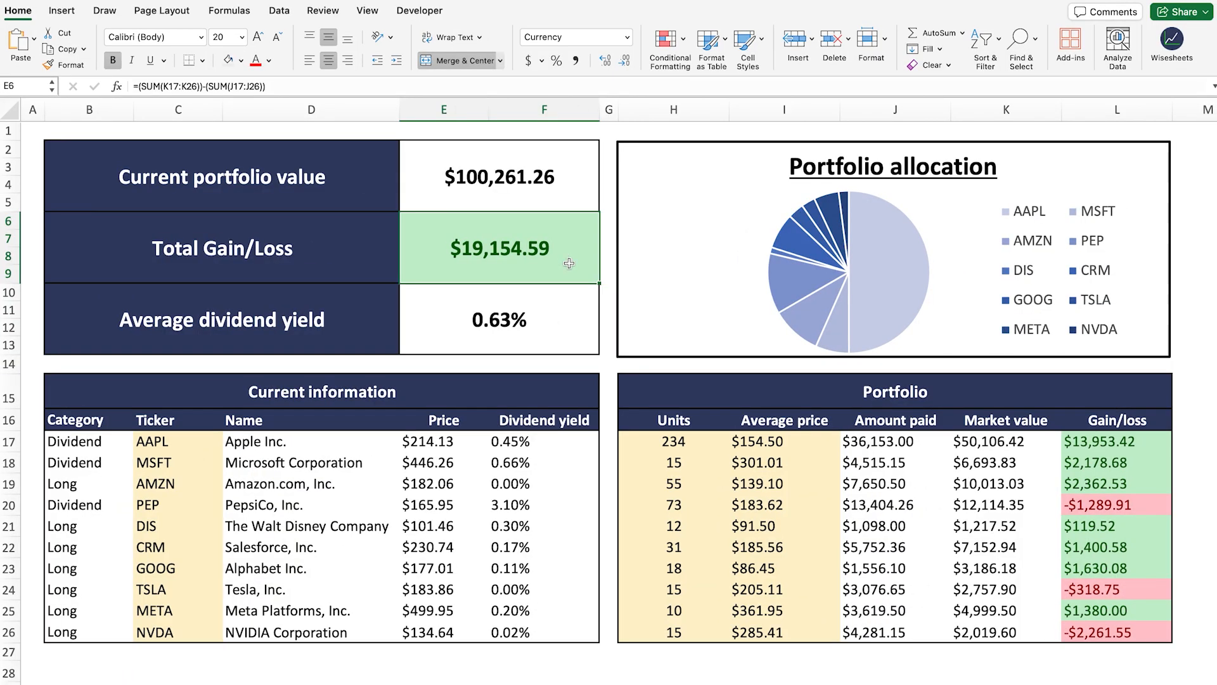
Step: Review the portfolio template's current portfolio value and its ticker list in C17:C26
click(501, 169)
drag(173, 443, 163, 632)
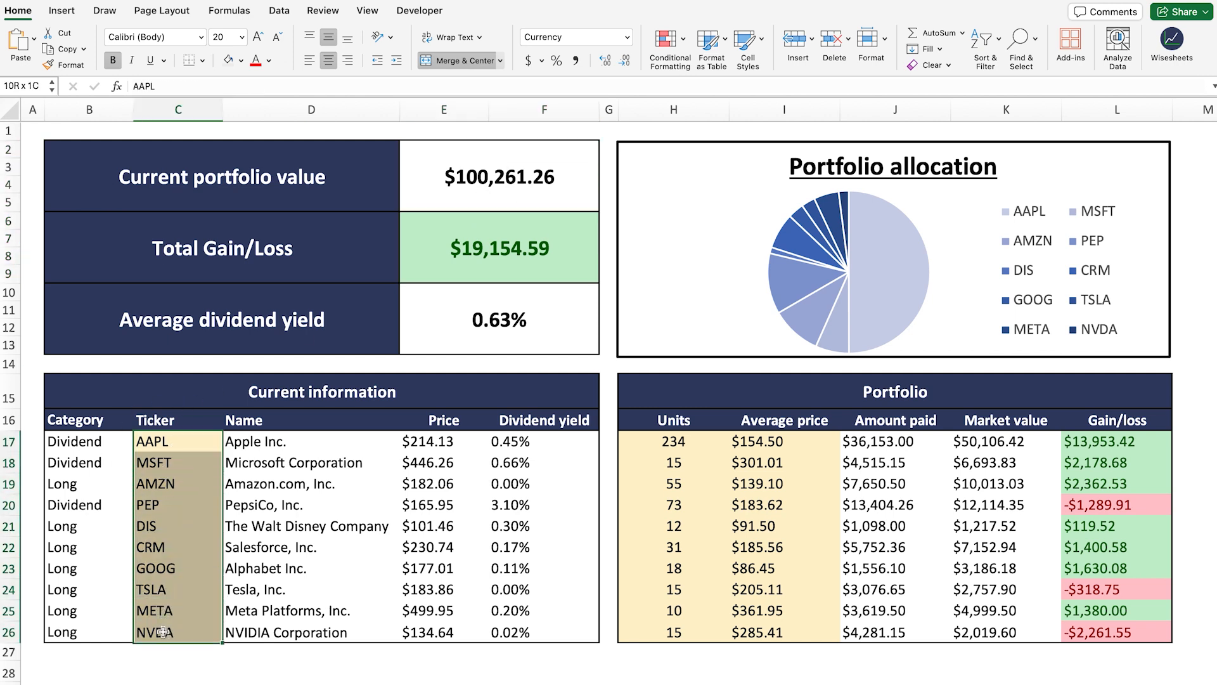
key(Down)
key(Down)
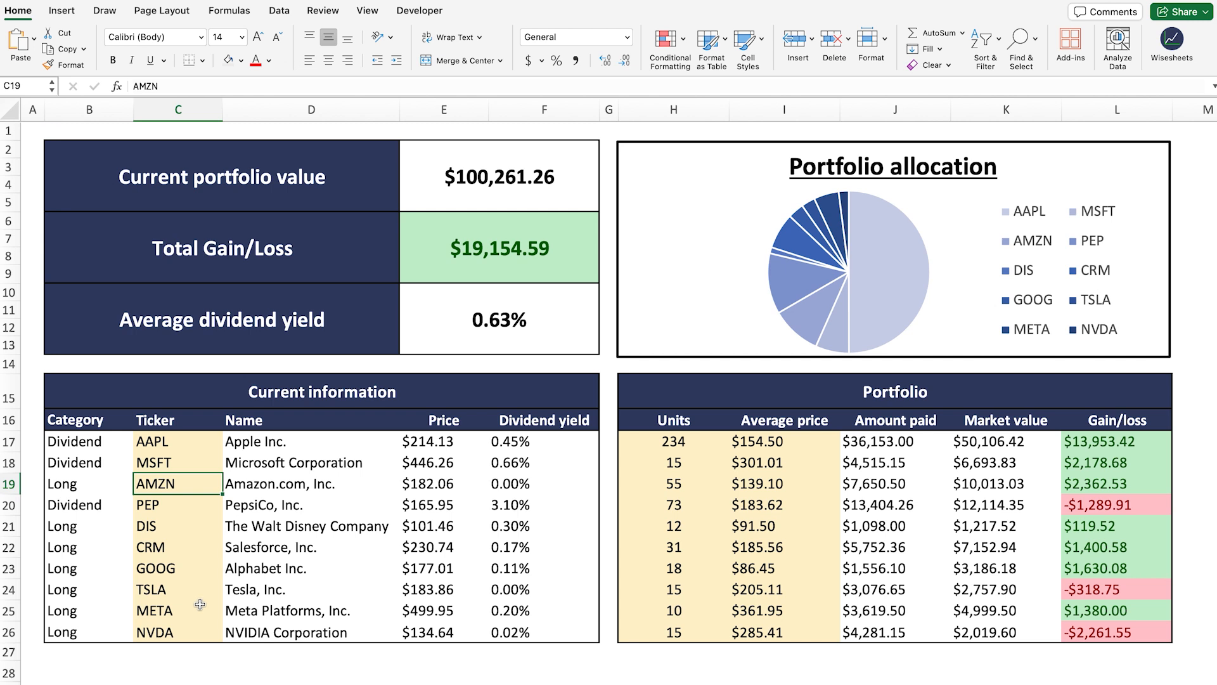
Step: Examine the WISE formulas in the Dividend yield column and the WISEPRICE formula behind the Price column for several holdings
click(511, 442)
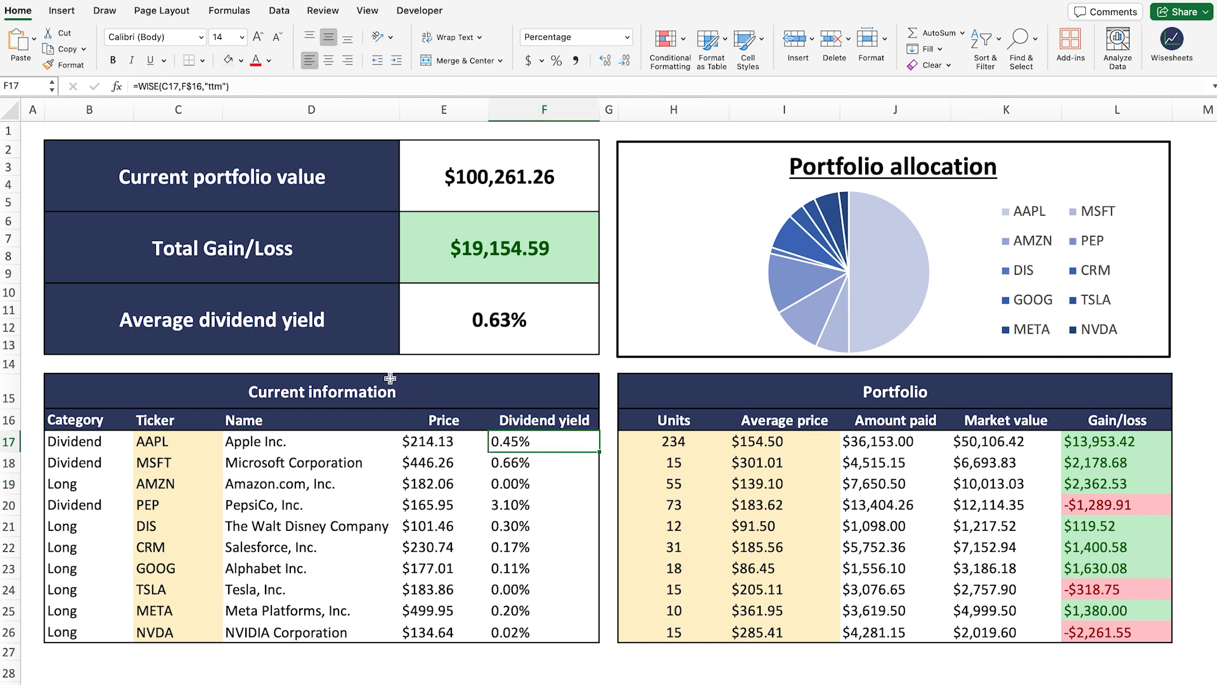
click(546, 467)
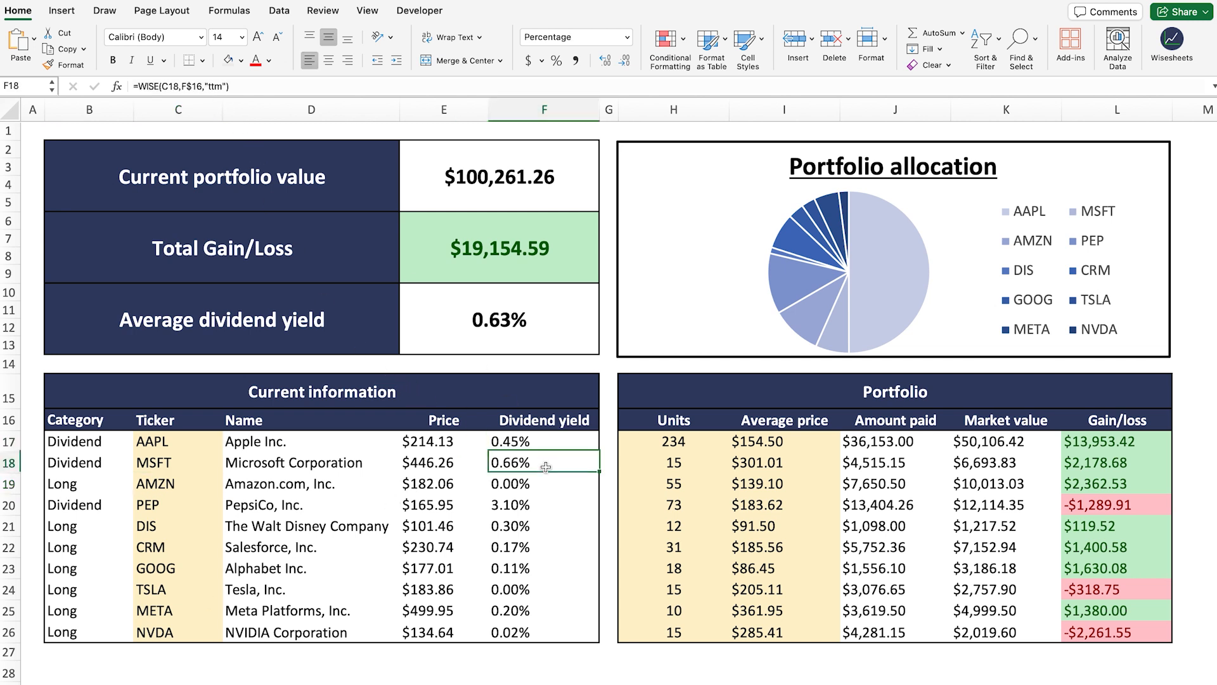
click(545, 557)
click(543, 618)
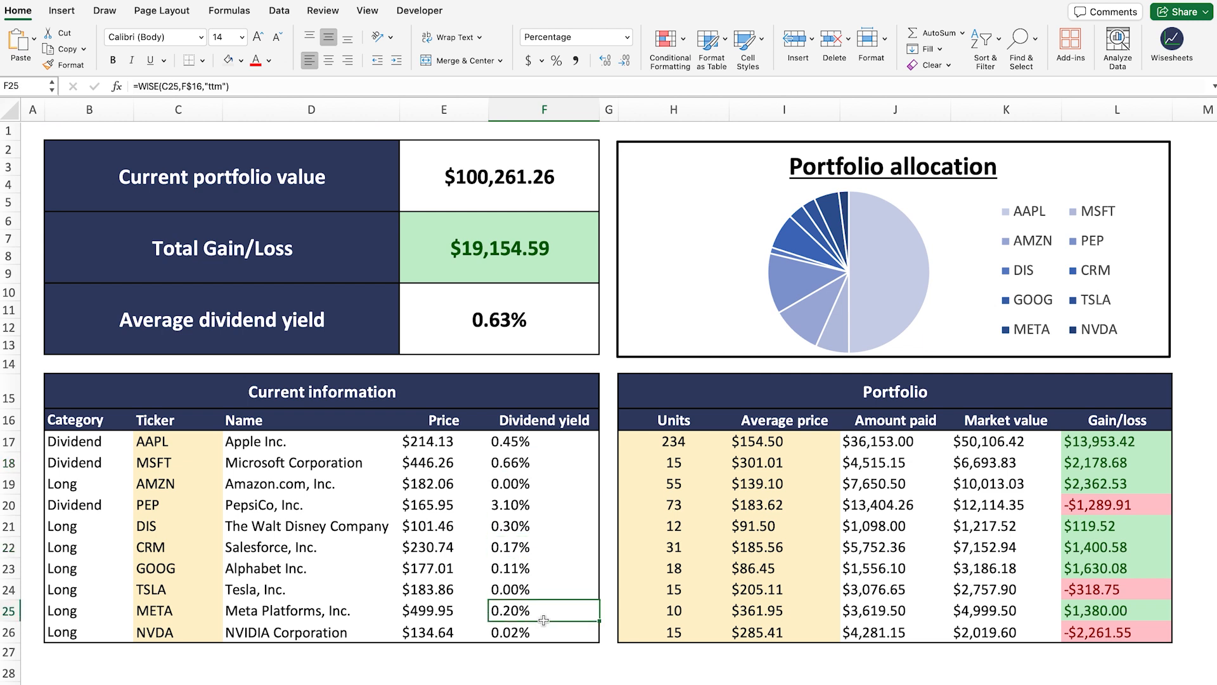
click(442, 462)
click(435, 577)
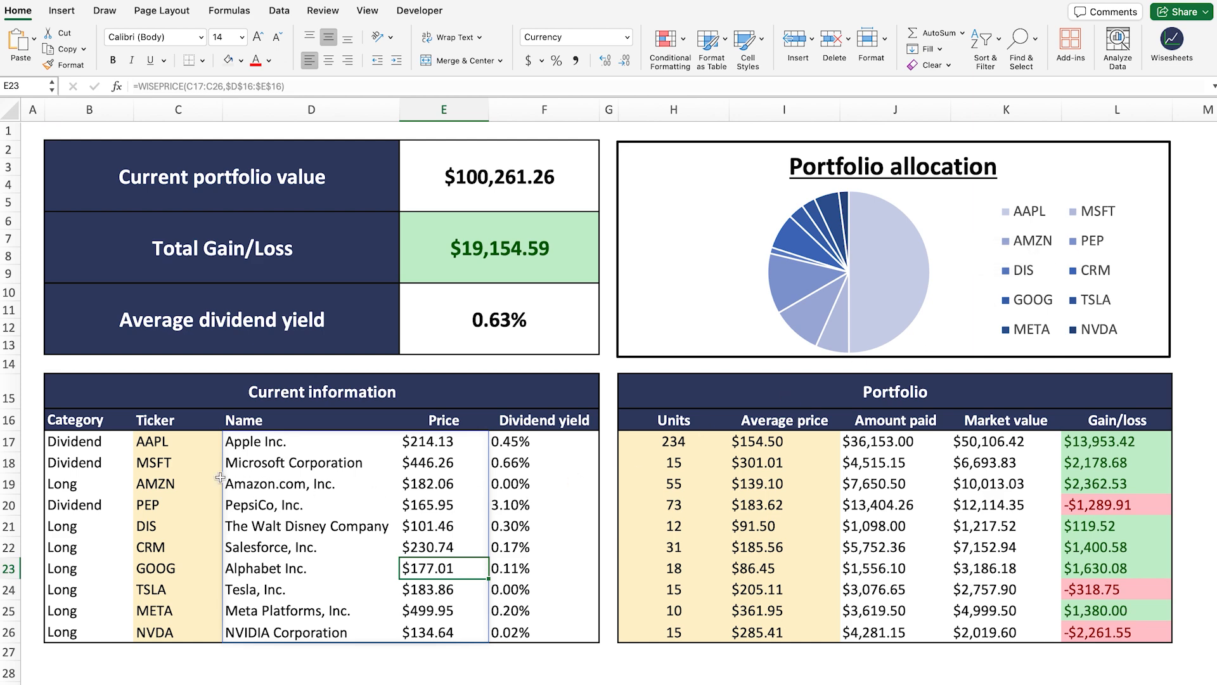
Step: Replace the ticker in C18 with WMT and review the refreshed names, prices and dividend yields
click(182, 467)
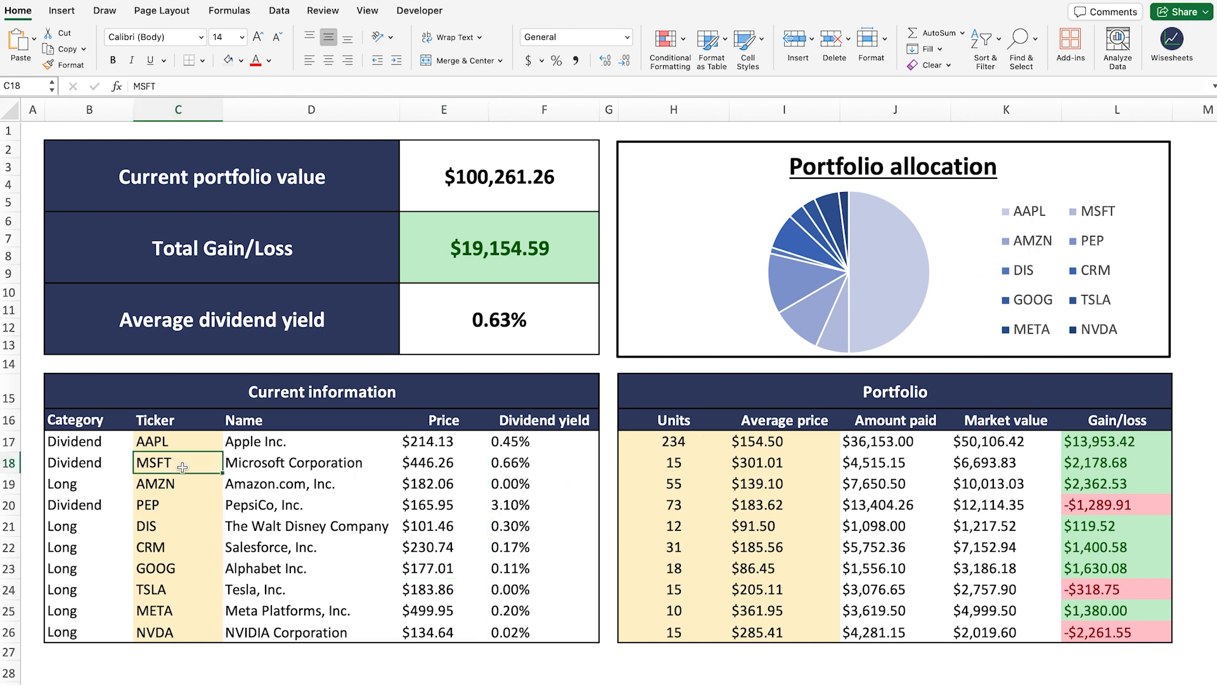
text(WM)
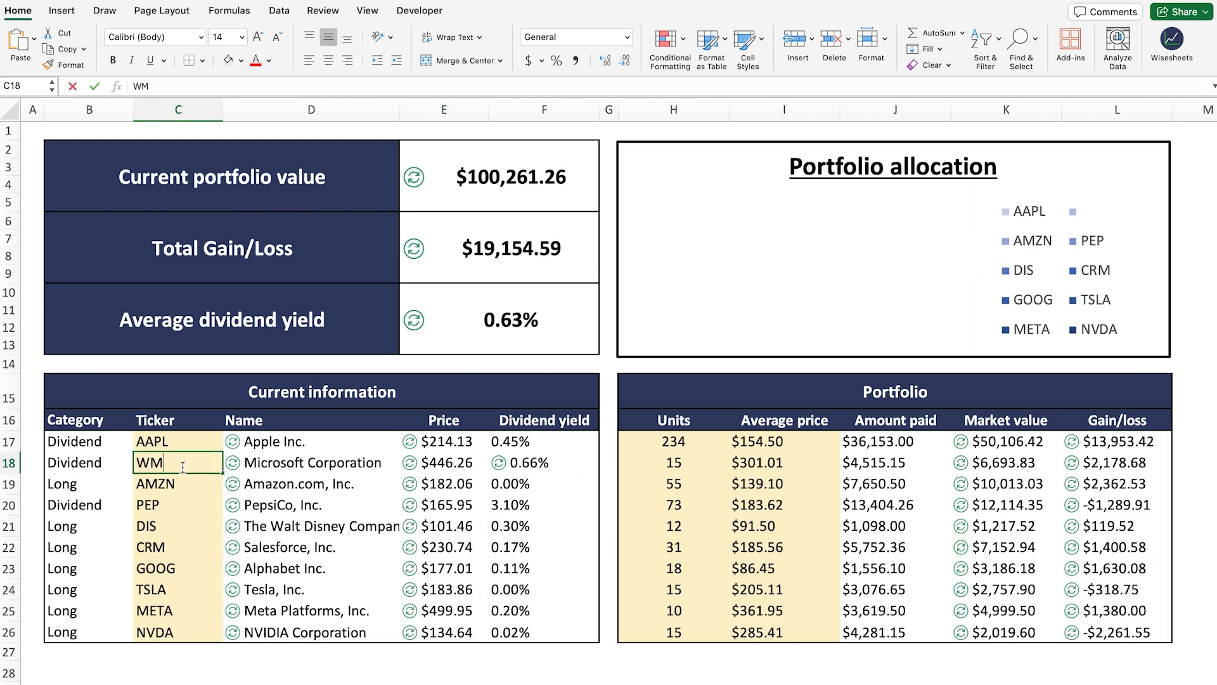
key(Return)
drag(249, 438, 545, 588)
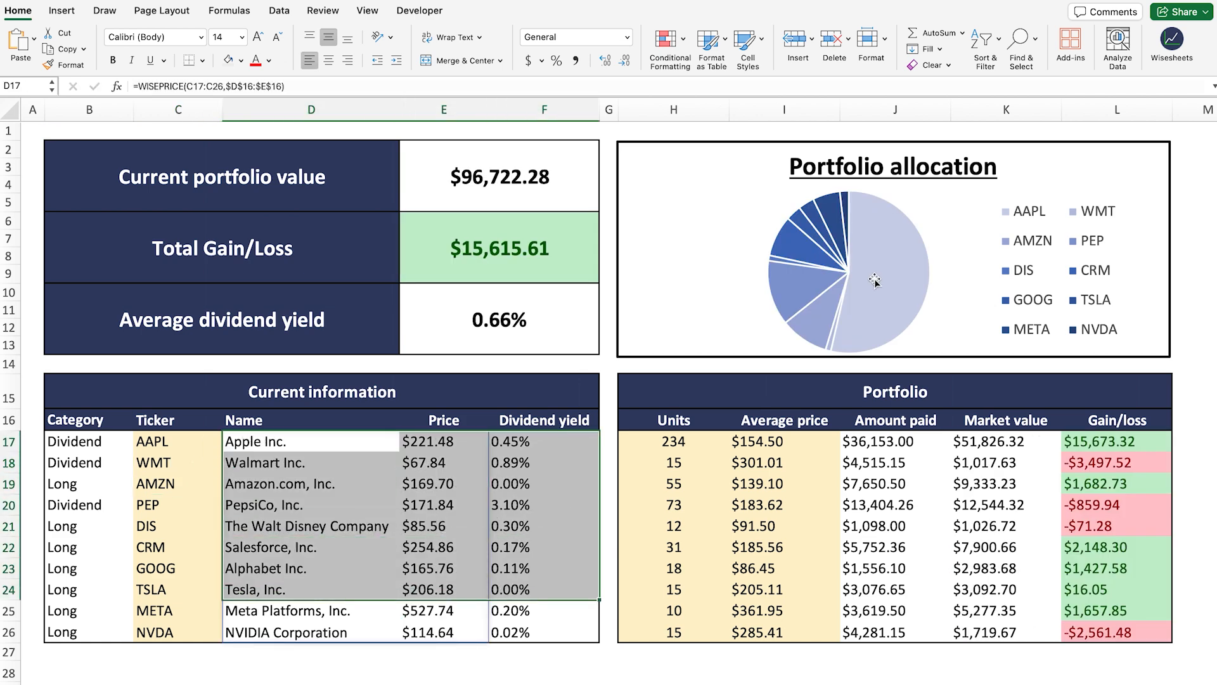